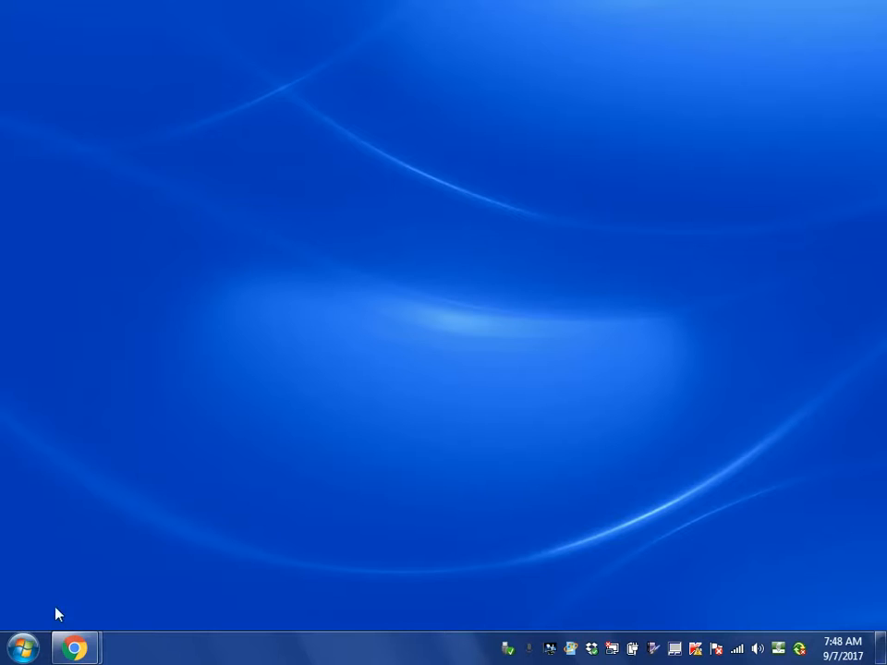
- Launch IRONCAD 2014 (x64) from the installed programs
{"action": "left_click", "coordinate": [25, 651]}
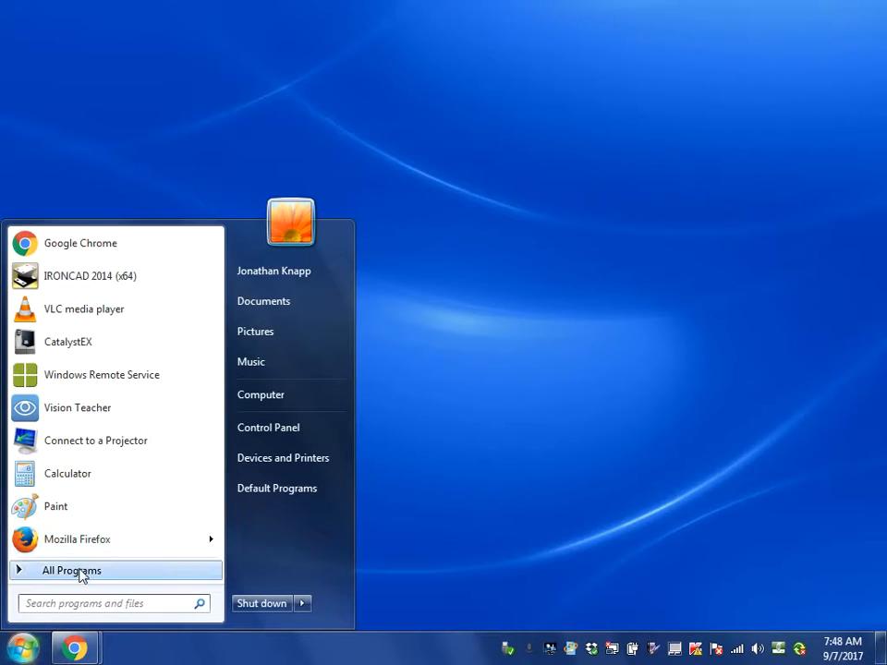
{"action": "left_click", "coordinate": [24, 574]}
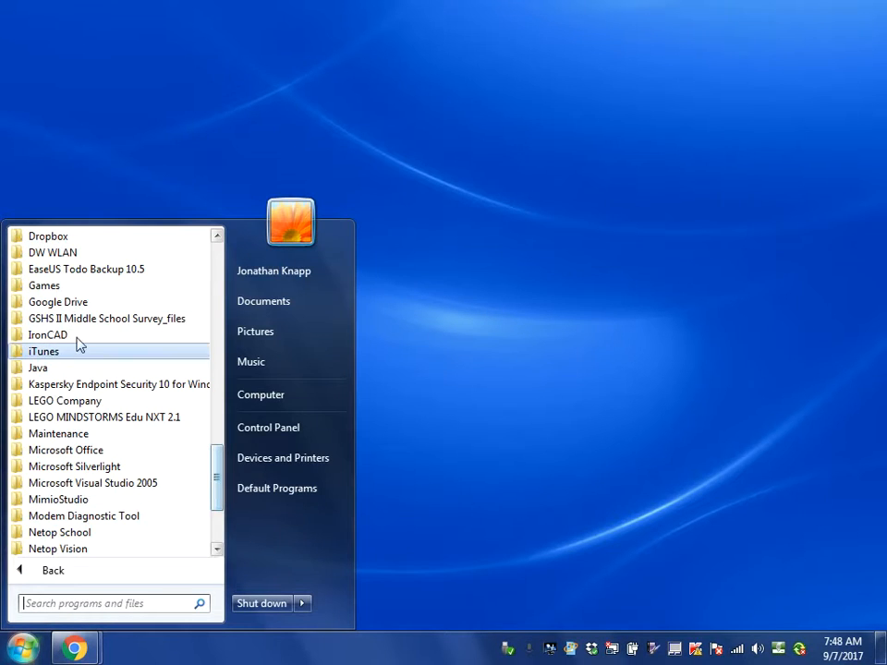
{"action": "left_click", "coordinate": [51, 334]}
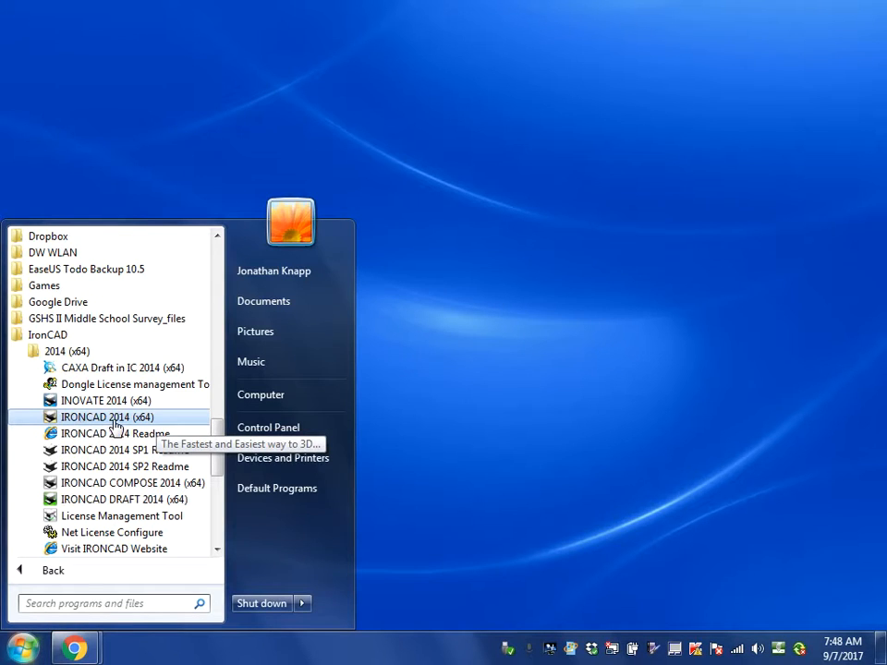
{"action": "left_click", "coordinate": [162, 426]}
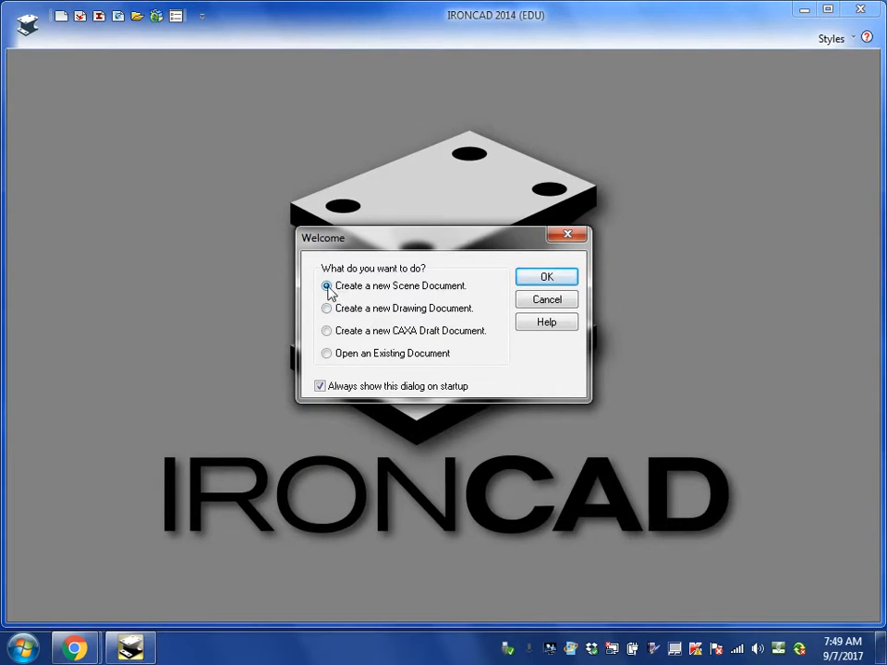
- Create a new scene document from the metric Blue template
{"action": "left_click", "coordinate": [545, 277]}
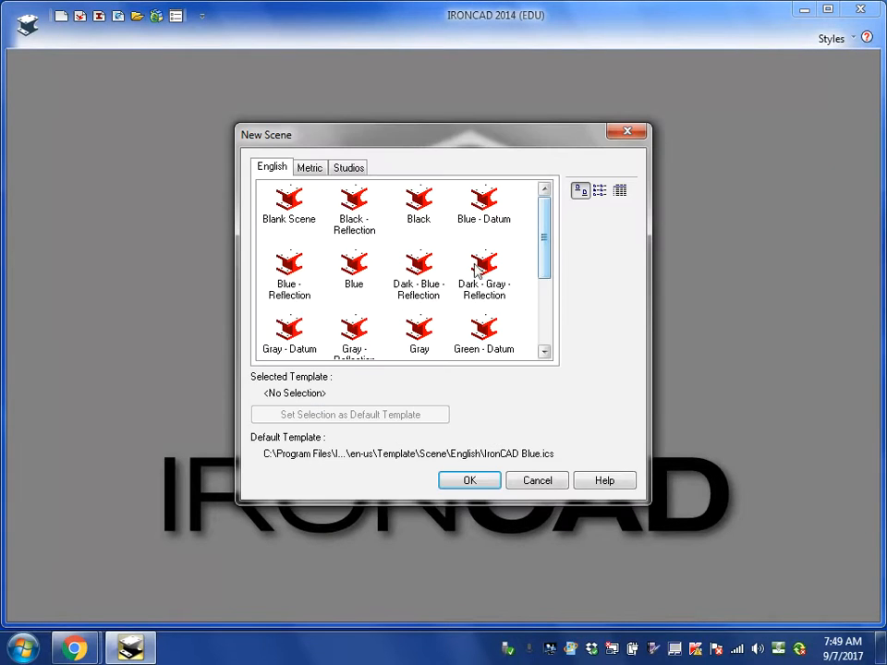
{"action": "left_click", "coordinate": [310, 170]}
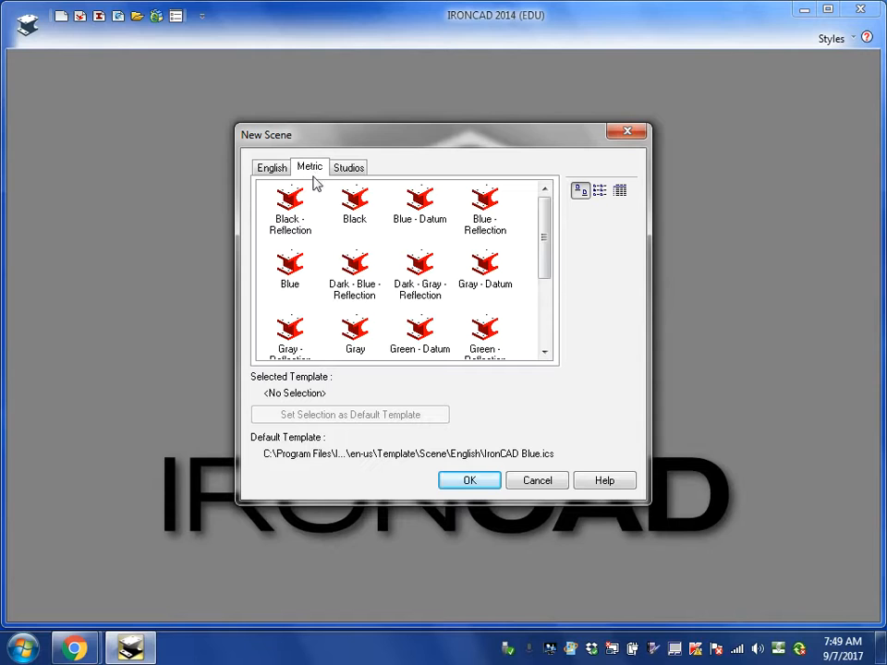
{"action": "left_click", "coordinate": [290, 271]}
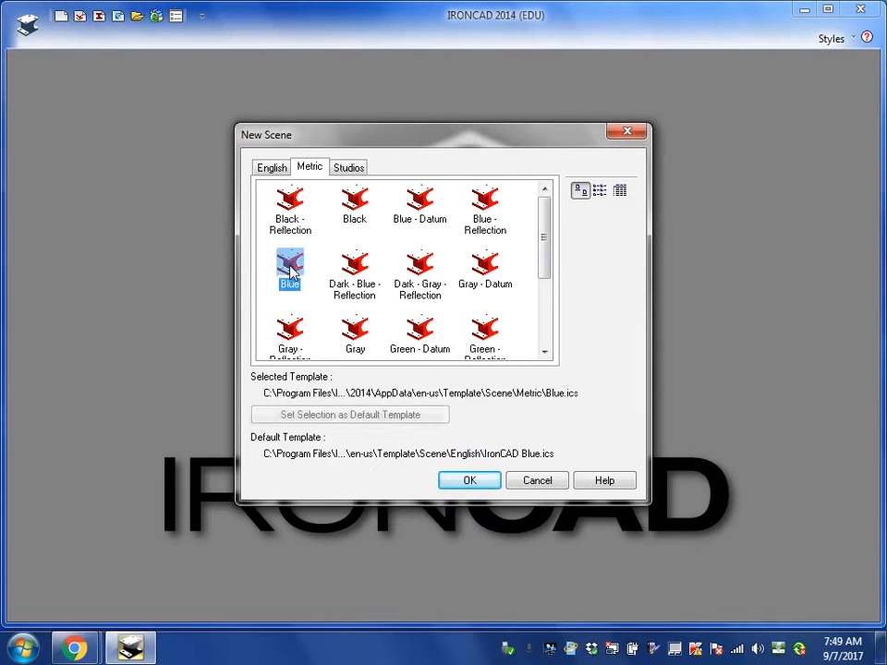
{"action": "left_click", "coordinate": [469, 481]}
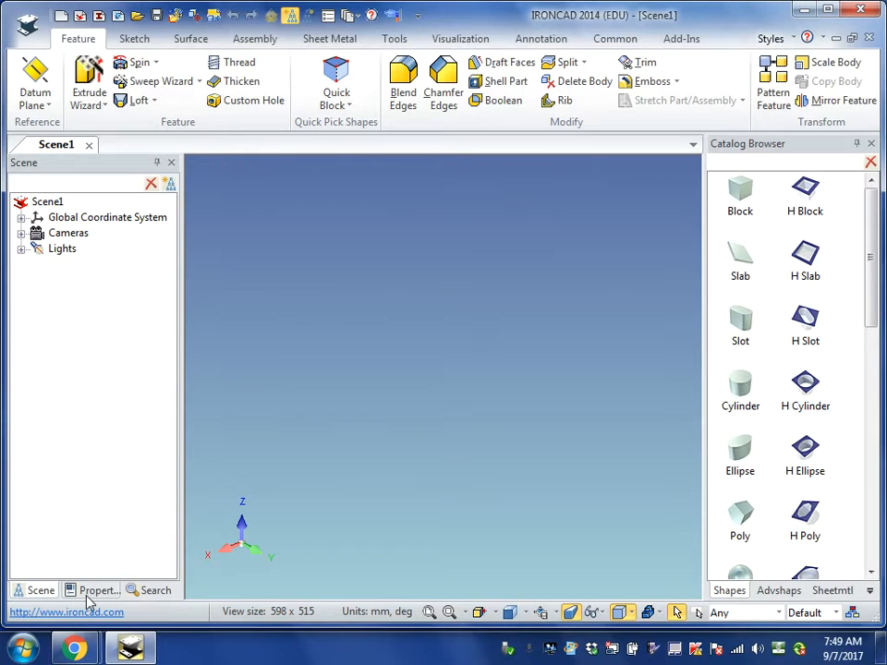
- Close the Scene, Properties and Search browsers and the Catalog Browser so only the modelling area remains
{"action": "left_click", "coordinate": [172, 164]}
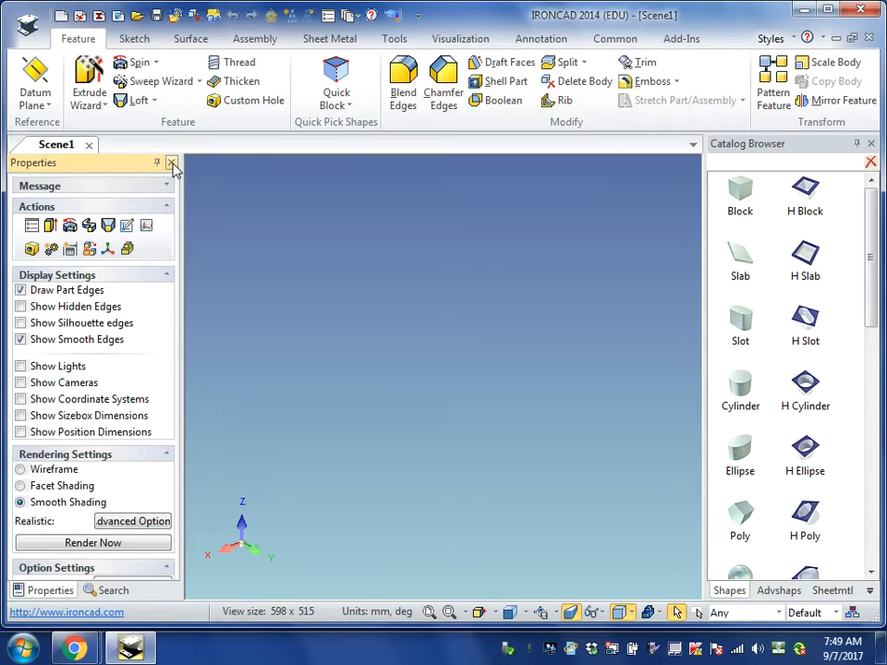
{"action": "left_click", "coordinate": [172, 164]}
{"action": "left_click", "coordinate": [172, 165]}
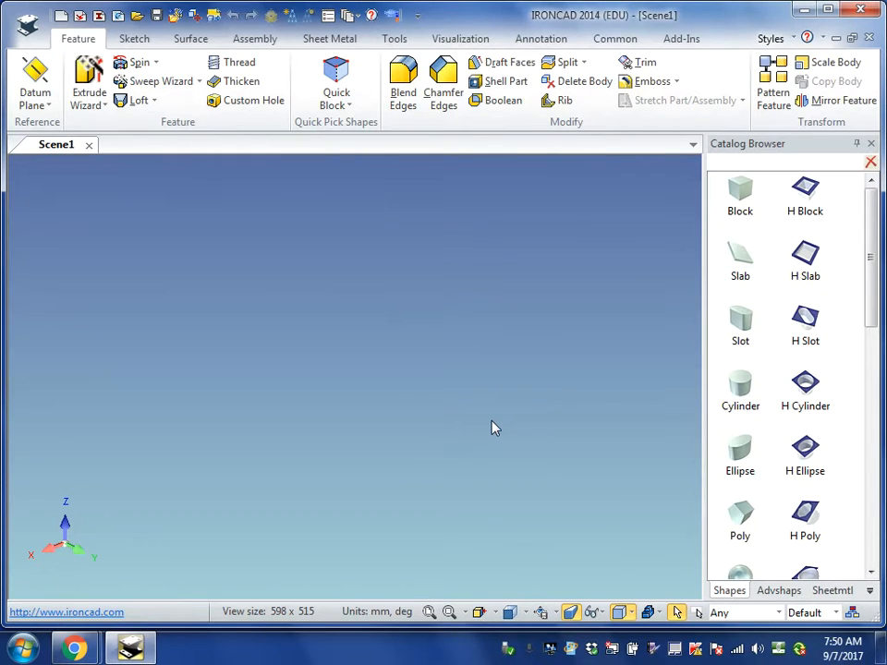
{"action": "left_click", "coordinate": [871, 145]}
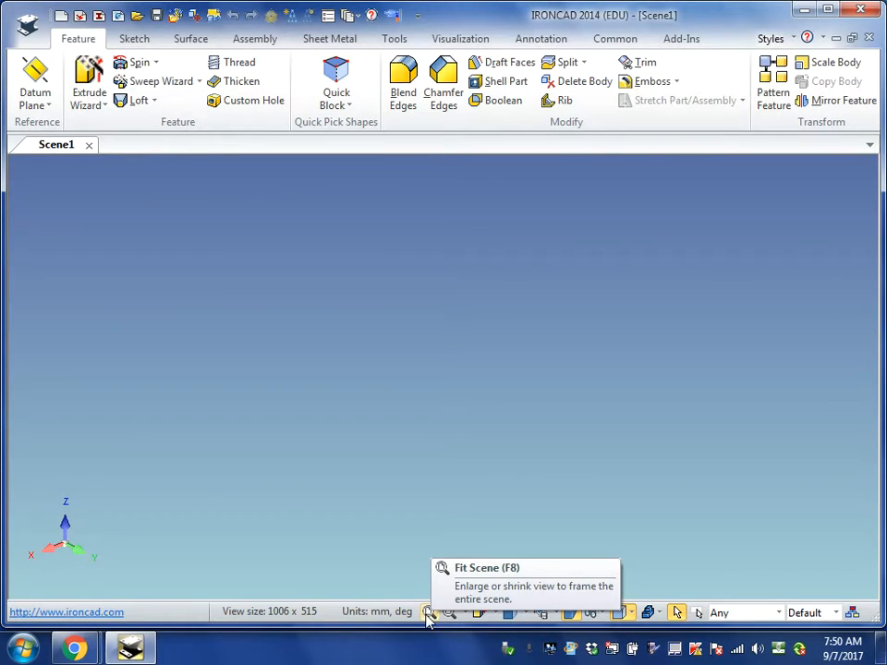
{"action": "left_click", "coordinate": [525, 613]}
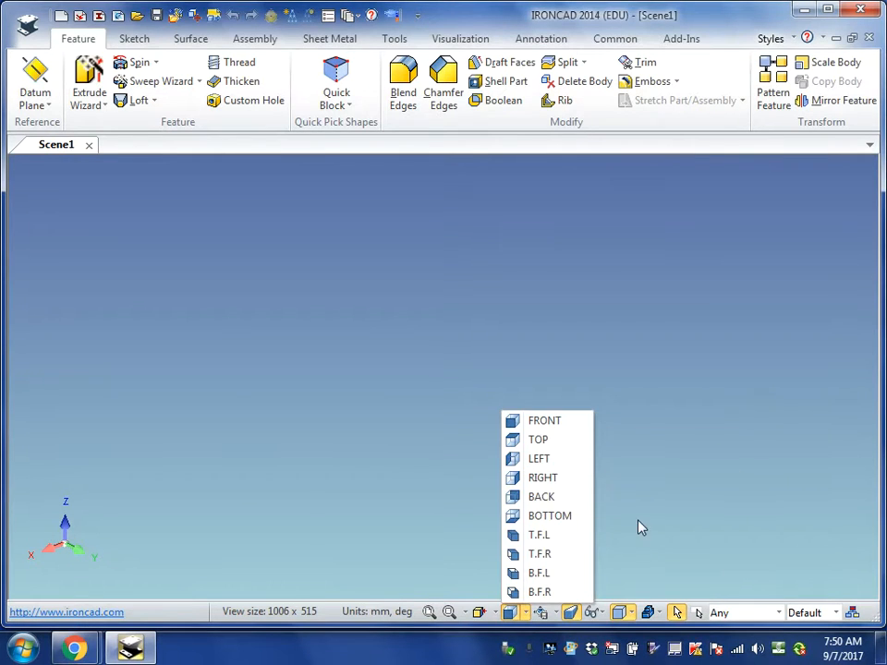
{"action": "left_click", "coordinate": [679, 614]}
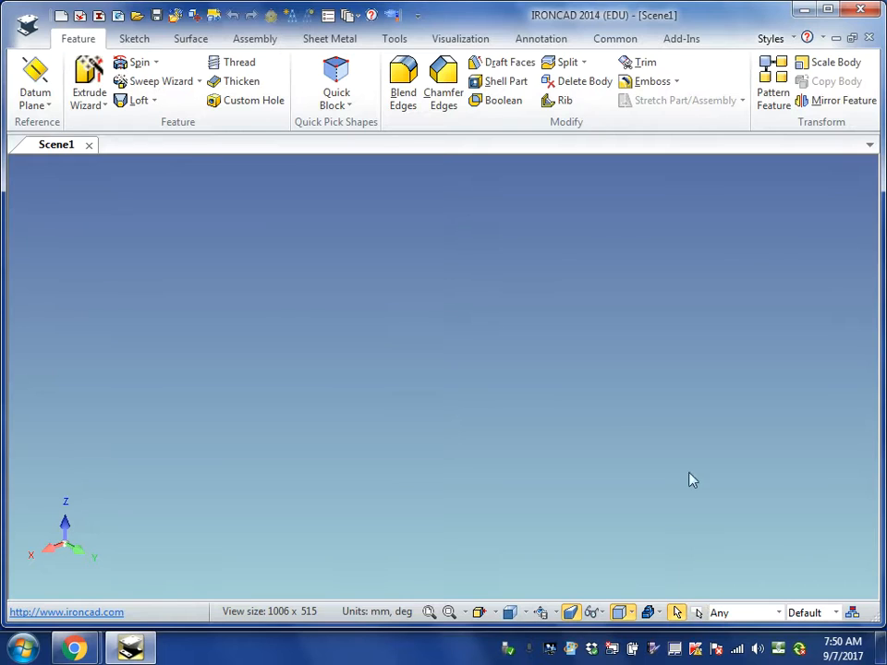
- Restore the display of the Scene Browser and the Catalog Browser
{"action": "left_click", "coordinate": [615, 41]}
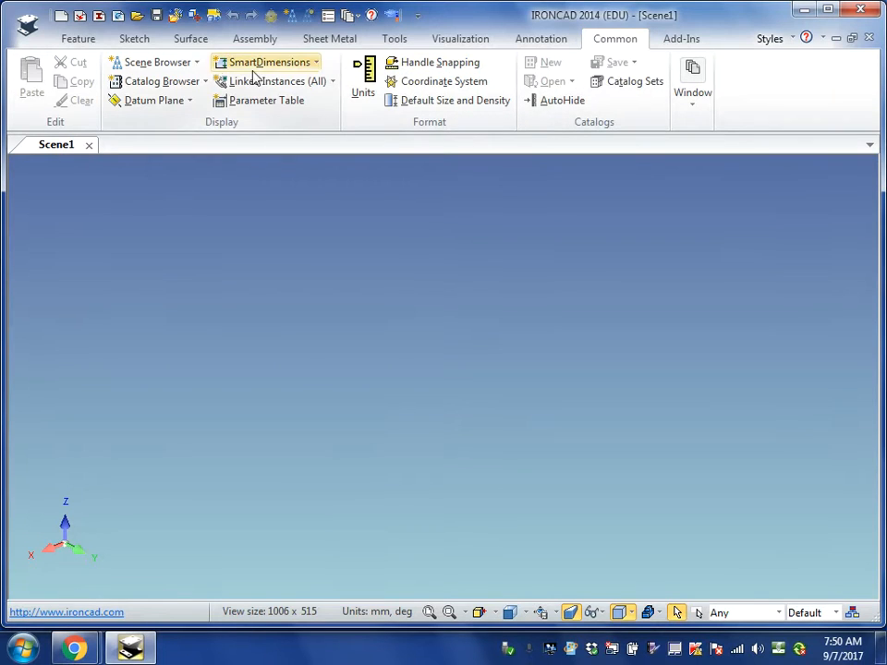
{"action": "left_click", "coordinate": [197, 62]}
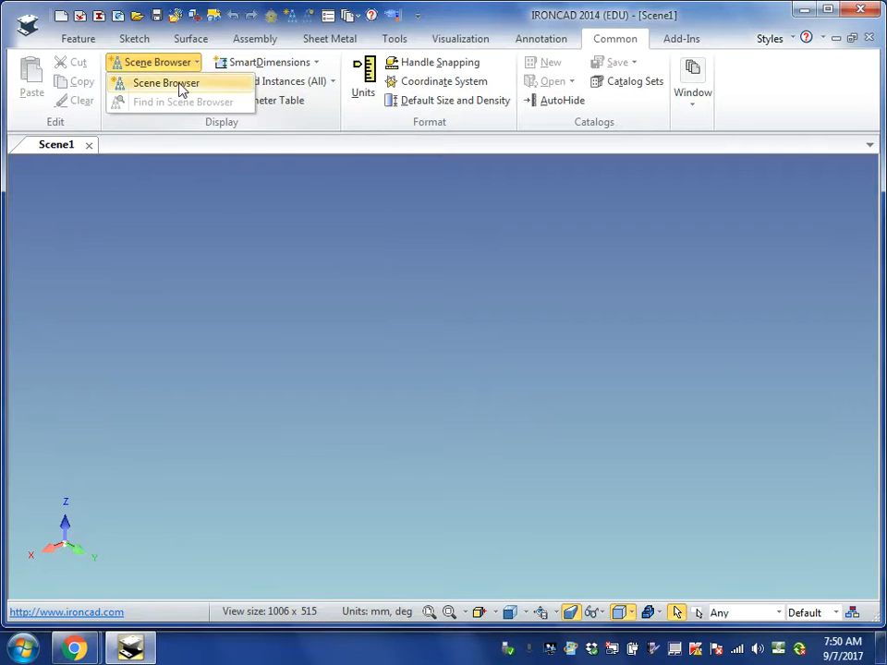
{"action": "left_click", "coordinate": [178, 90]}
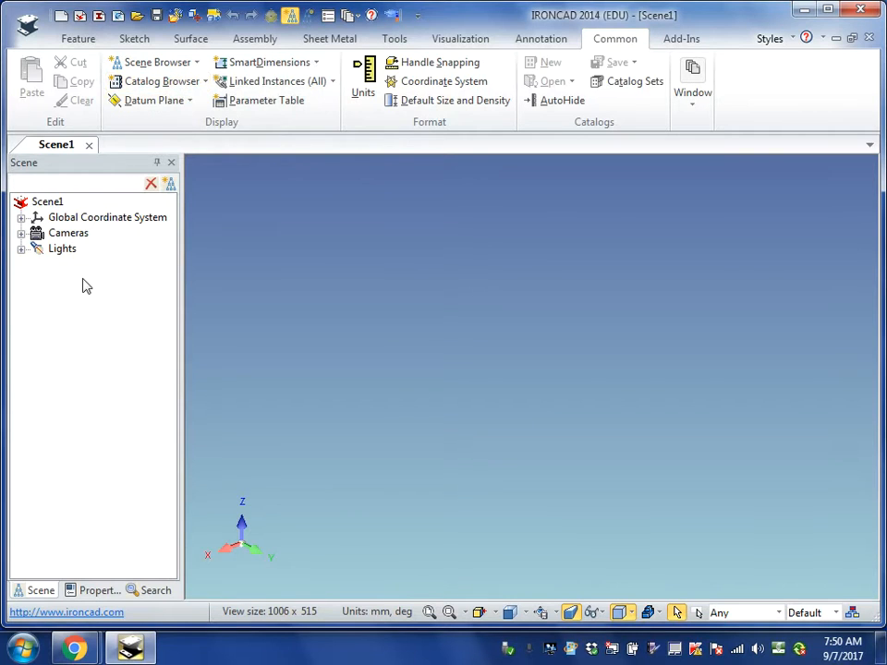
{"action": "left_click", "coordinate": [205, 84]}
{"action": "left_click", "coordinate": [188, 103]}
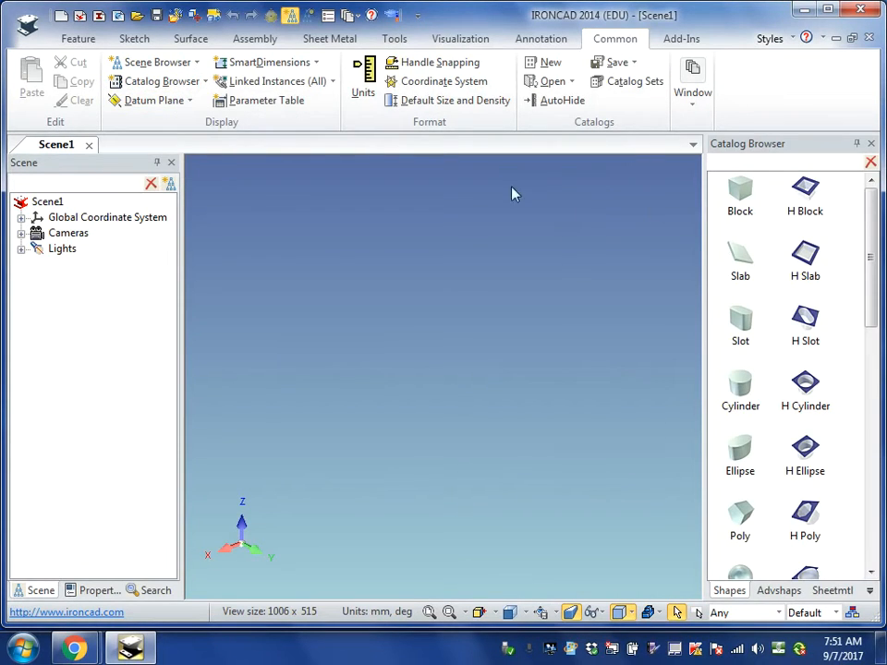
- Hide the status bar and show it again
{"action": "left_click", "coordinate": [206, 83]}
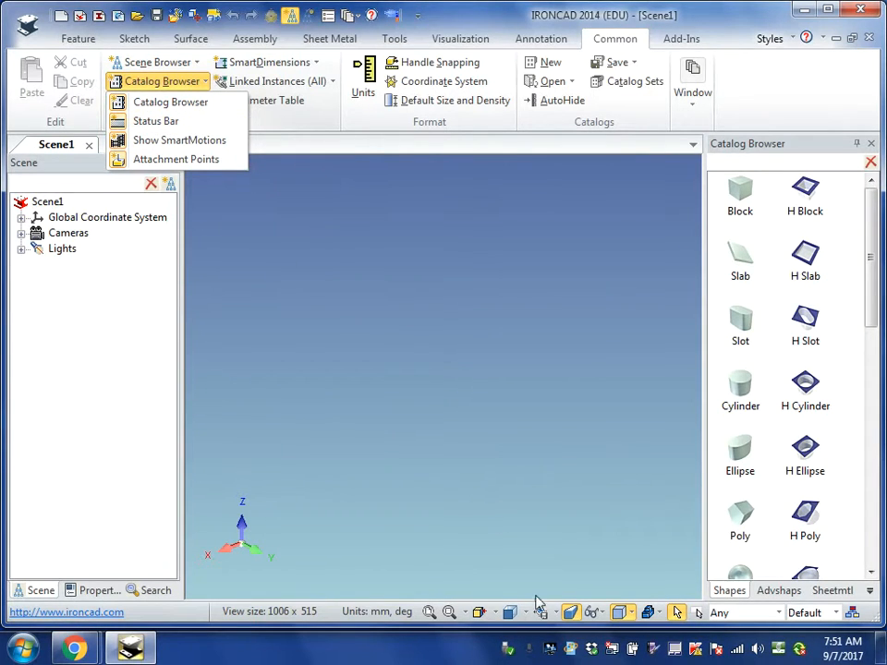
{"action": "left_click", "coordinate": [168, 122]}
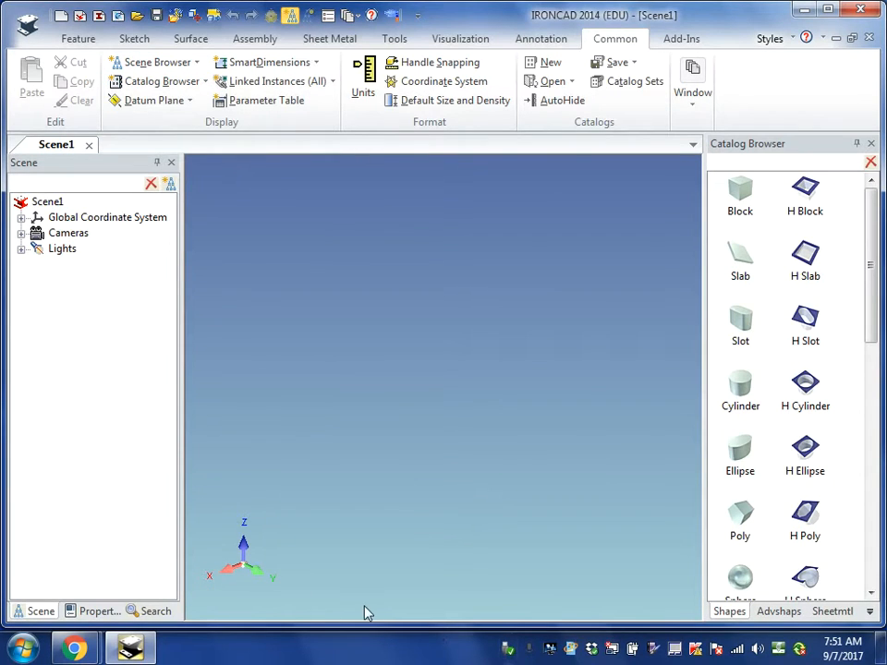
{"action": "left_click", "coordinate": [205, 83]}
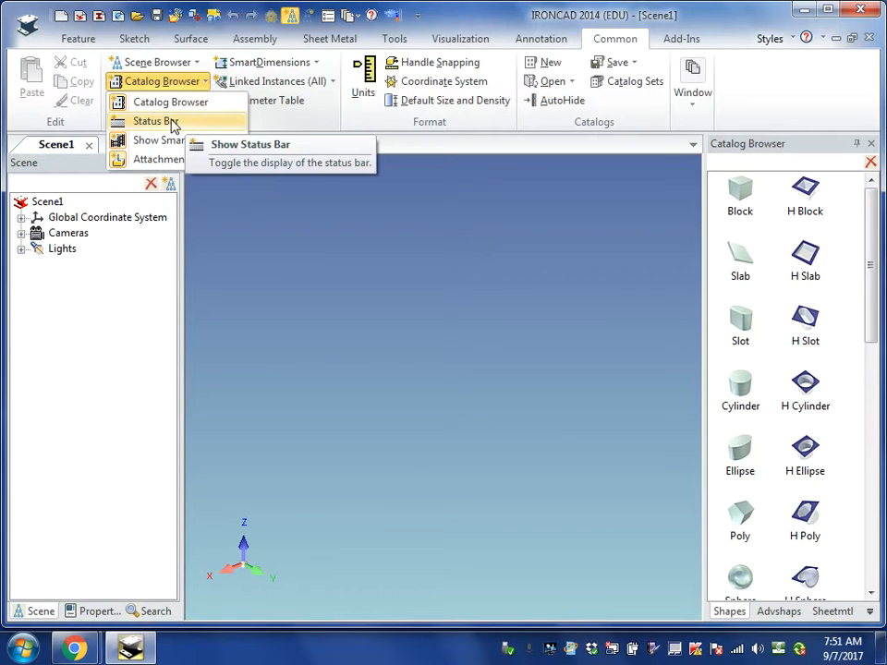
{"action": "left_click", "coordinate": [167, 122]}
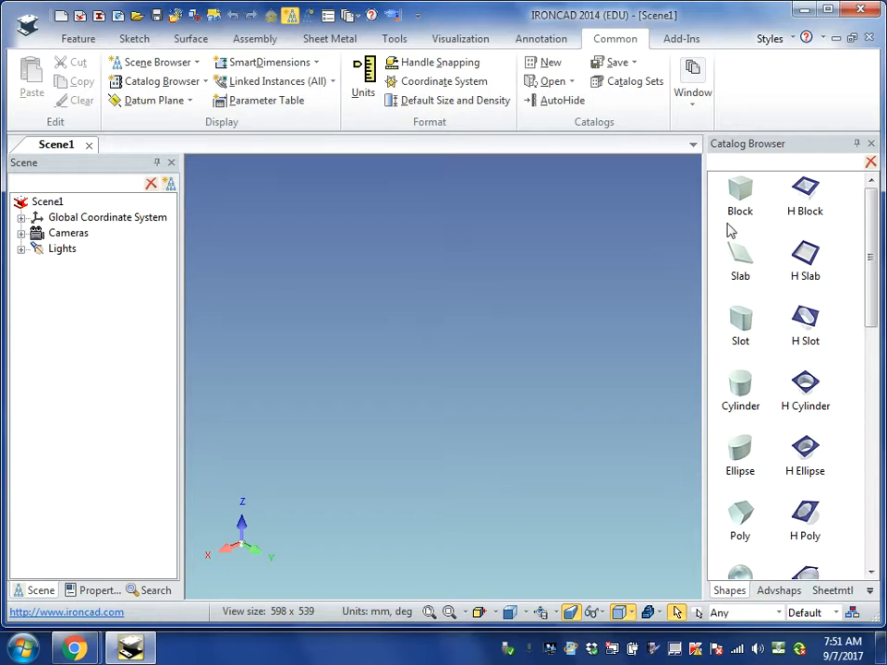
- Place a Block from the Shapes catalog in the middle of the empty scene
{"action": "left_click_drag", "start_coordinate": [738, 196], "coordinate": [506, 370]}
{"action": "left_click_drag", "start_coordinate": [446, 365], "coordinate": [439, 363]}
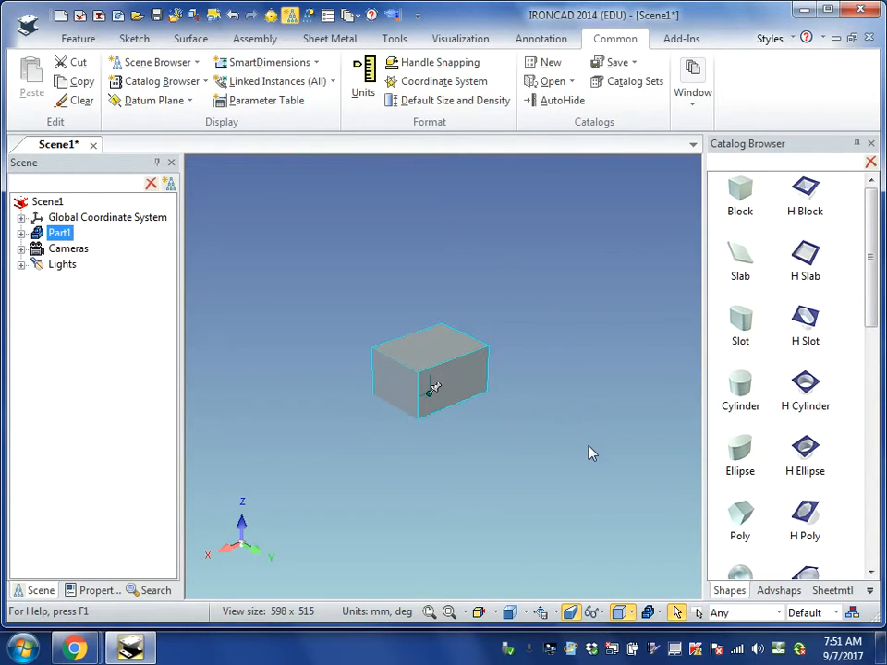
- Edit the block's sizebox to a length of 40 mm, a width of 40 mm and a height of 100 mm
{"action": "left_click", "coordinate": [458, 365]}
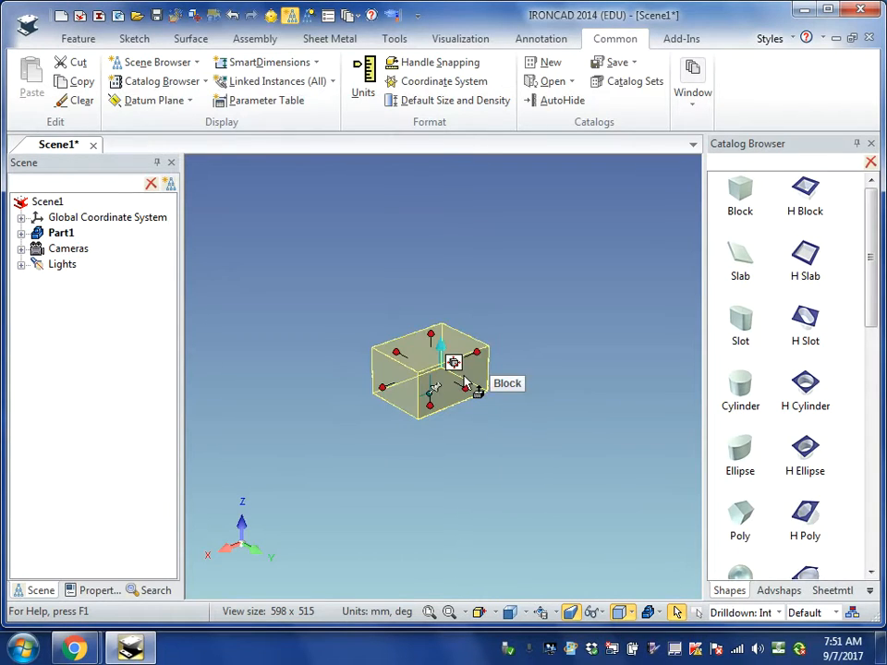
{"action": "right_click", "coordinate": [431, 333]}
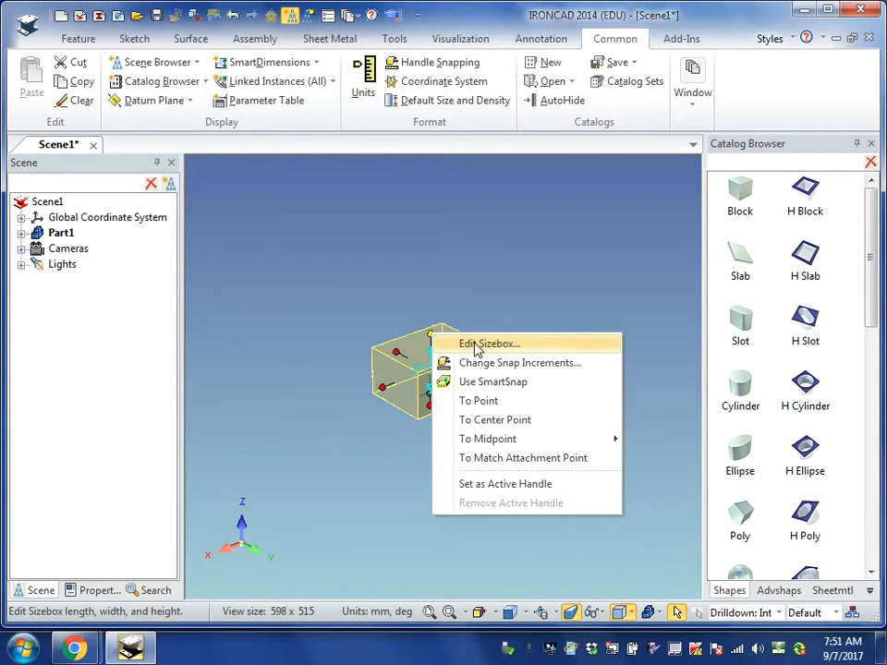
{"action": "left_click", "coordinate": [476, 345]}
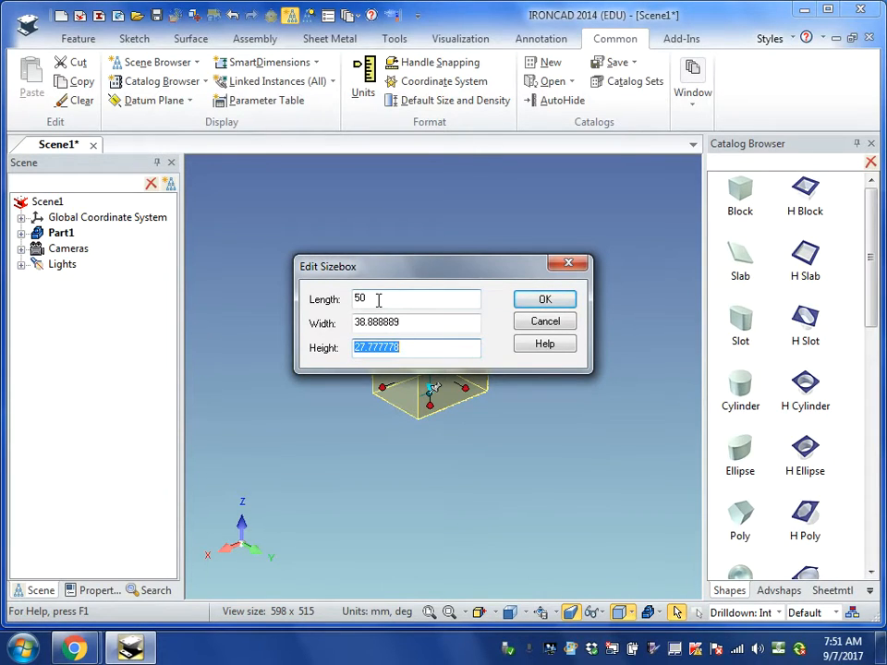
{"action": "left_click_drag", "start_coordinate": [378, 300], "coordinate": [353, 305]}
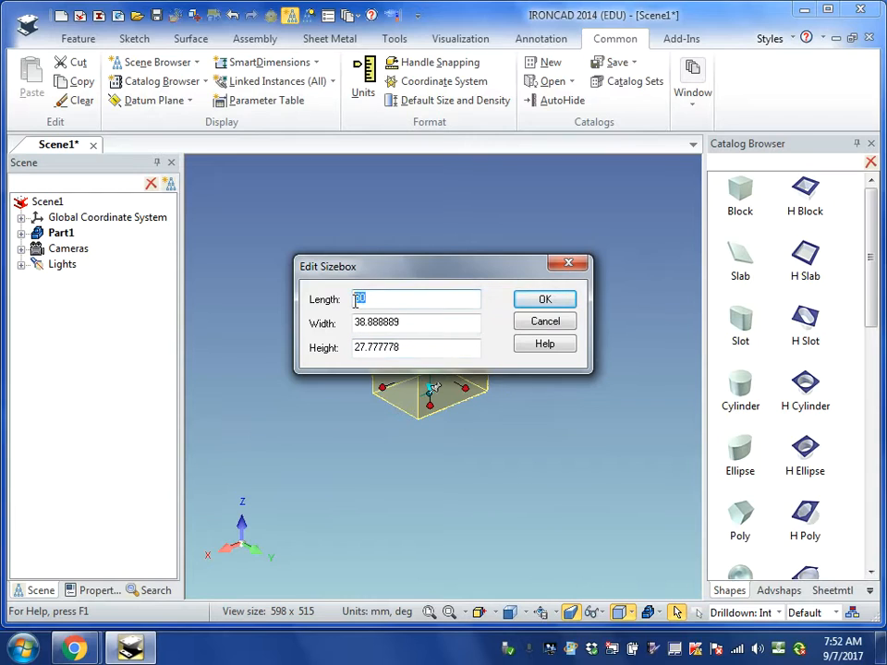
{"action": "type", "text": "40"}
{"action": "left_click_drag", "start_coordinate": [412, 323], "coordinate": [318, 328]}
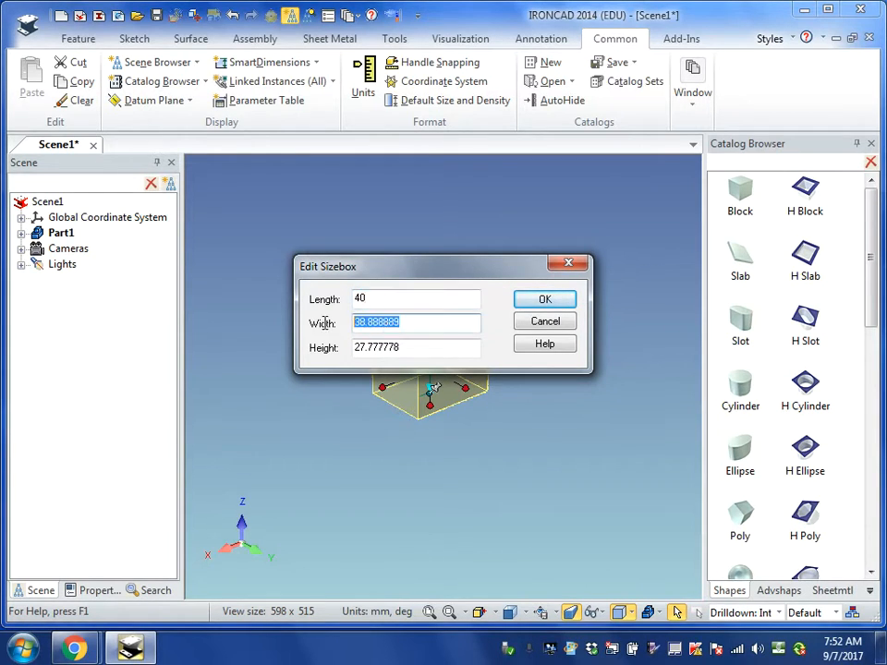
{"action": "type", "text": "400"}
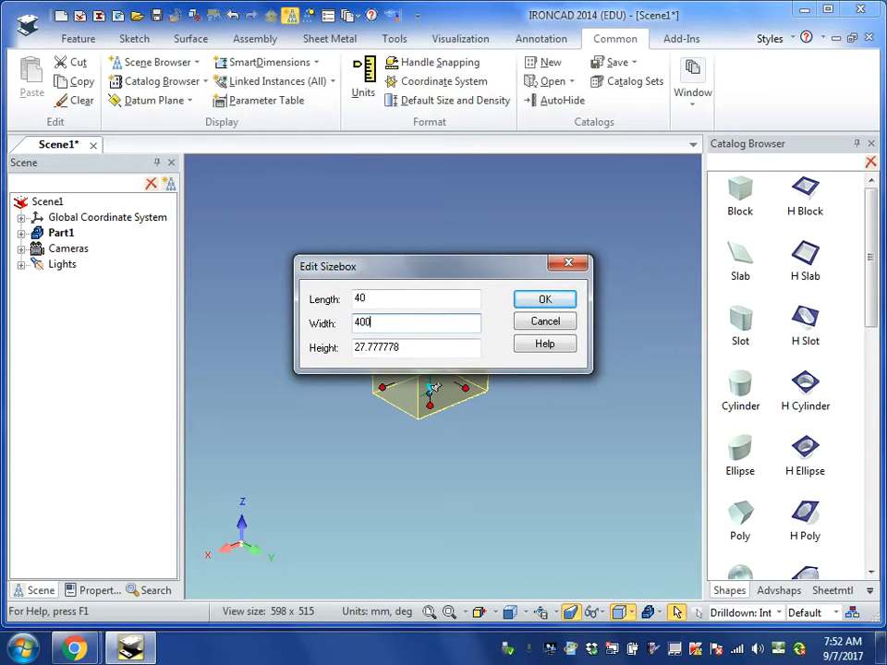
{"action": "key", "text": "BackSpace"}
{"action": "left_click_drag", "start_coordinate": [407, 349], "coordinate": [333, 358]}
{"action": "type", "text": "100"}
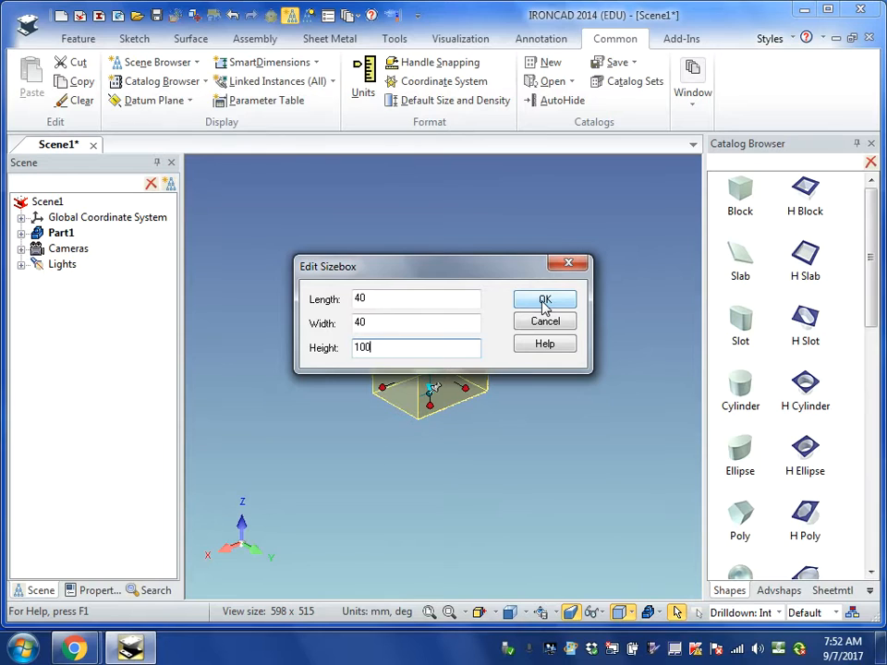
{"action": "left_click", "coordinate": [544, 305]}
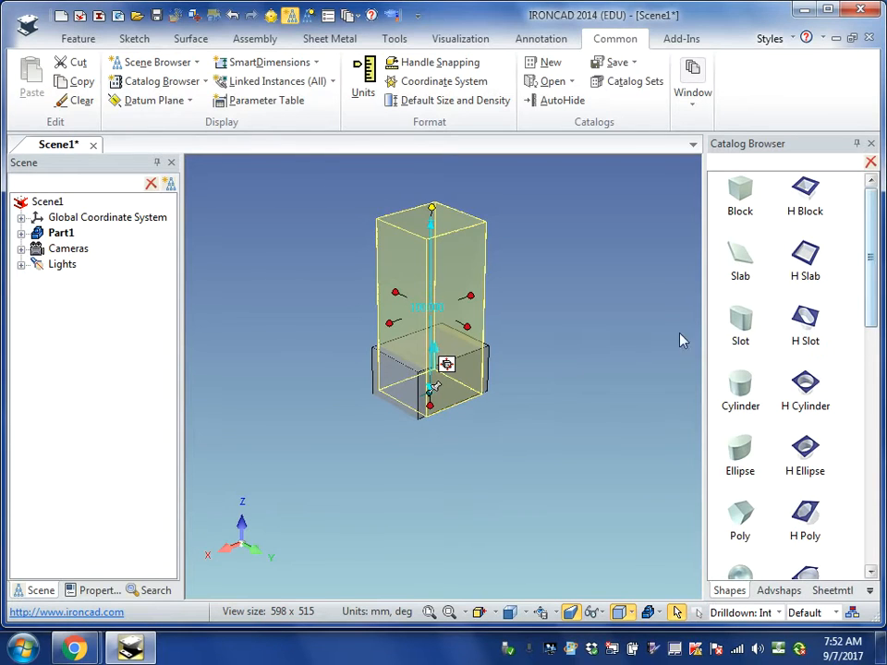
{"action": "left_click", "coordinate": [647, 368]}
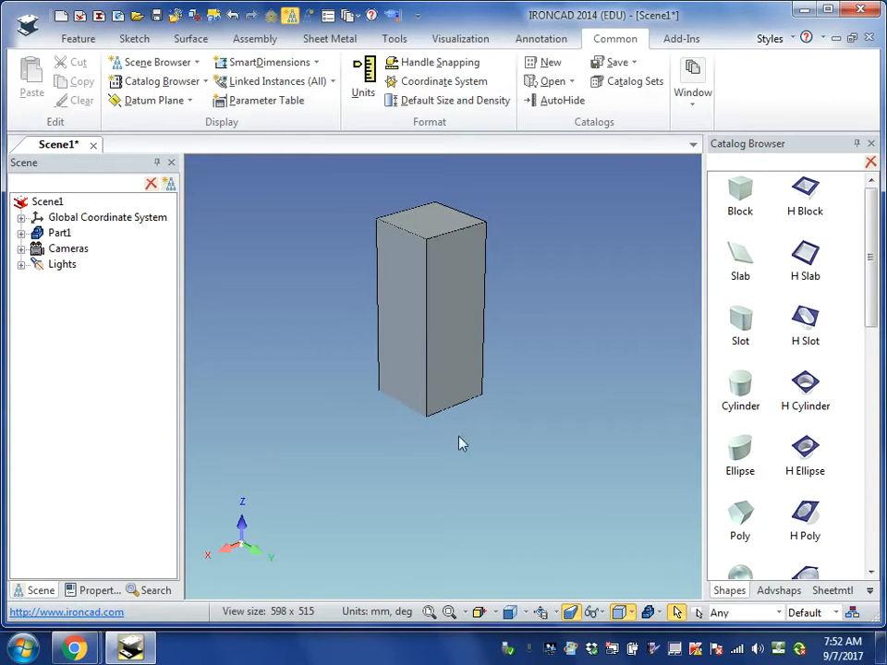
- Start an Extrude Wizard shape on the block's right-hand visible side face, set to remove material as a solid, and finish the wizard
{"action": "left_click", "coordinate": [428, 612]}
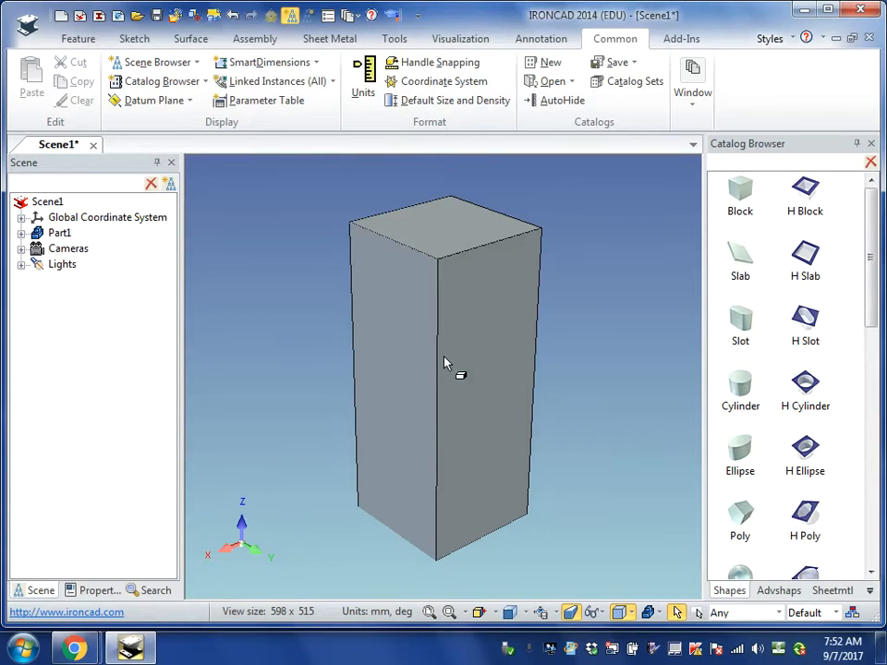
{"action": "left_click", "coordinate": [78, 41]}
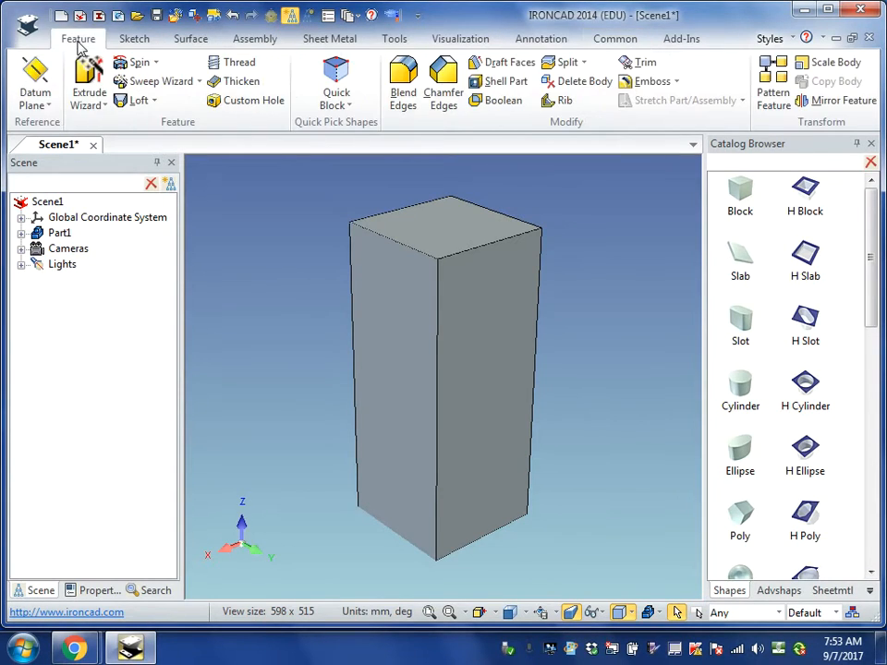
{"action": "left_click", "coordinate": [109, 109]}
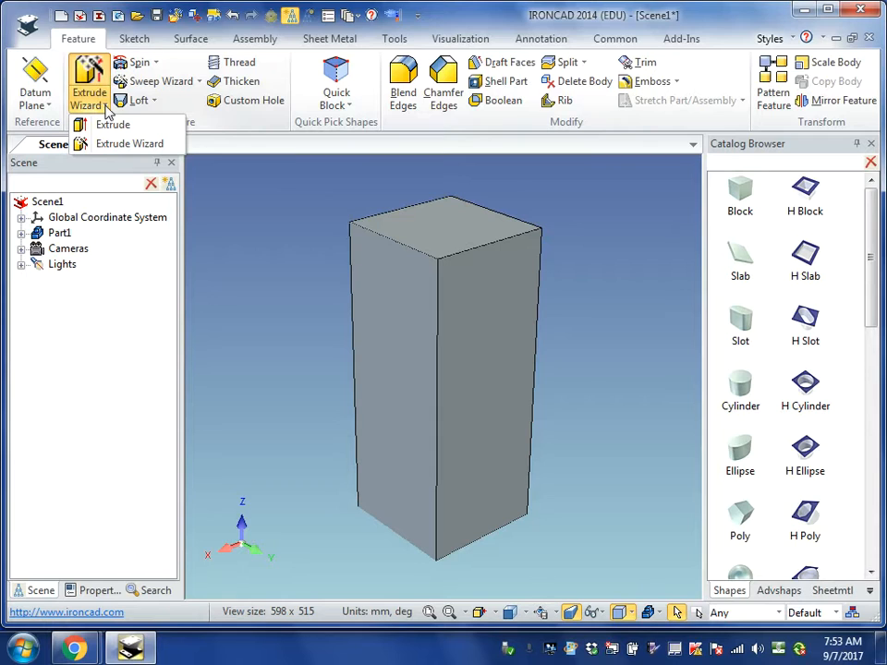
{"action": "left_click", "coordinate": [109, 145]}
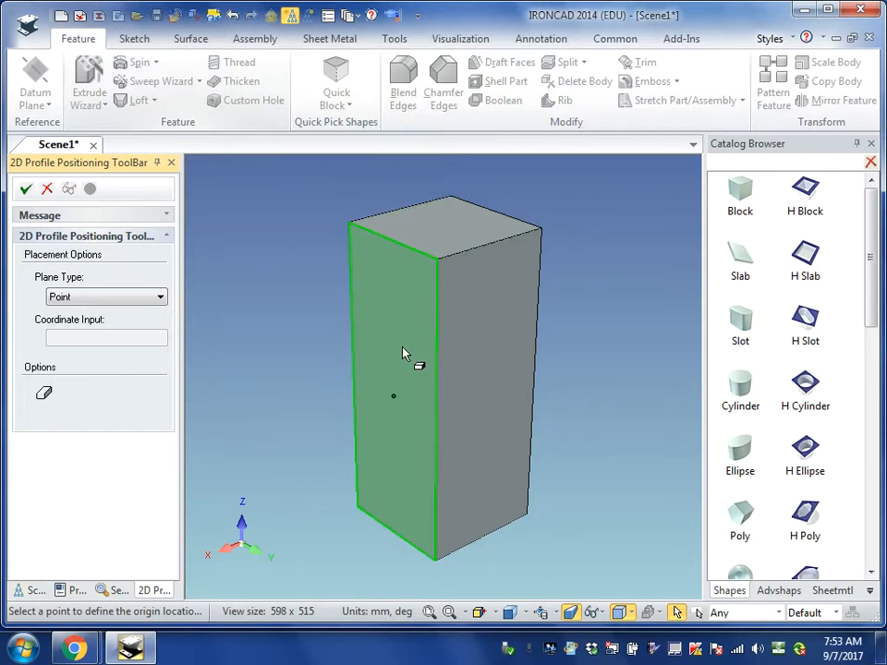
{"action": "left_click", "coordinate": [488, 407]}
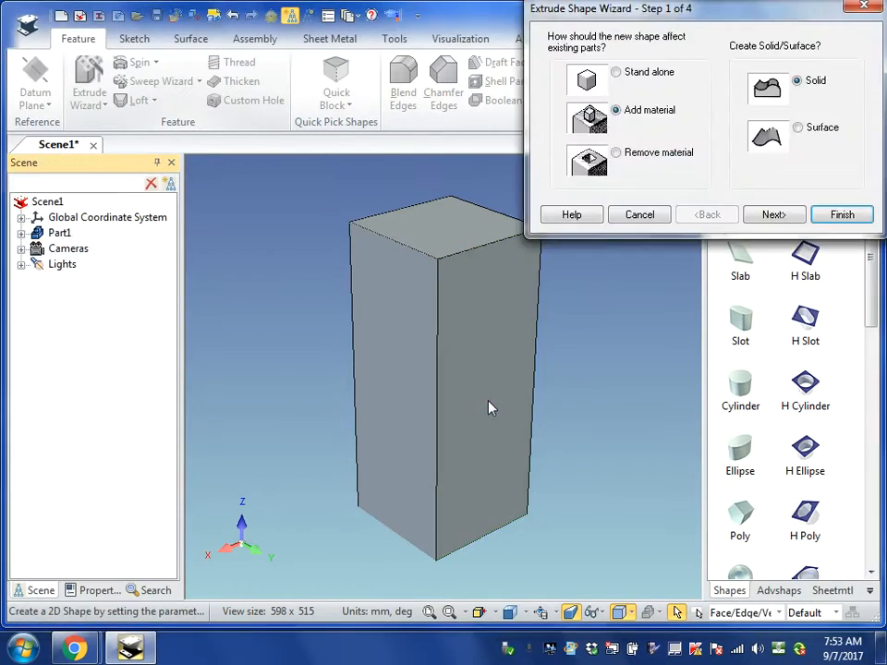
{"action": "left_click", "coordinate": [616, 152]}
{"action": "left_click", "coordinate": [842, 217]}
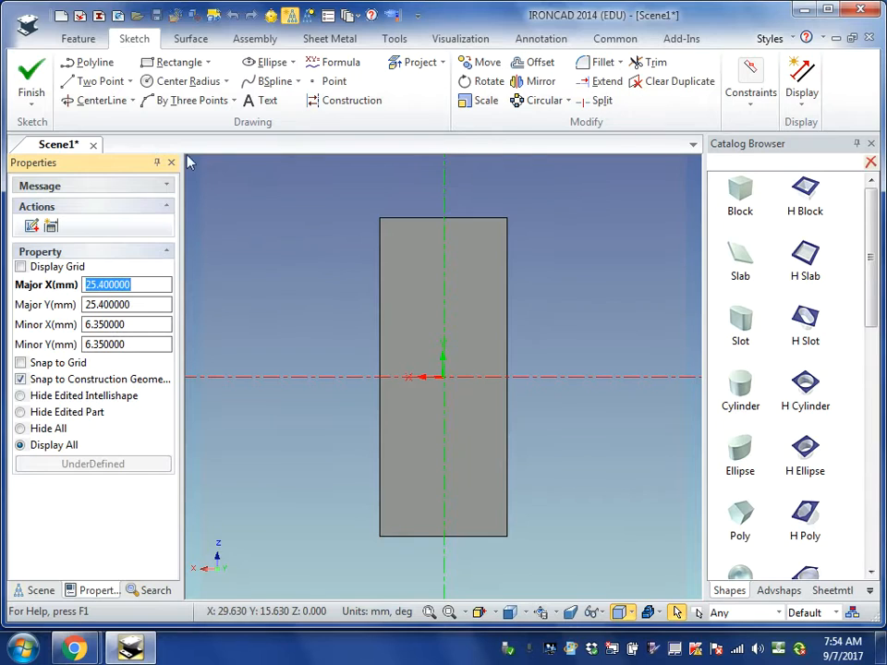
- Draw a 40 mm two-point line along the block's bottom edge, from corner (-20, -50) to corner (20, -50)
{"action": "left_click", "coordinate": [100, 84]}
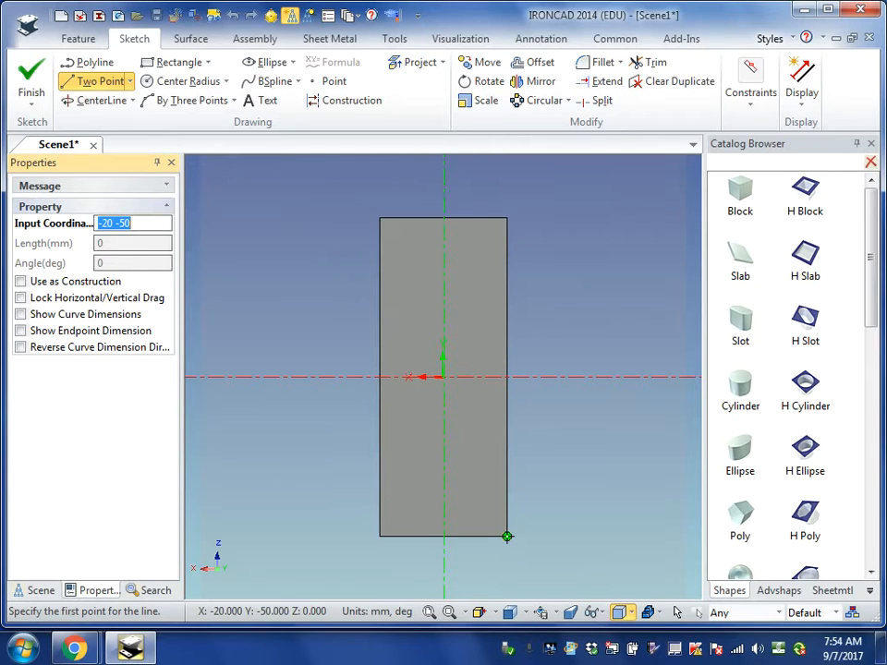
{"action": "left_click", "coordinate": [506, 535]}
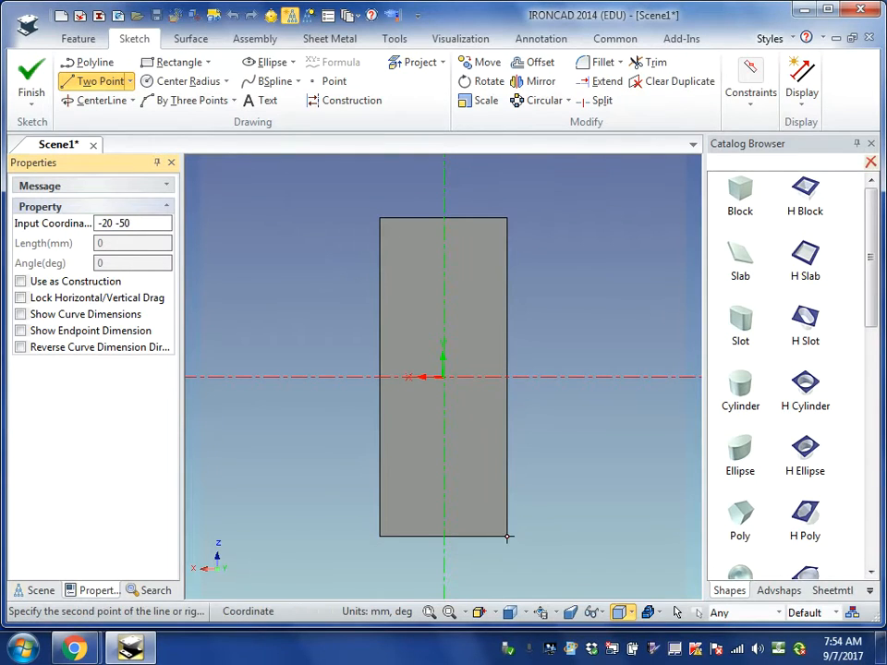
{"action": "left_click", "coordinate": [379, 536]}
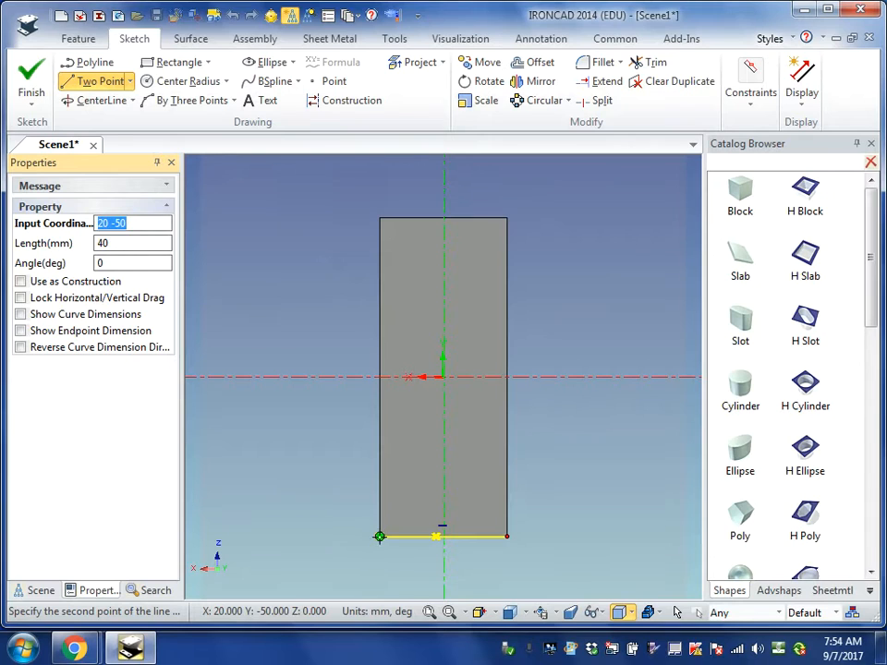
{"action": "left_click", "coordinate": [379, 536]}
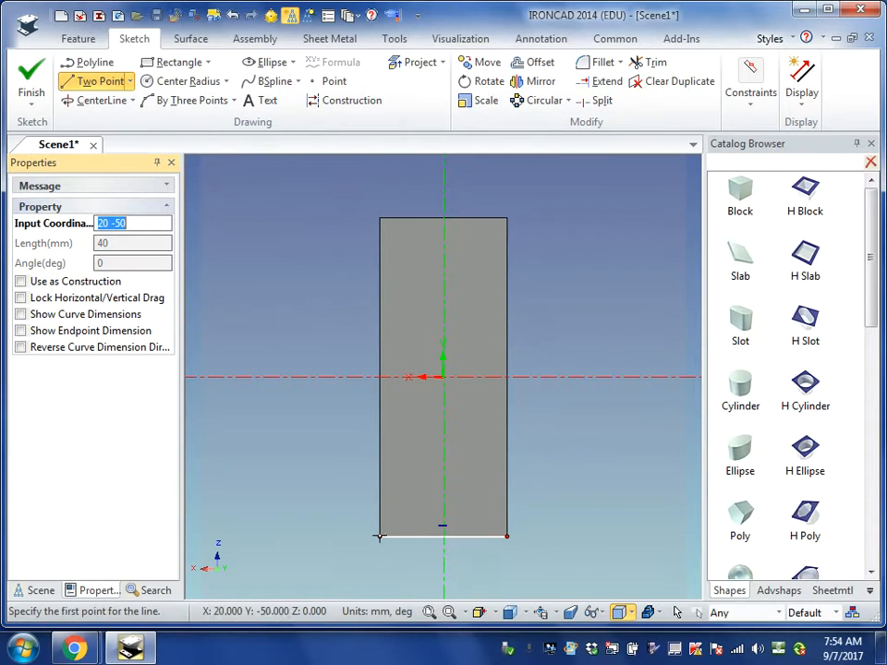
- Draw a diagonal two-point line across the face from the lower-left corner (20, -50) to the upper-right corner (-20, 50)
{"action": "left_click", "coordinate": [428, 612]}
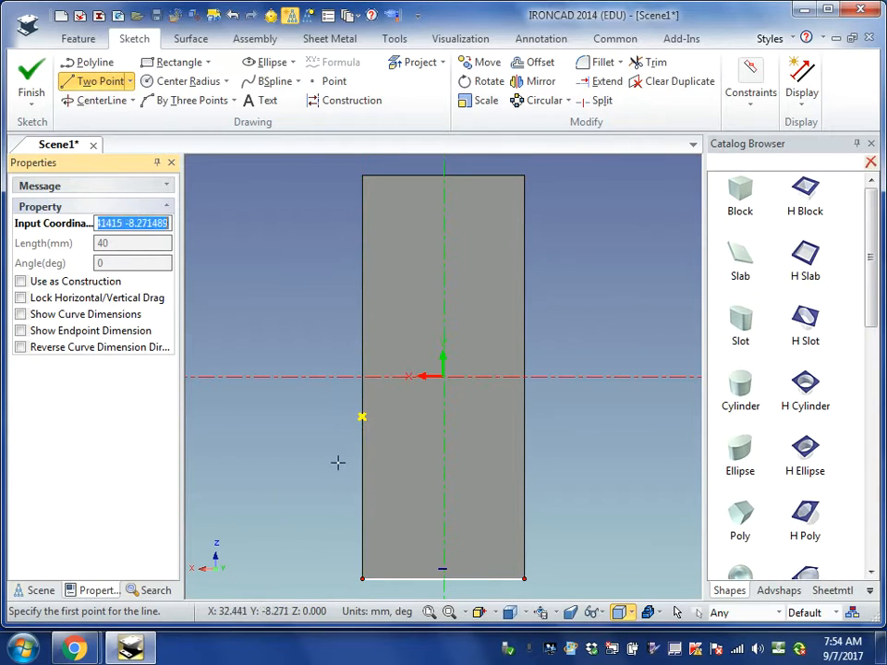
{"action": "left_click", "coordinate": [361, 579]}
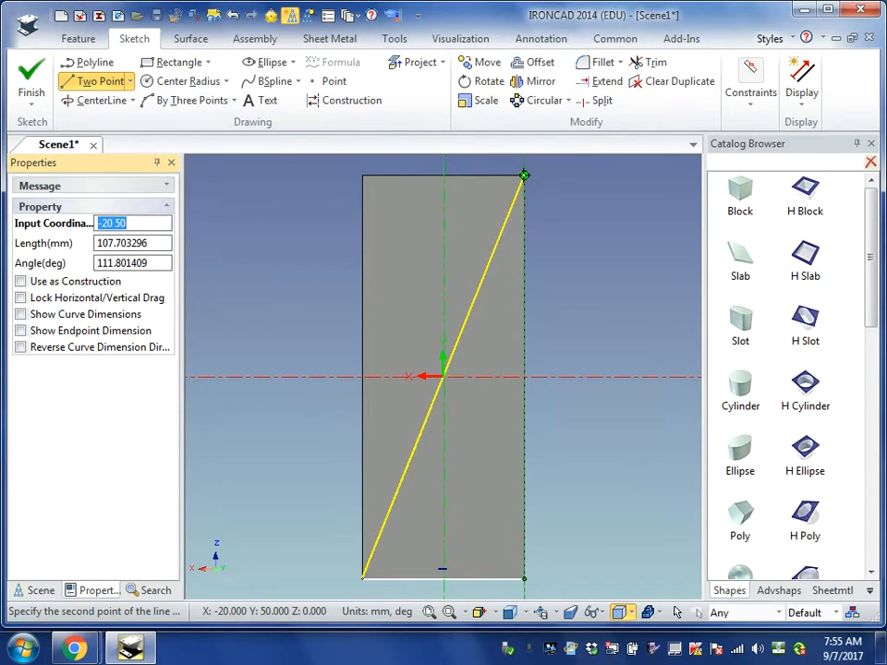
{"action": "left_click", "coordinate": [523, 176]}
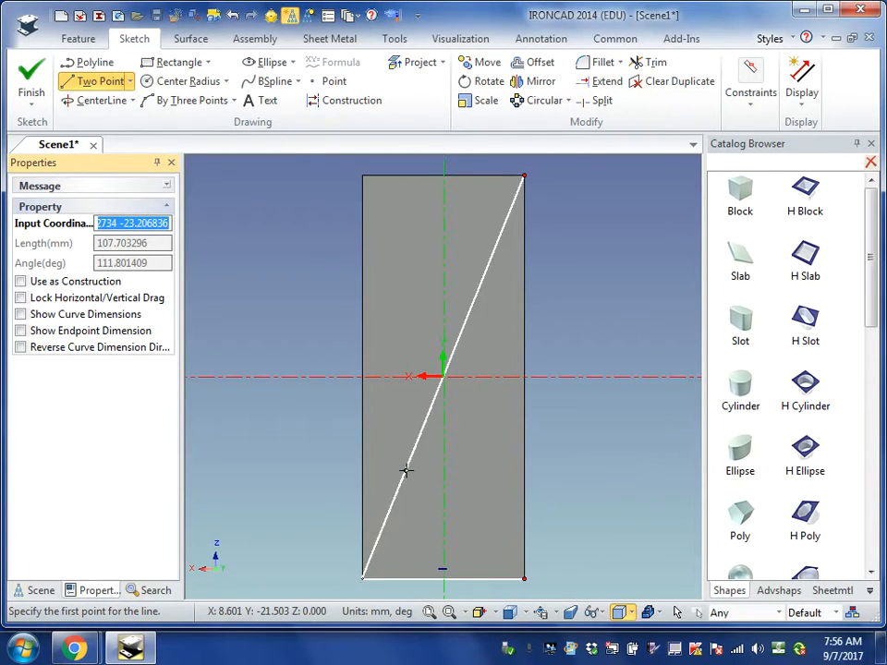
- Draw a 10 mm line perpendicular to the diagonal, starting on its lower part and running toward the block's left edge
{"action": "left_click", "coordinate": [405, 470]}
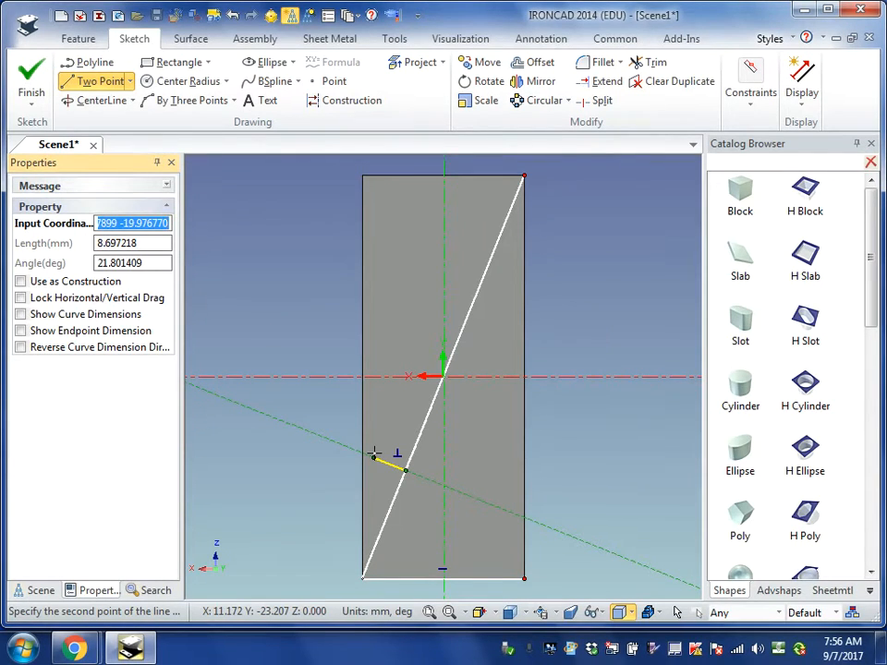
{"action": "key", "text": "Tab"}
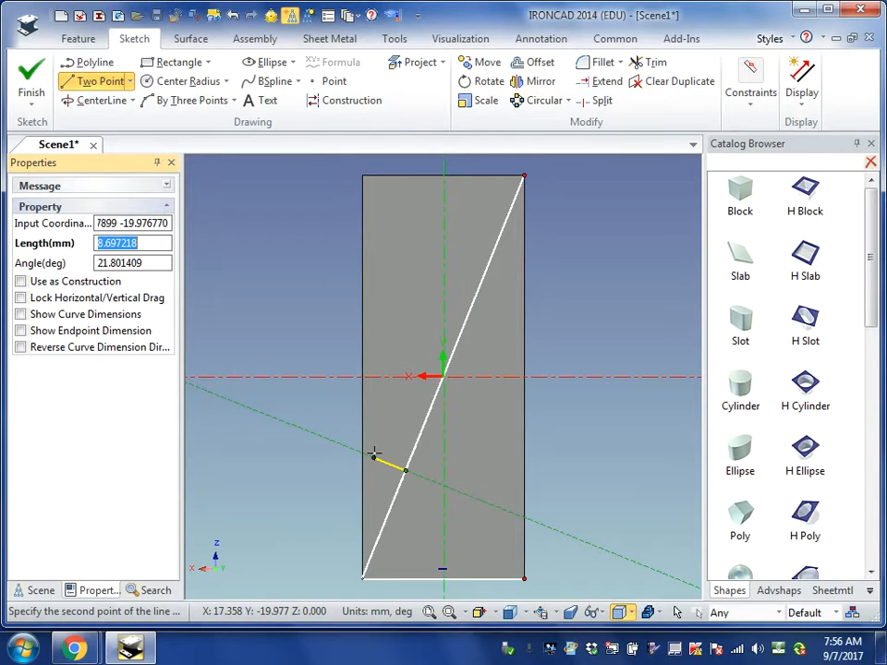
{"action": "type", "text": "10"}
{"action": "key", "text": "Return"}
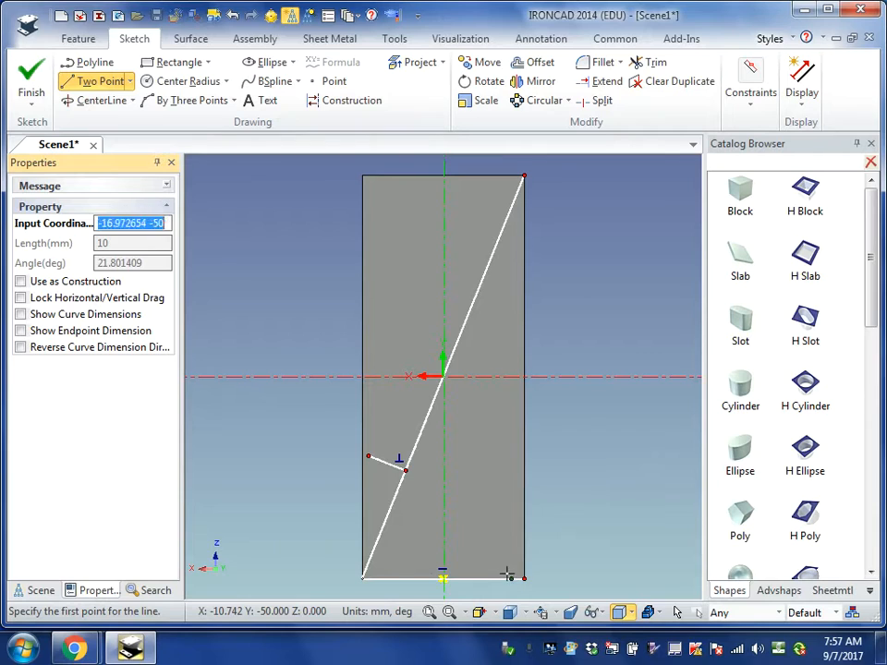
- Draw a vertical 3 mm line at a 90° slope up from the lower-right corner (-20, -50)
{"action": "type", "text": "-20 -50"}
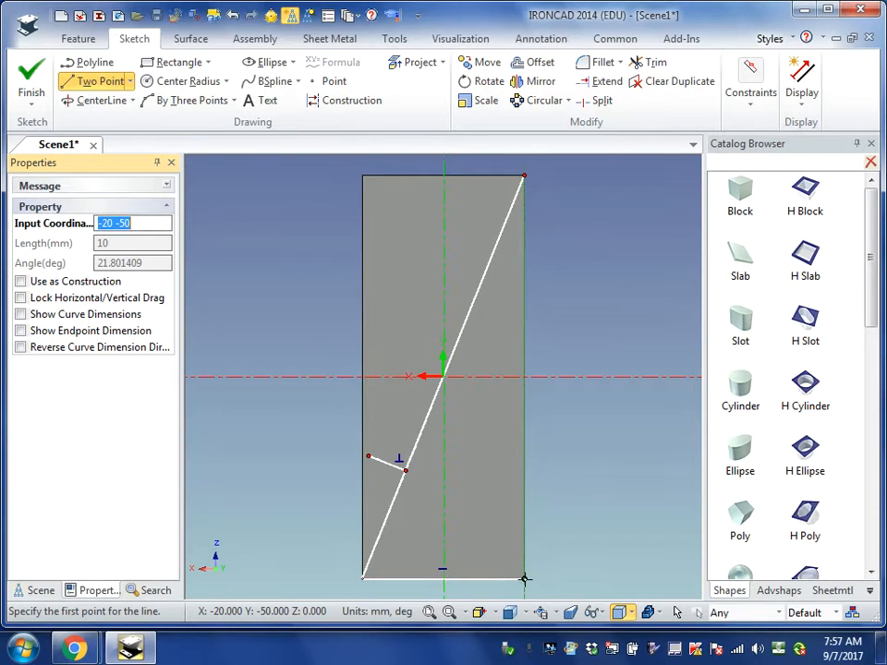
{"action": "key", "text": "Return"}
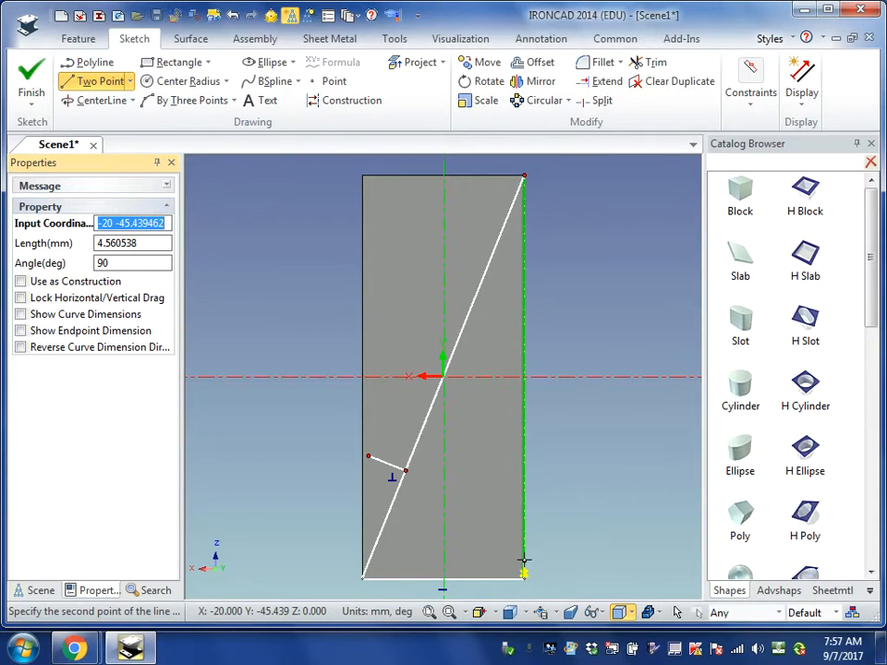
{"action": "key", "text": "Tab"}
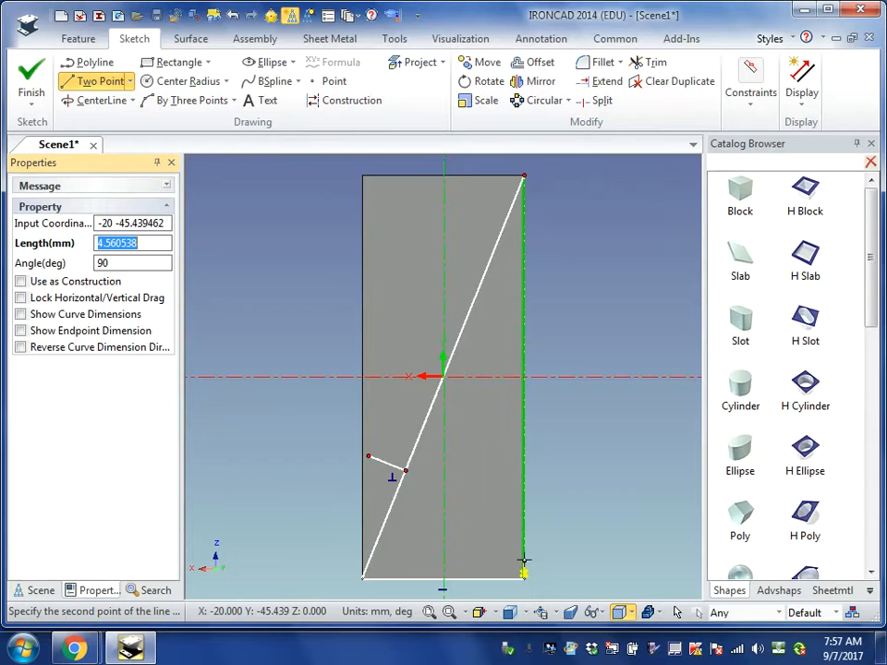
{"action": "type", "text": "3"}
{"action": "key", "text": "Return"}
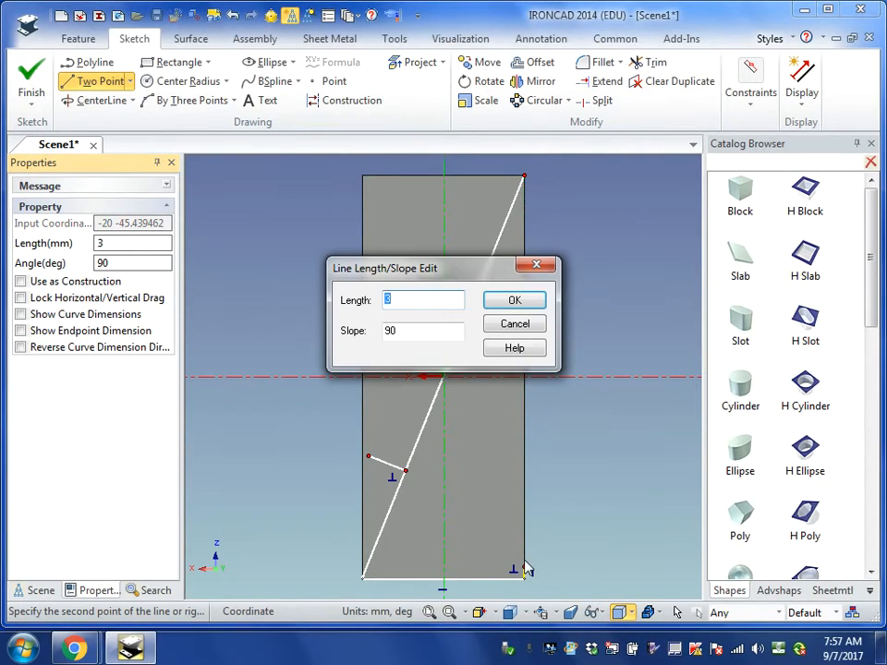
{"action": "left_click", "coordinate": [512, 304]}
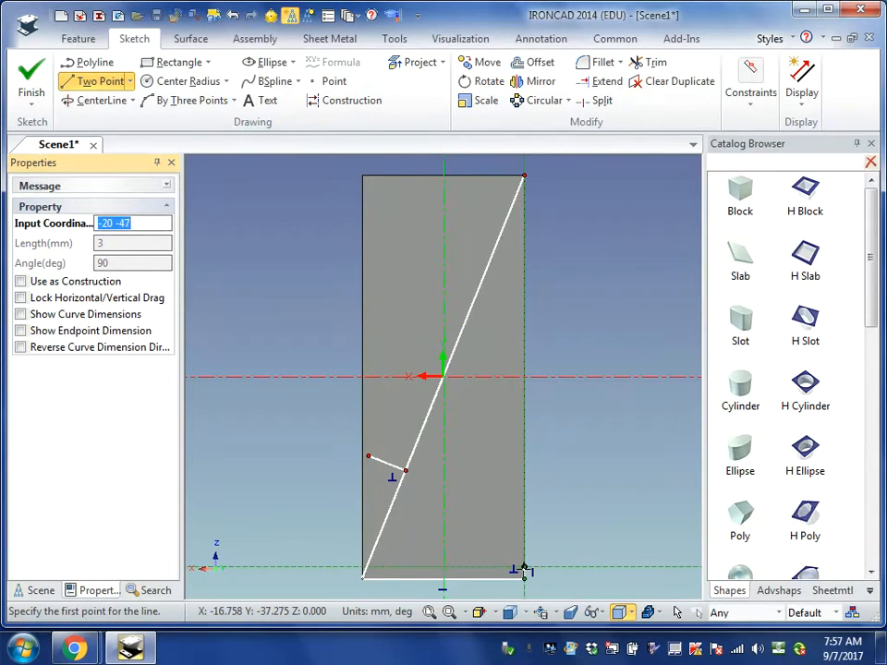
- Draw a horizontal line about 59.5 mm long from the top of the 3 mm line, extending beyond the block's left edge
{"action": "left_click", "coordinate": [524, 569]}
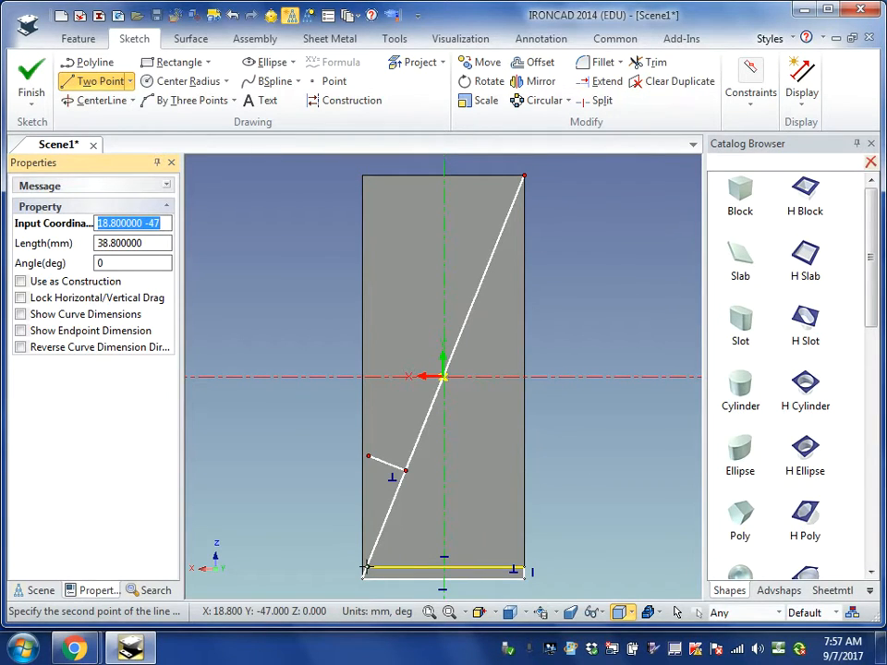
{"action": "right_click", "coordinate": [284, 566]}
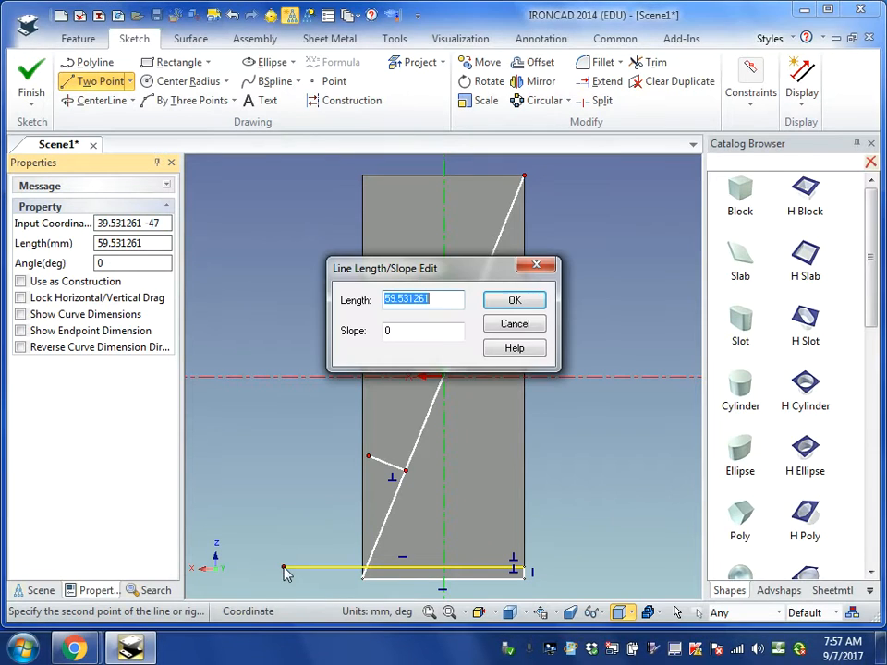
{"action": "left_click", "coordinate": [517, 301]}
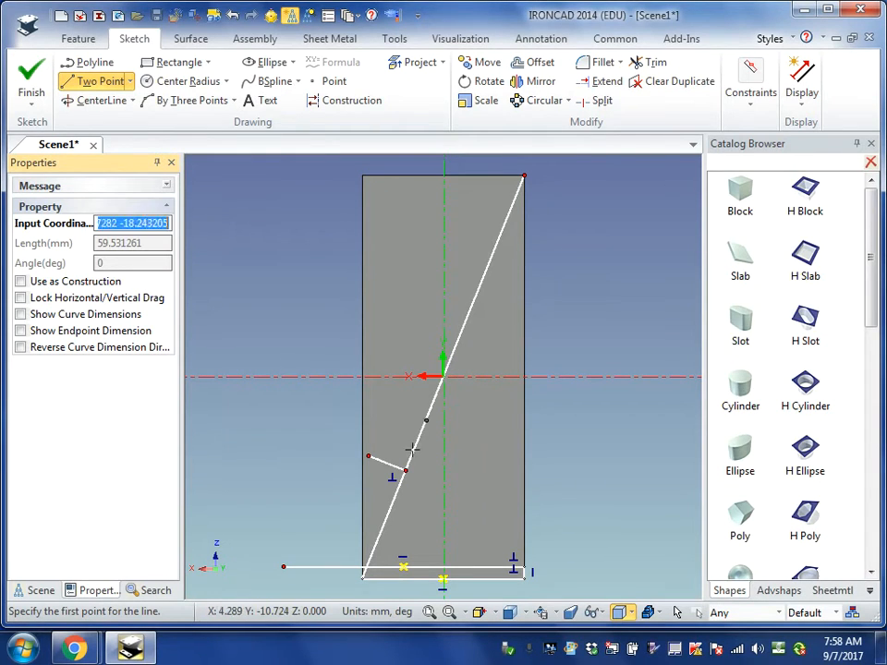
- Draw a 3 mm line perpendicular to the diagonal toward its right side, and a parallel to the diagonal from its end to the block's right edge
{"action": "left_click", "coordinate": [390, 514]}
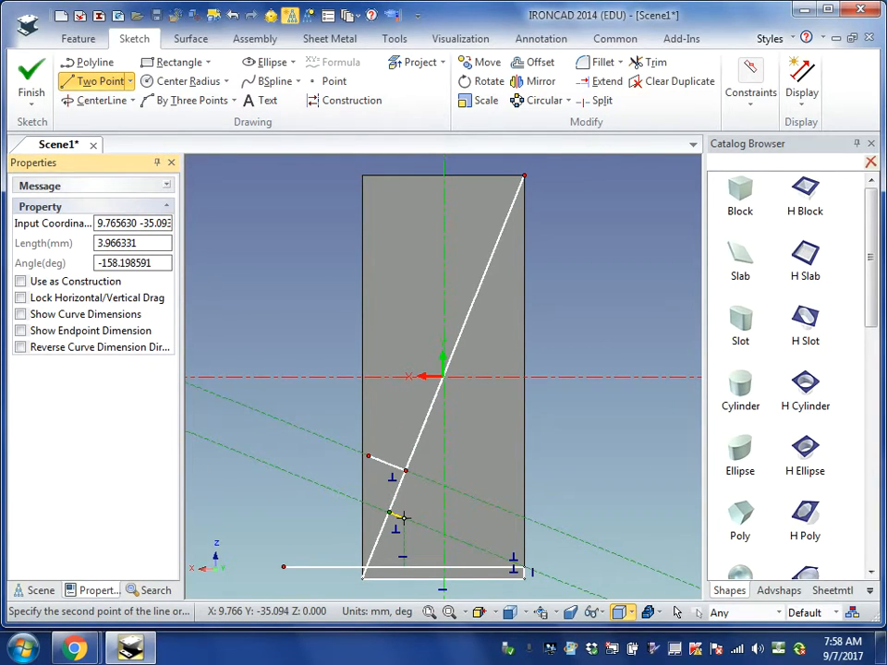
{"action": "key", "text": "Tab"}
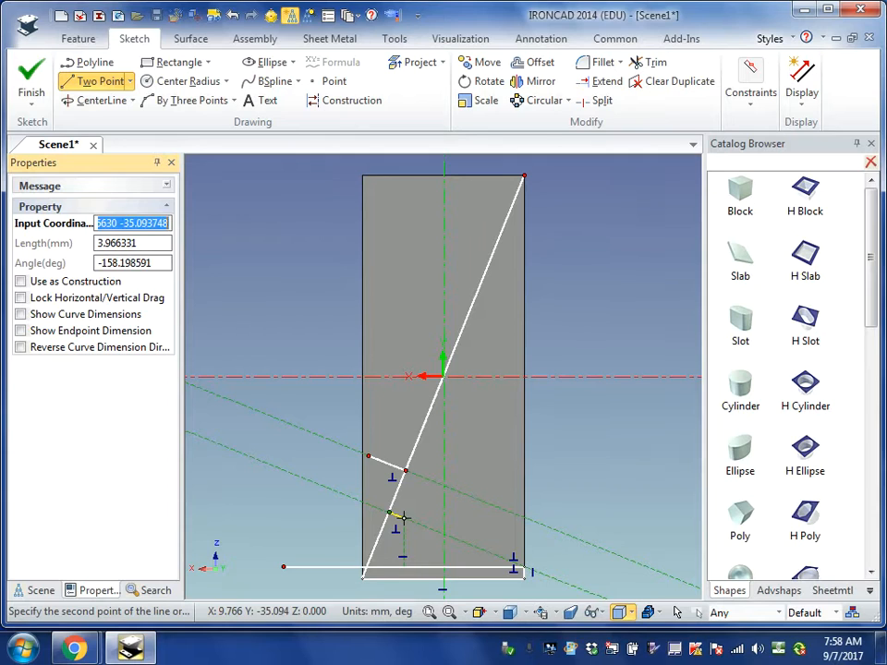
{"action": "key", "text": "Tab"}
{"action": "type", "text": "3"}
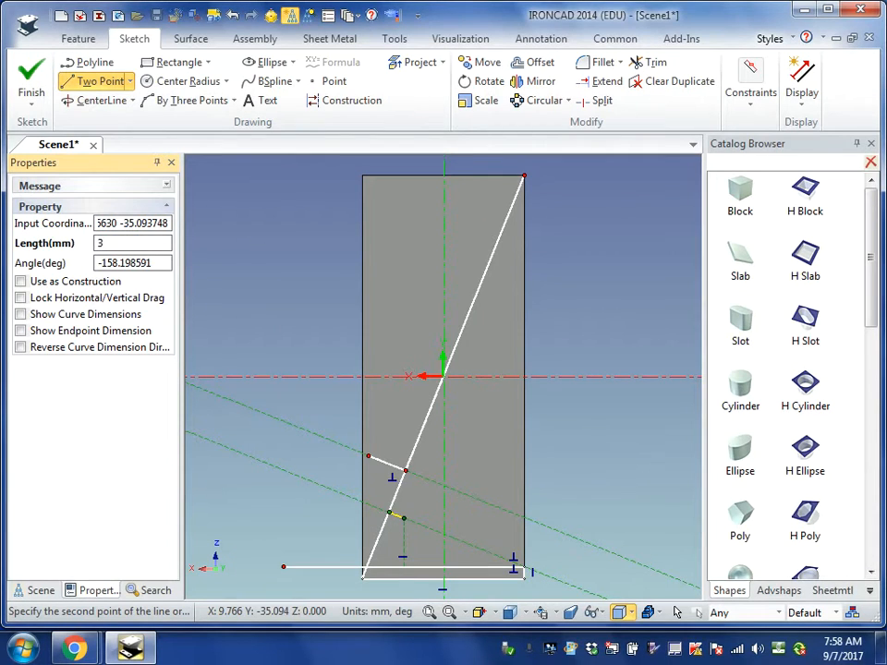
{"action": "key", "text": "Return"}
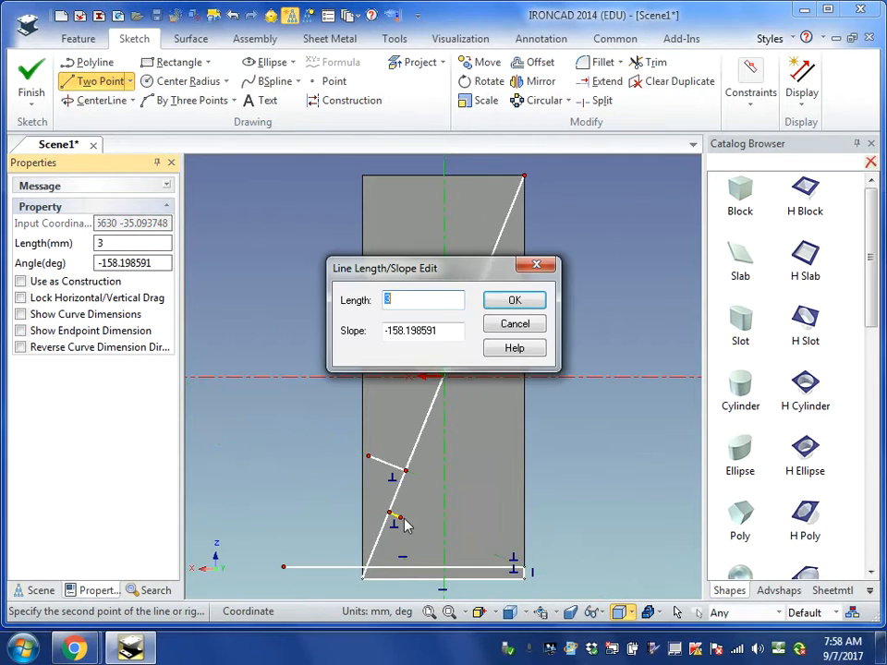
{"action": "left_click", "coordinate": [514, 303]}
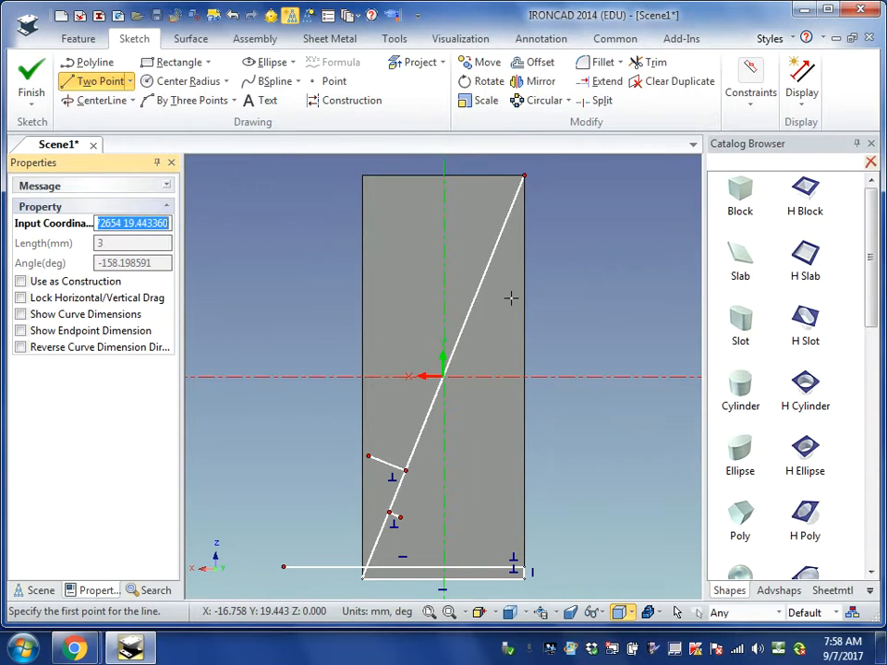
{"action": "left_click", "coordinate": [395, 515]}
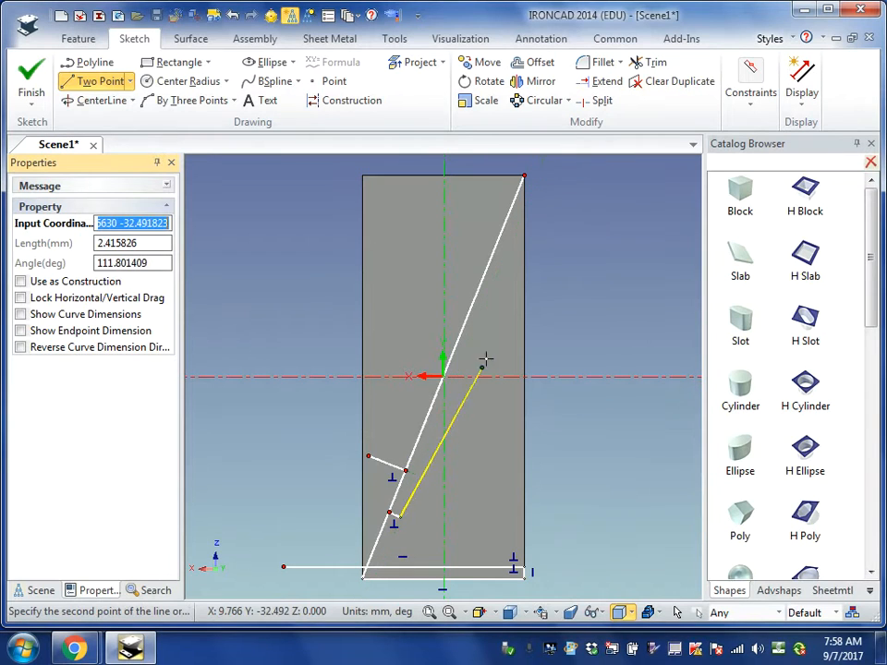
{"action": "left_click", "coordinate": [523, 209]}
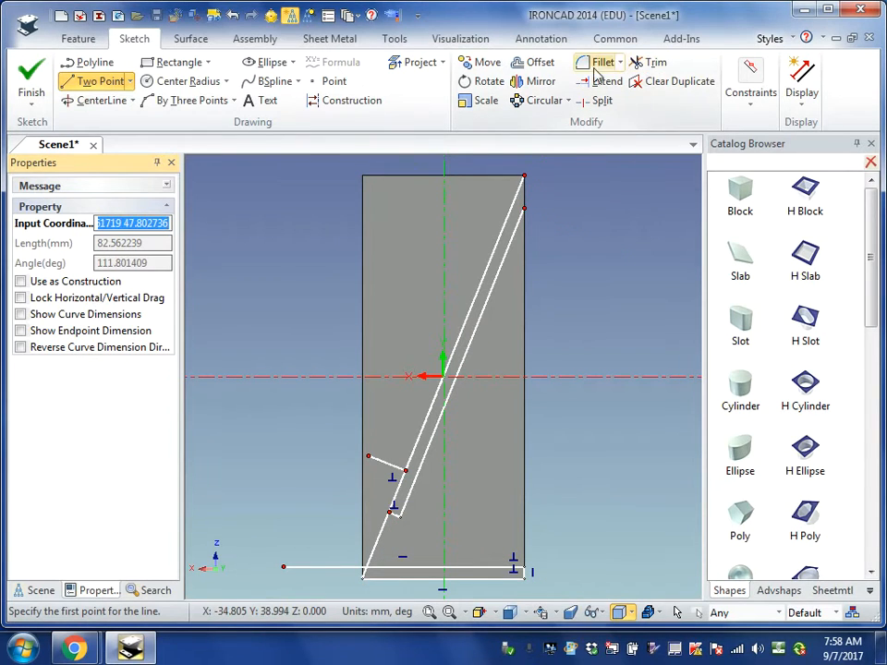
- Trim away the 3 mm perpendicular helper line and the part of the horizontal line that extends left of the diagonal
{"action": "left_click", "coordinate": [652, 63]}
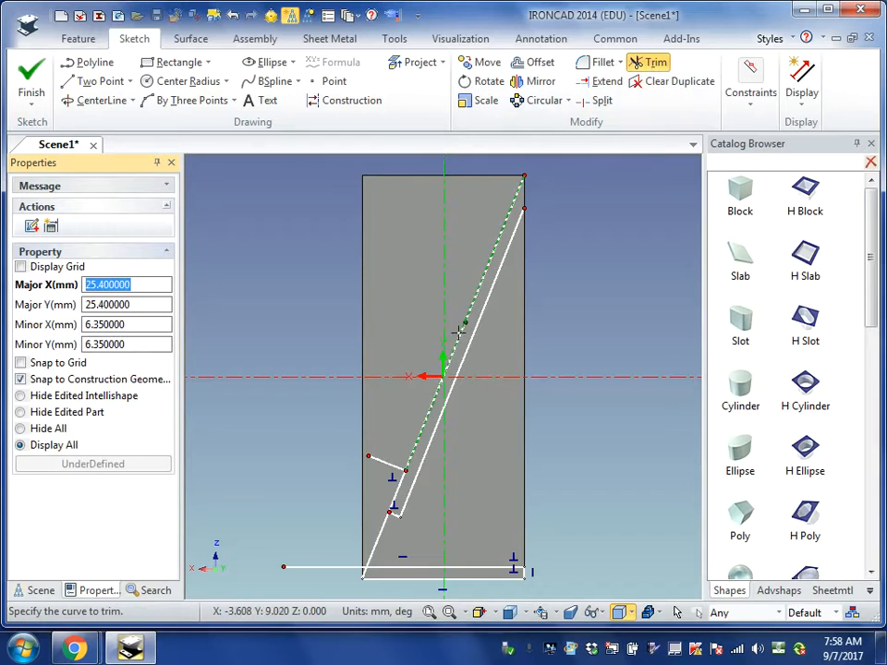
{"action": "left_click", "coordinate": [393, 513]}
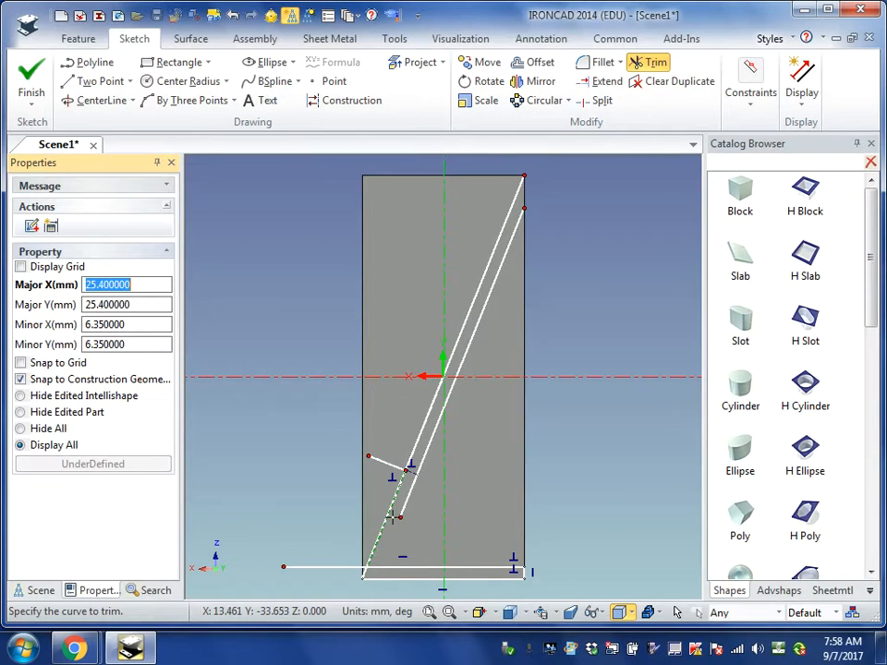
{"action": "left_click", "coordinate": [332, 569]}
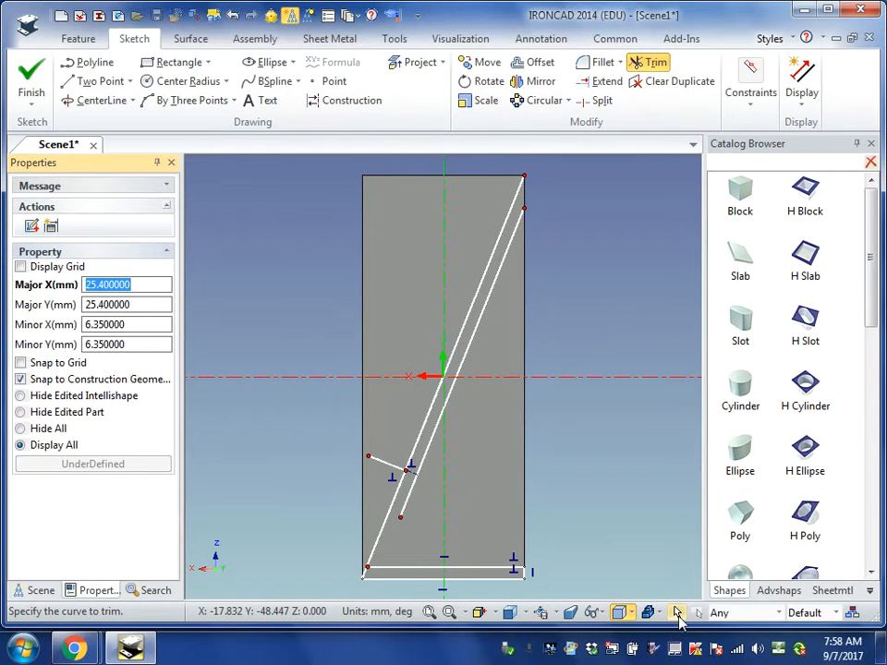
{"action": "left_click", "coordinate": [677, 615]}
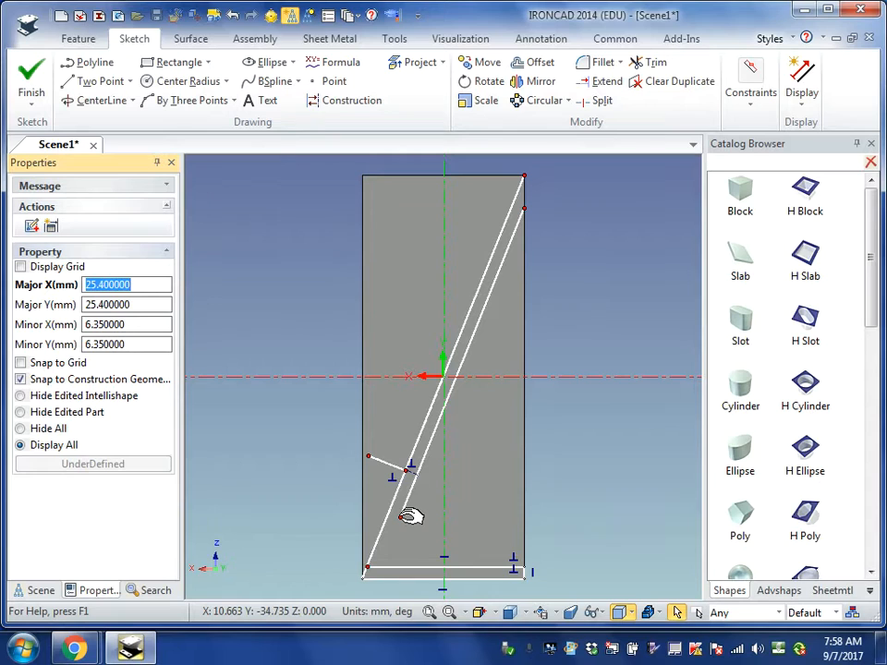
- Stretch the lower end of the line parallel to the diagonal below the block's bottom edge, aligned with the block's left edge
{"action": "mouse_move", "coordinate": [407, 516]}
{"action": "left_mouse_down"}
{"action": "mouse_move", "coordinate": [380, 567]}
{"action": "mouse_move", "coordinate": [396, 538]}
{"action": "mouse_move", "coordinate": [388, 537]}
{"action": "mouse_move", "coordinate": [392, 546]}
{"action": "mouse_move", "coordinate": [366, 594]}
{"action": "mouse_move", "coordinate": [394, 551]}
{"action": "left_mouse_up"}
{"action": "scroll", "coordinate": [392, 556], "scroll_direction": "down", "scroll_amount": 2}
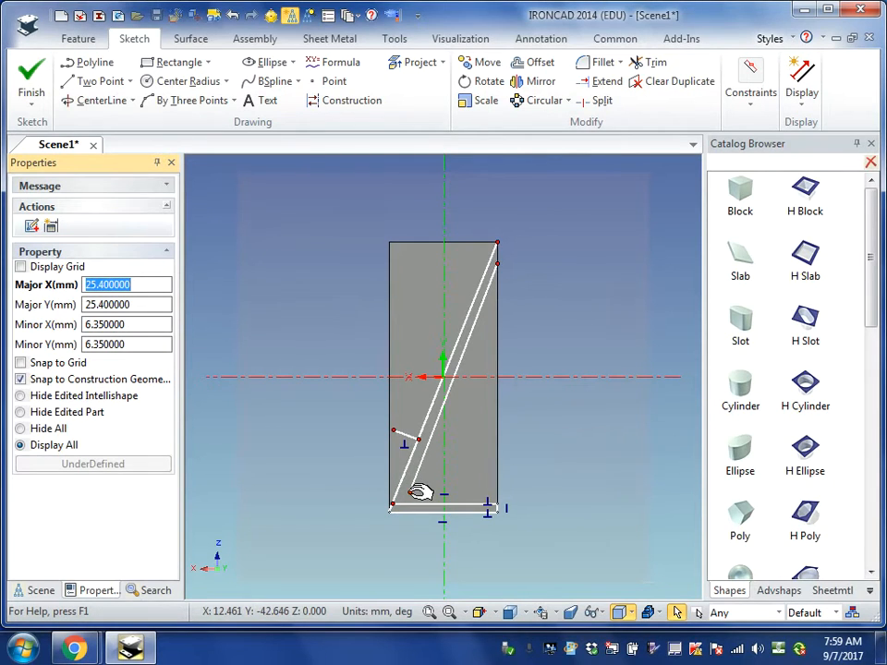
{"action": "left_click_drag", "start_coordinate": [404, 504], "coordinate": [449, 451]}
{"action": "left_click_drag", "start_coordinate": [393, 512], "coordinate": [418, 473]}
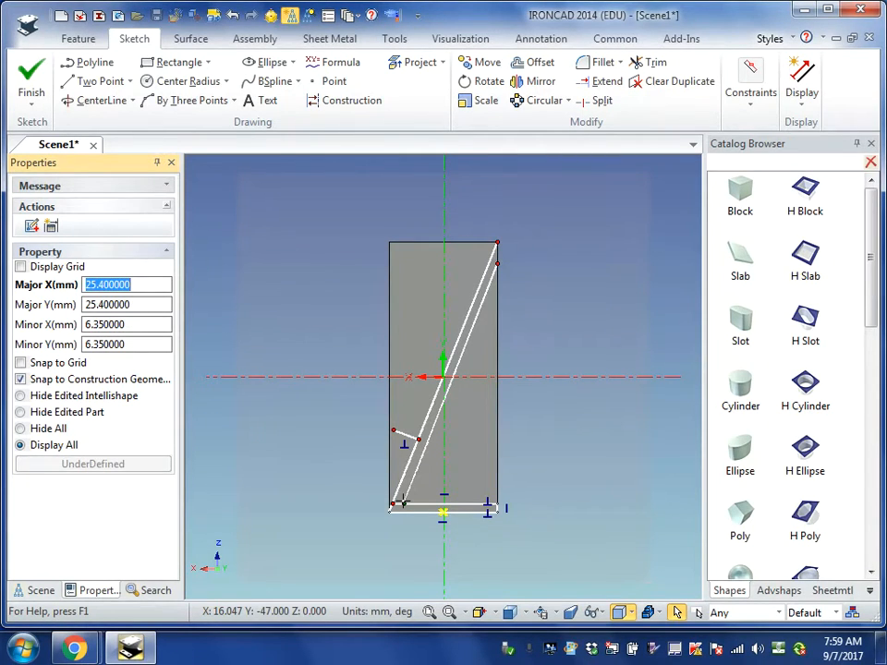
{"action": "left_click_drag", "start_coordinate": [403, 501], "coordinate": [384, 535]}
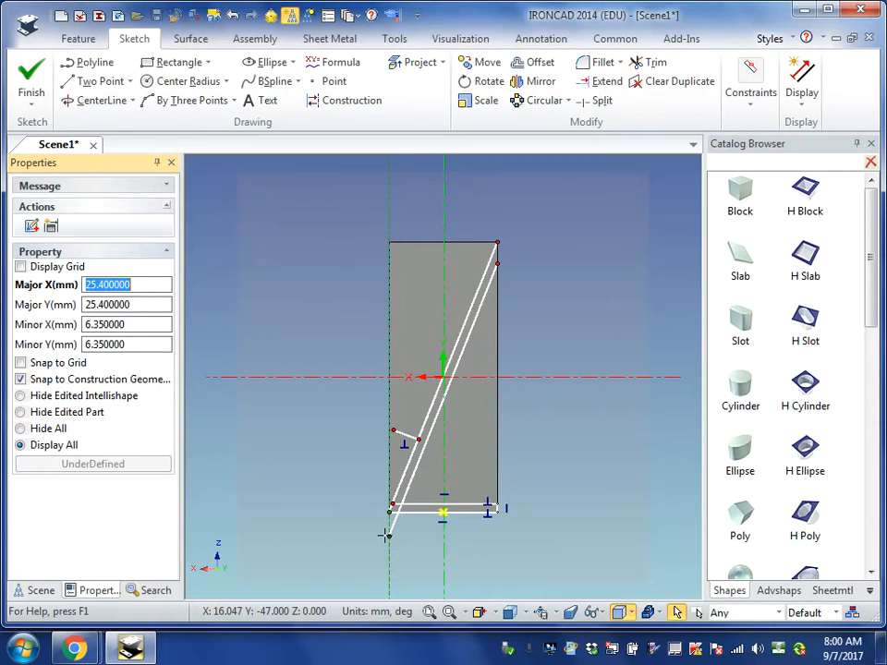
{"action": "left_click_drag", "start_coordinate": [384, 536], "coordinate": [389, 536]}
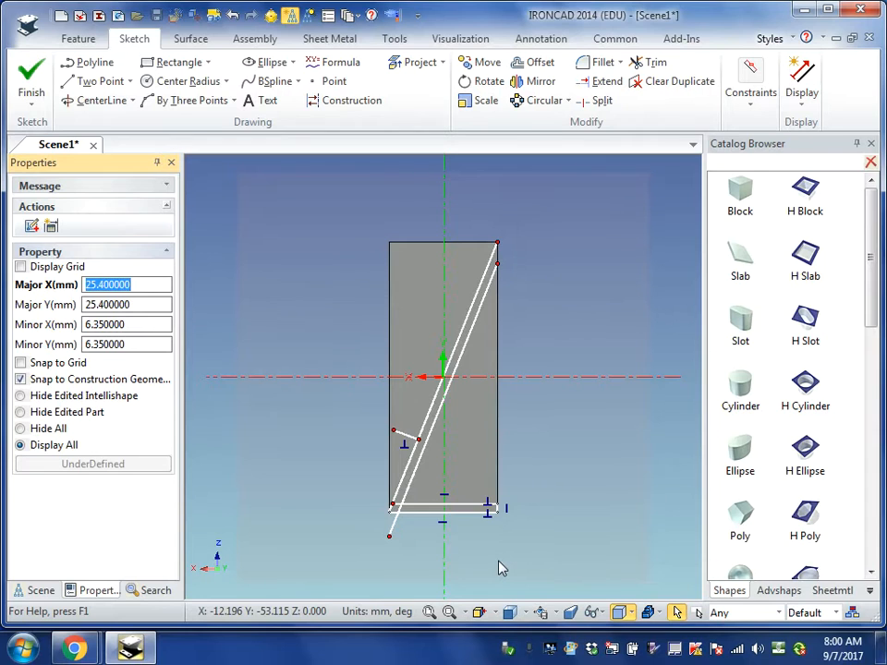
- Try to draw a 3 mm line perpendicular to the diagonal from (18.8, -47) onto the stretched parallel line
{"action": "scroll", "coordinate": [398, 508], "scroll_direction": "up", "scroll_amount": 5}
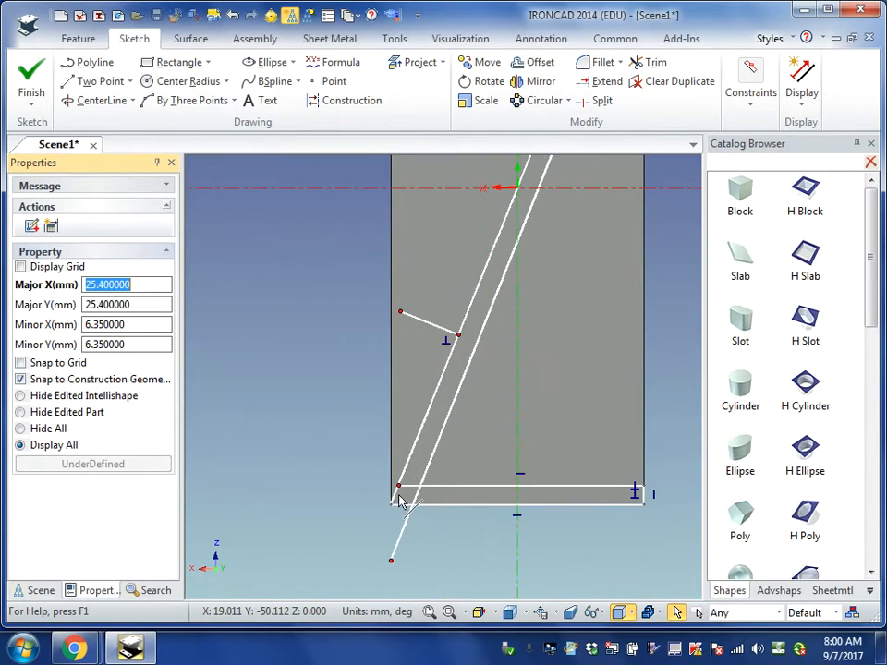
{"action": "scroll", "coordinate": [416, 489], "scroll_direction": "up", "scroll_amount": 1}
{"action": "scroll", "coordinate": [434, 518], "scroll_direction": "down", "scroll_amount": 2}
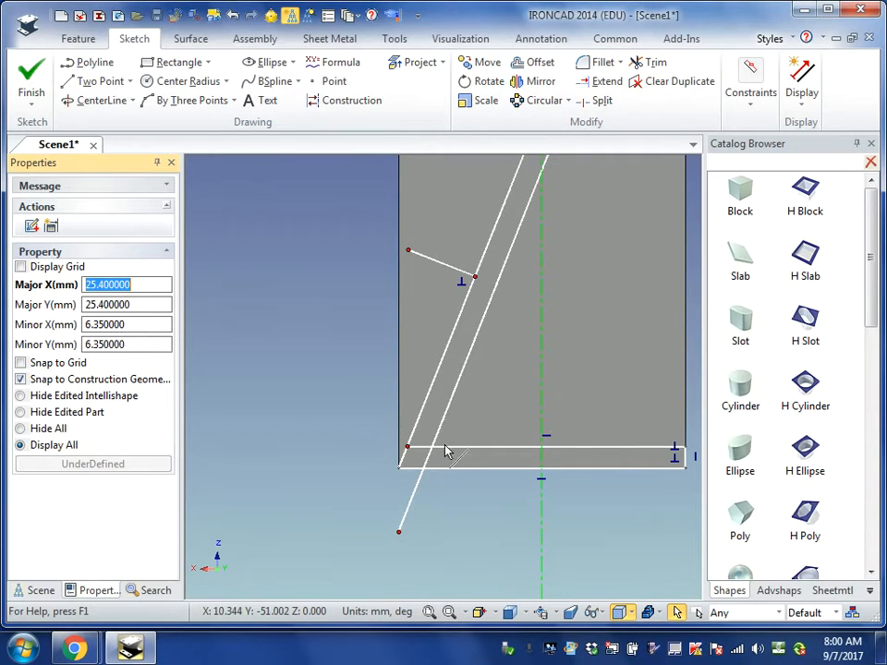
{"action": "left_click", "coordinate": [92, 81]}
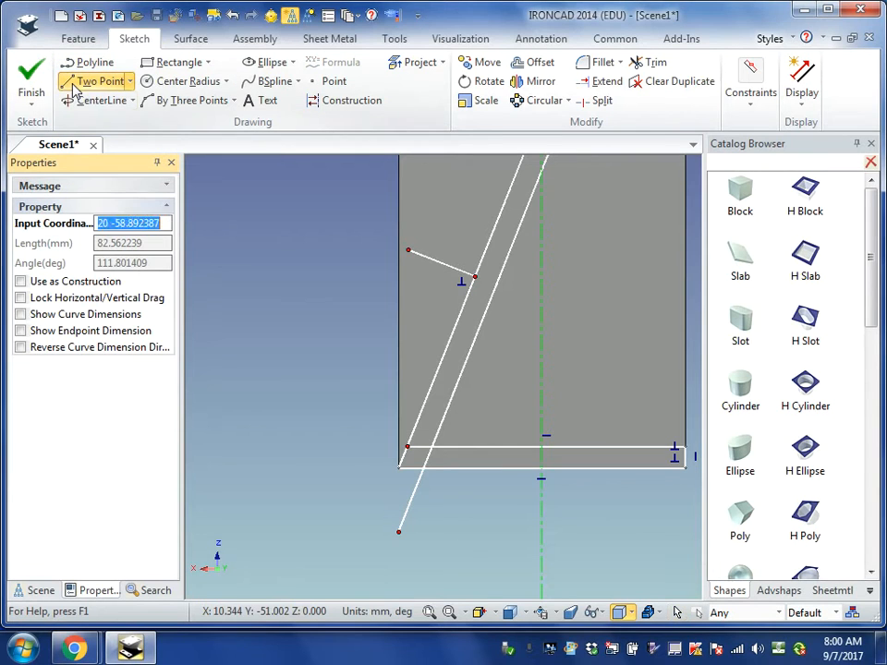
{"action": "left_click", "coordinate": [406, 447]}
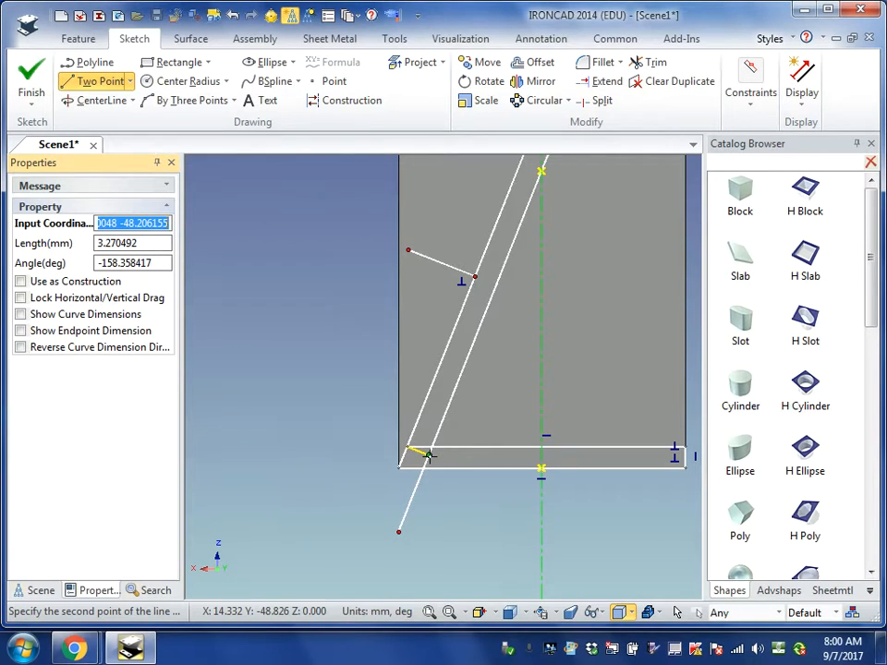
{"action": "key", "text": "Tab"}
{"action": "type", "text": "3"}
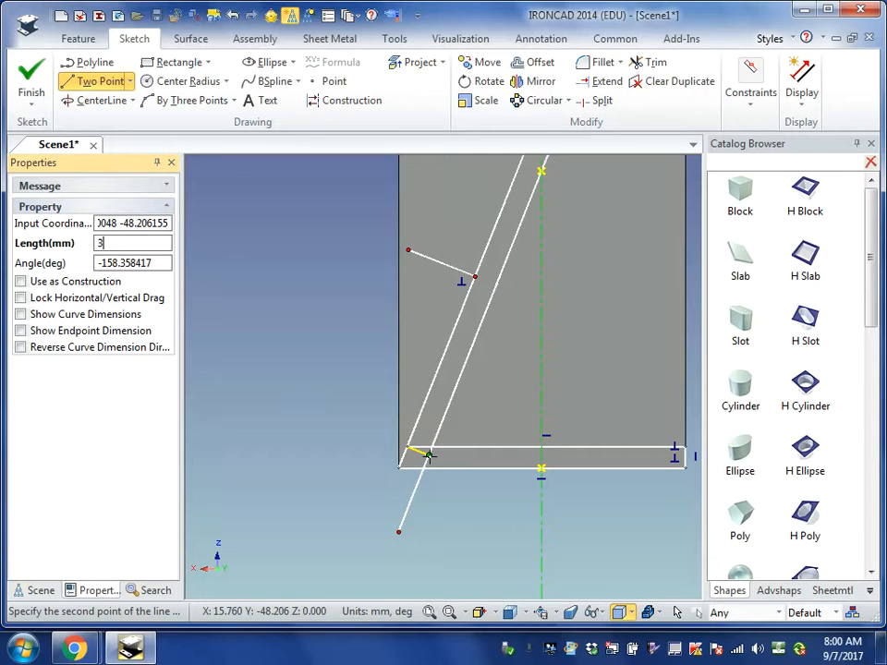
{"action": "key", "text": "Return"}
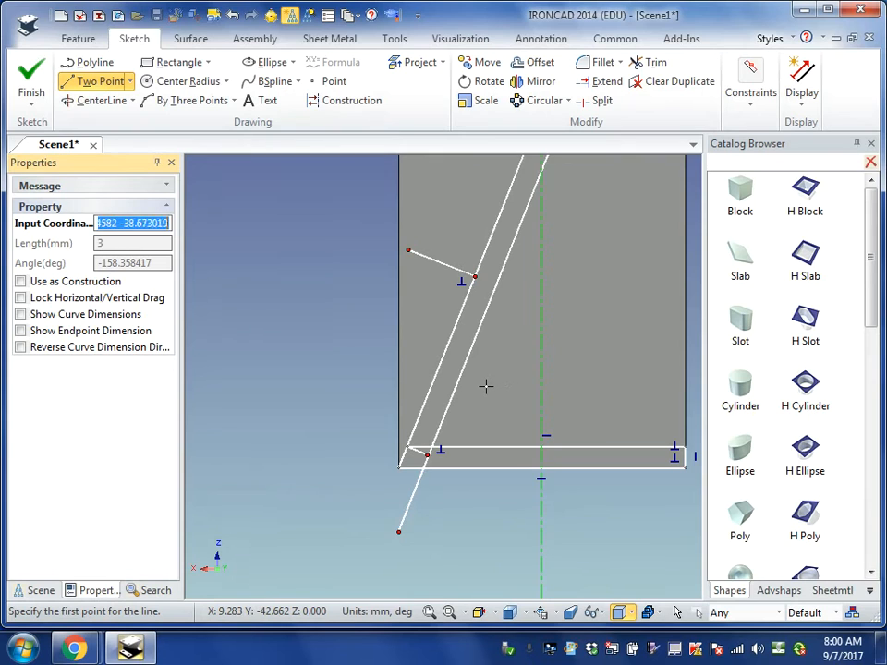
{"action": "key", "text": "Escape"}
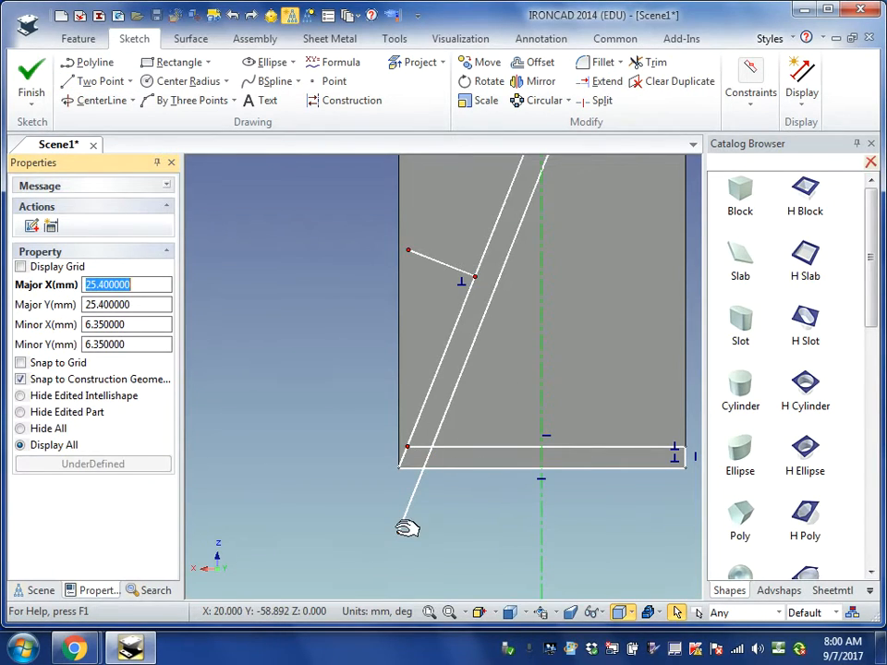
- Draw a 3 mm perpendicular to the diagonal from (18.8, -47) and shorten the parallel line so its lower end meets it
{"action": "mouse_move", "coordinate": [407, 527]}
{"action": "left_mouse_down"}
{"action": "mouse_move", "coordinate": [436, 455]}
{"action": "mouse_move", "coordinate": [435, 433]}
{"action": "left_mouse_up"}
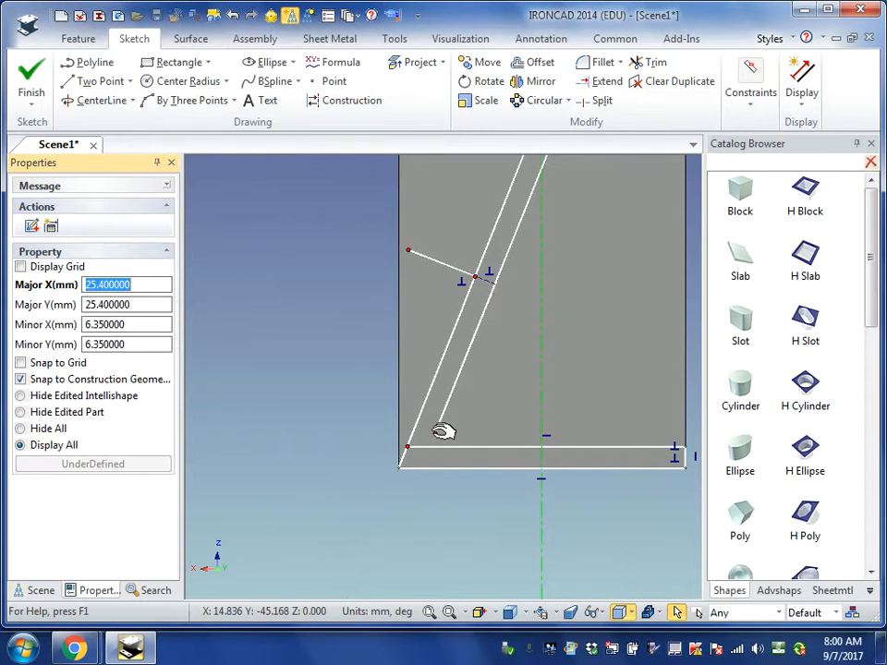
{"action": "left_click", "coordinate": [88, 82]}
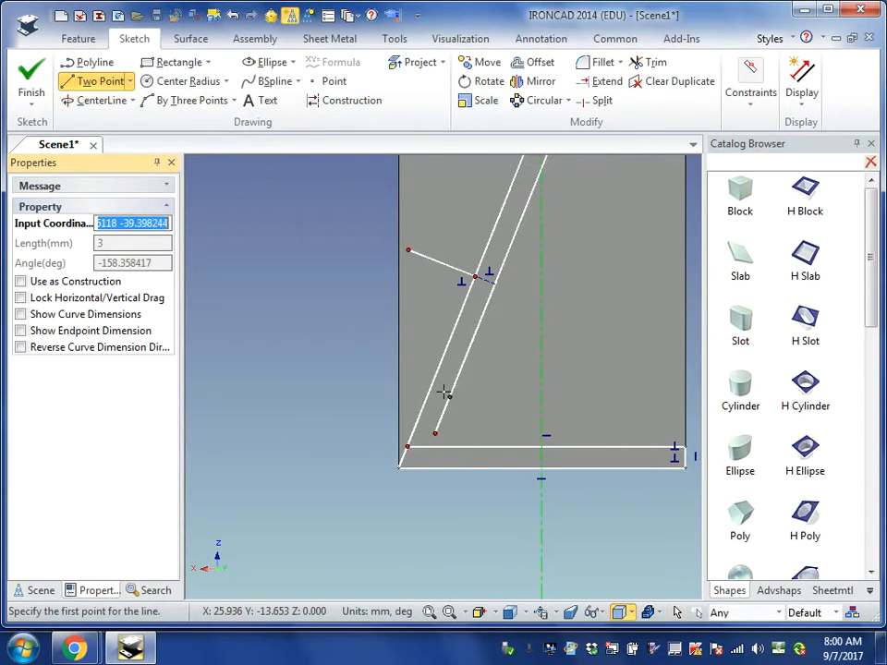
{"action": "left_click", "coordinate": [408, 447]}
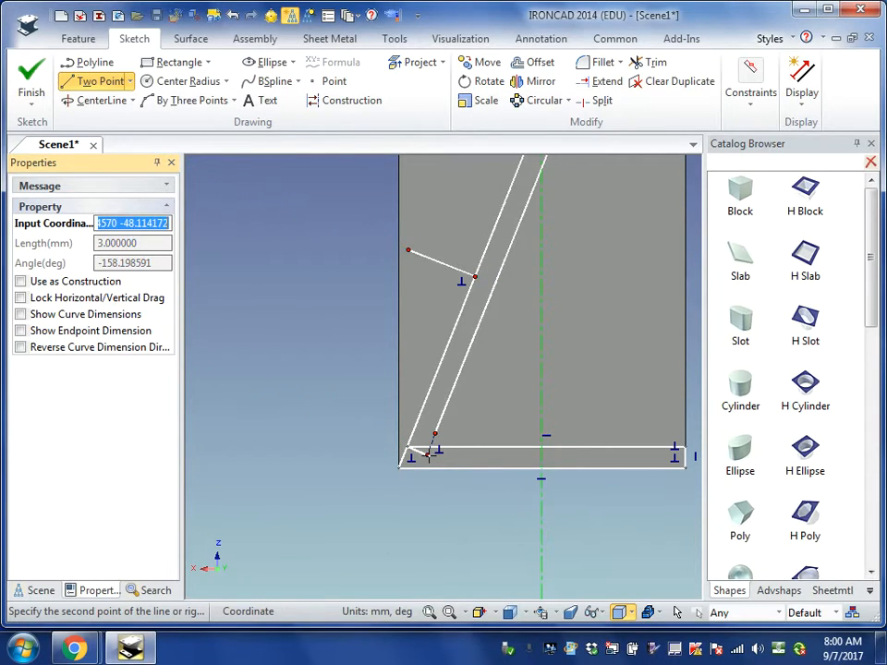
{"action": "left_click", "coordinate": [428, 455]}
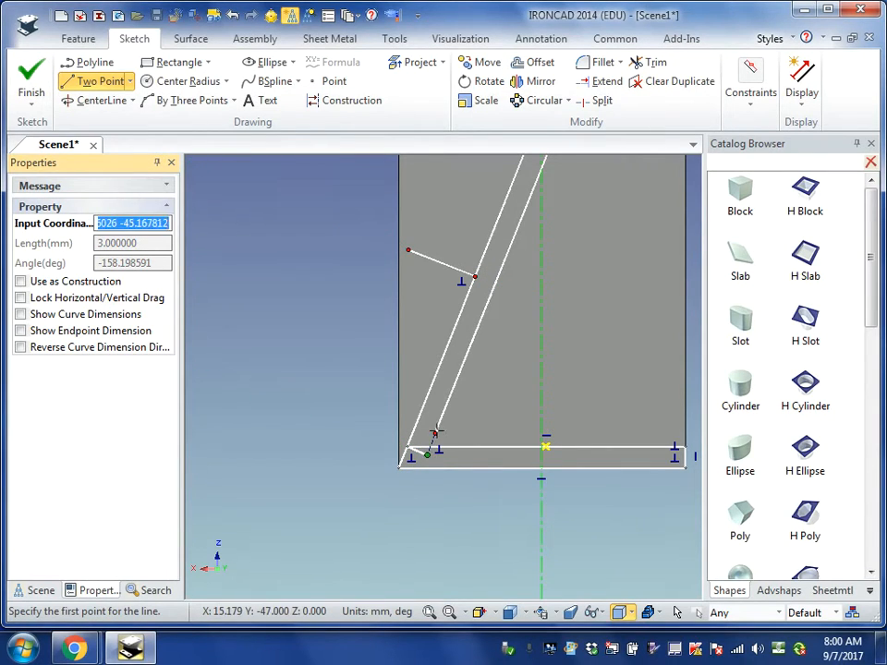
{"action": "key", "text": "Escape"}
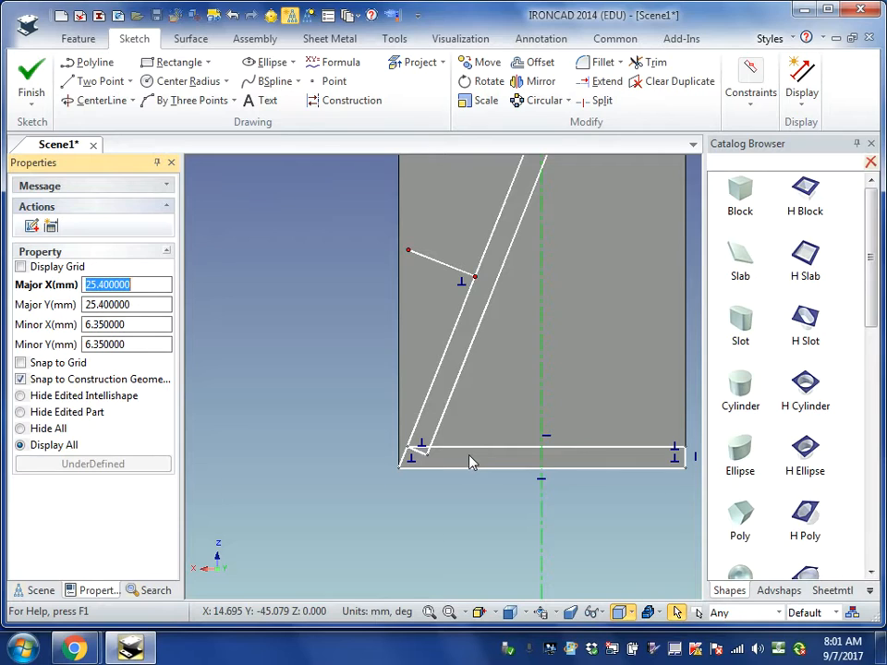
- Draw a 3 mm line parallel to the diagonal from the short side line's free end, and a 10 mm line from there back to the diagonal
{"action": "left_click", "coordinate": [409, 250]}
{"action": "left_click", "coordinate": [93, 81]}
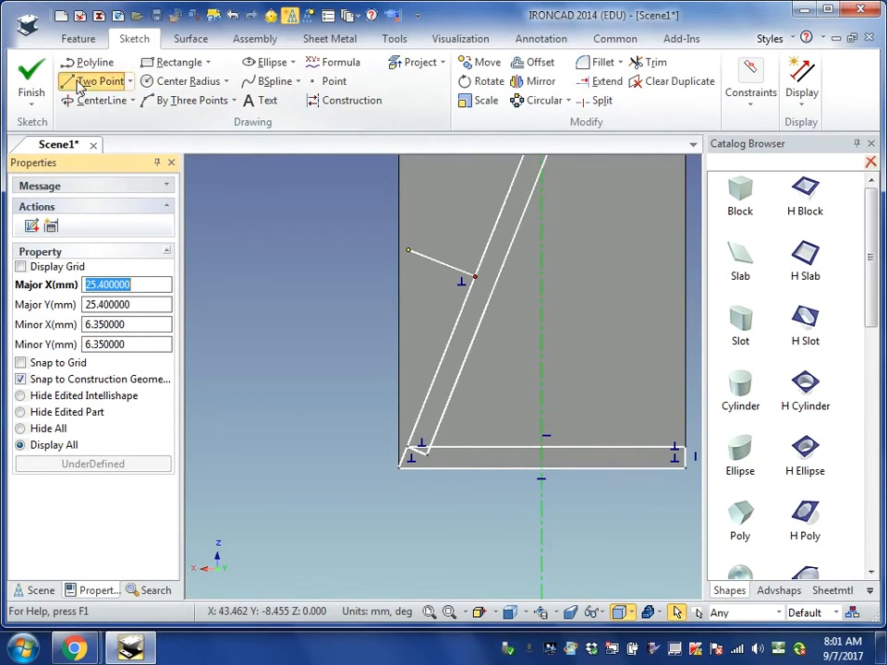
{"action": "left_click", "coordinate": [407, 250]}
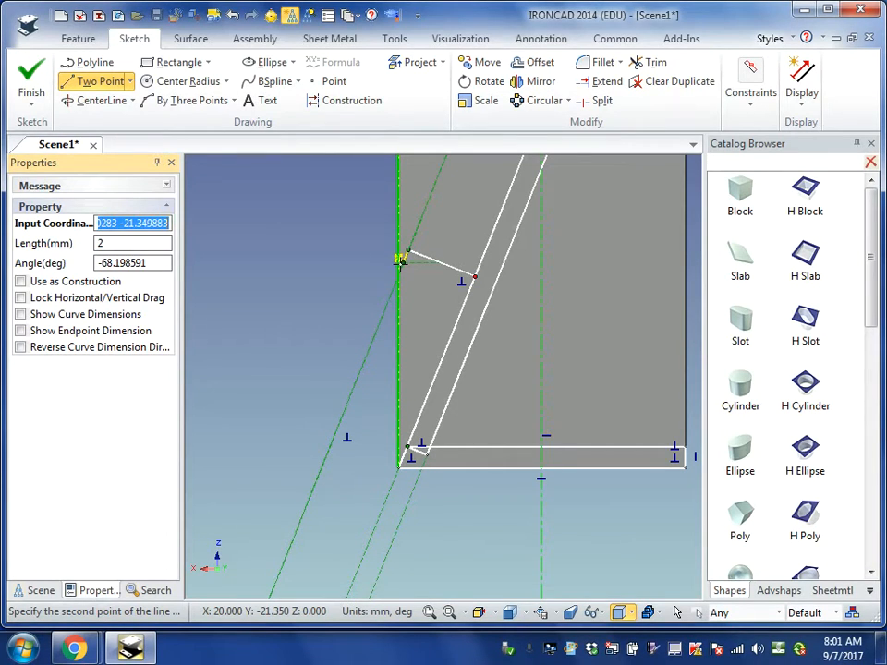
{"action": "key", "text": "Tab"}
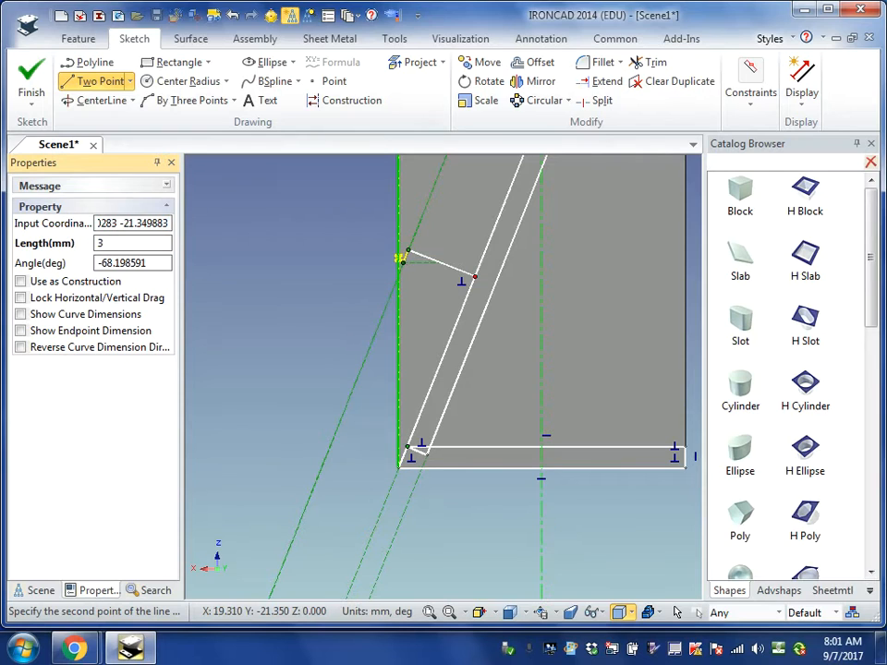
{"action": "key", "text": "Return"}
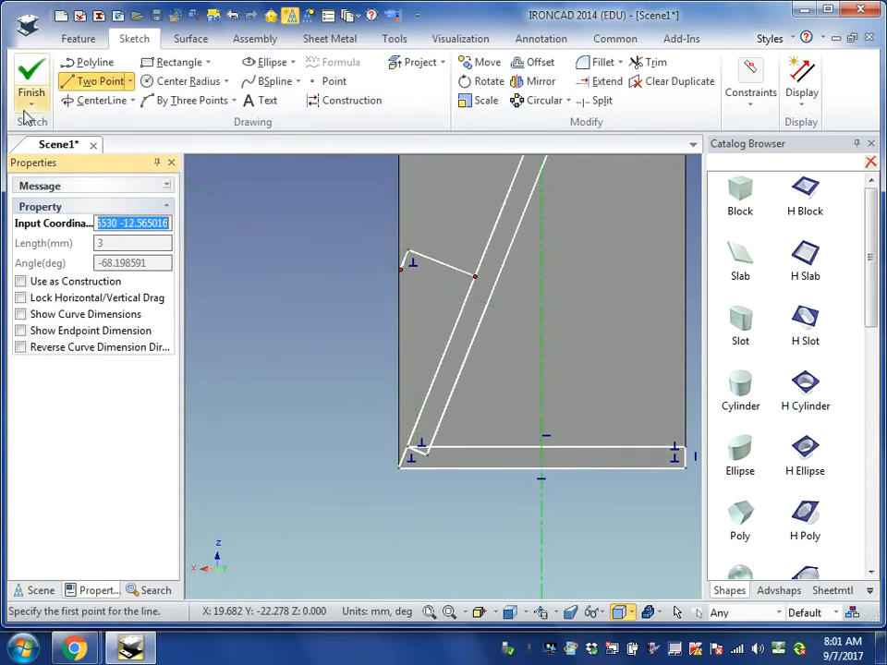
{"action": "left_click", "coordinate": [399, 268]}
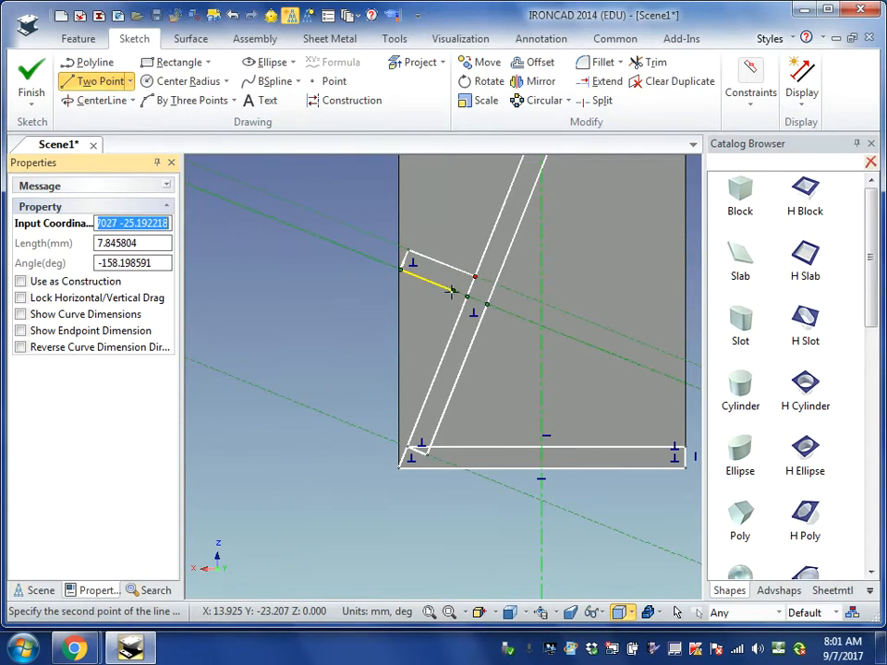
{"action": "left_click", "coordinate": [466, 296]}
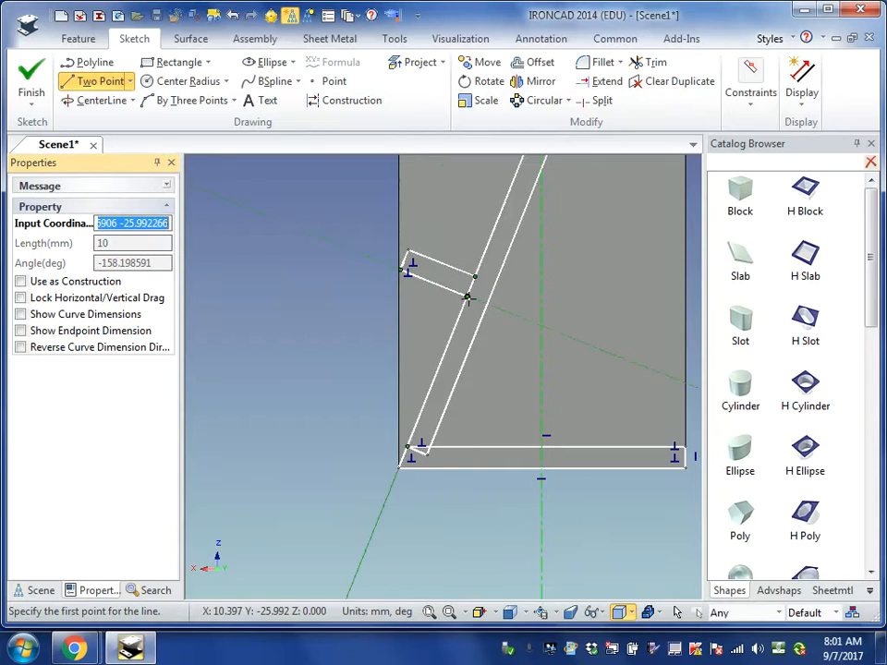
- Trim away the diagonal's segment between the two lines of the short side branch
{"action": "scroll", "coordinate": [528, 408], "scroll_direction": "down", "scroll_amount": 5}
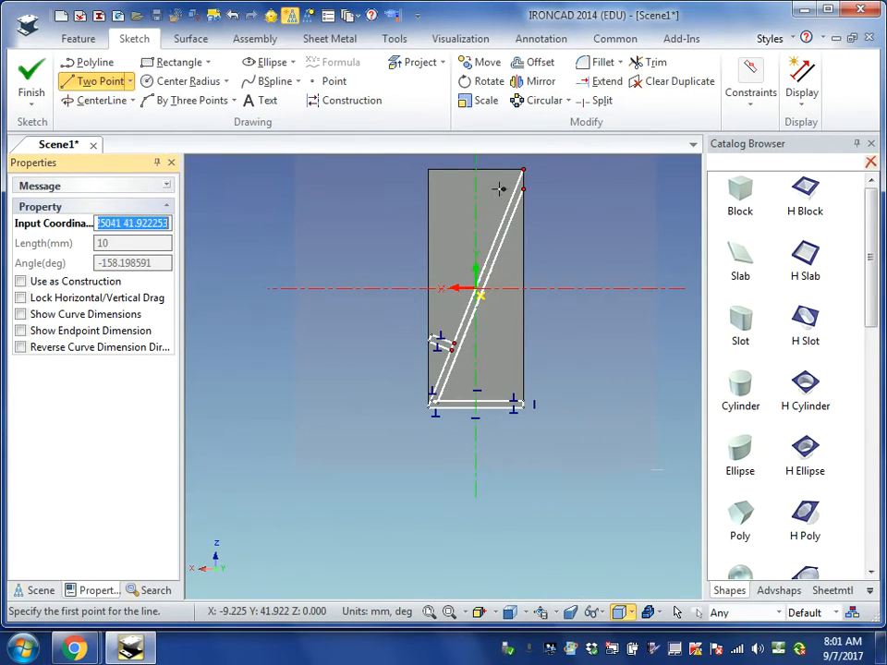
{"action": "scroll", "coordinate": [436, 199], "scroll_direction": "down", "scroll_amount": 1}
{"action": "scroll", "coordinate": [434, 203], "scroll_direction": "up", "scroll_amount": 3}
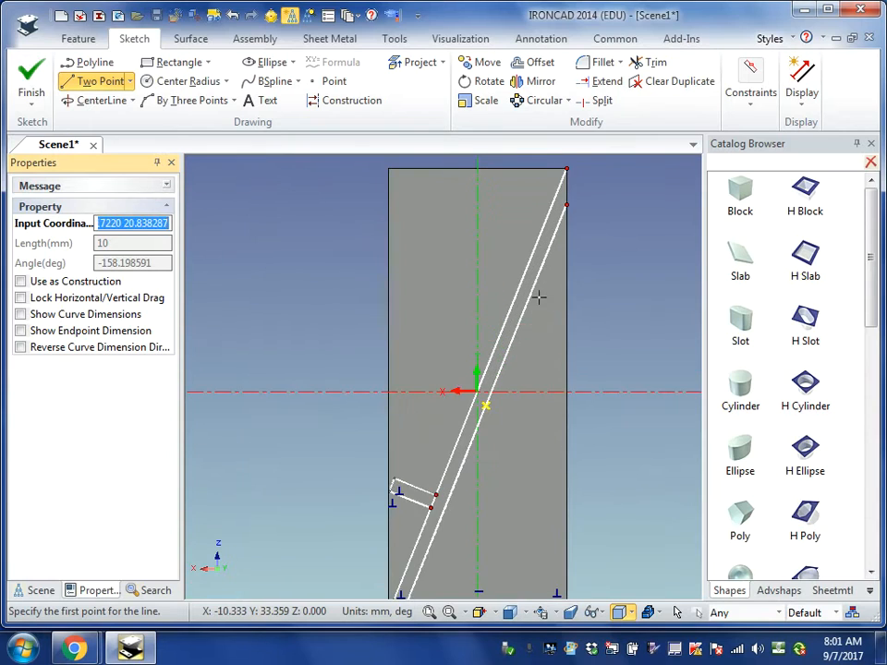
{"action": "scroll", "coordinate": [487, 372], "scroll_direction": "up", "scroll_amount": 1}
{"action": "scroll", "coordinate": [486, 372], "scroll_direction": "down", "scroll_amount": 3}
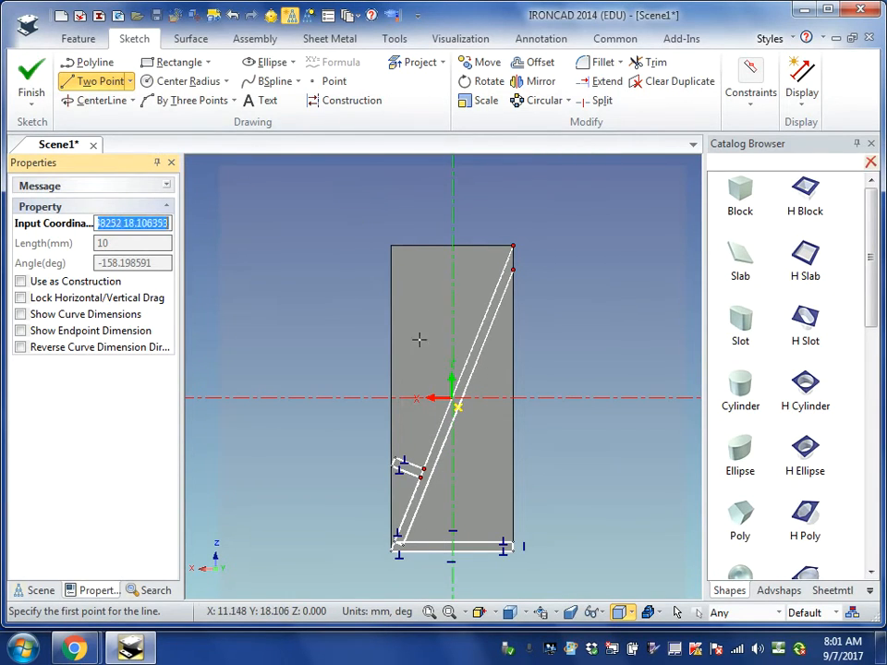
{"action": "scroll", "coordinate": [410, 552], "scroll_direction": "up", "scroll_amount": 2}
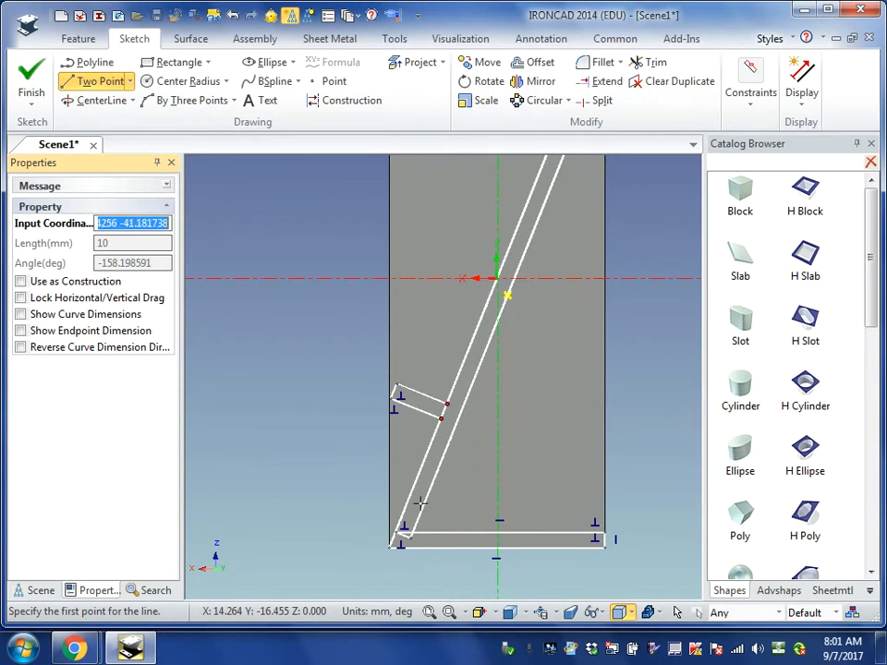
{"action": "scroll", "coordinate": [692, 87], "scroll_direction": "up", "scroll_amount": 1}
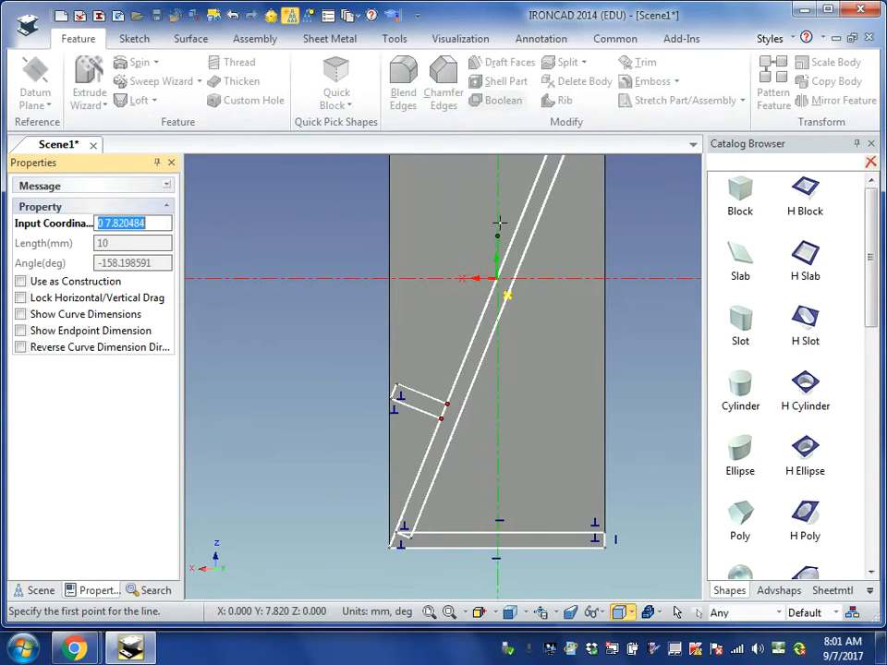
{"action": "left_click", "coordinate": [144, 43]}
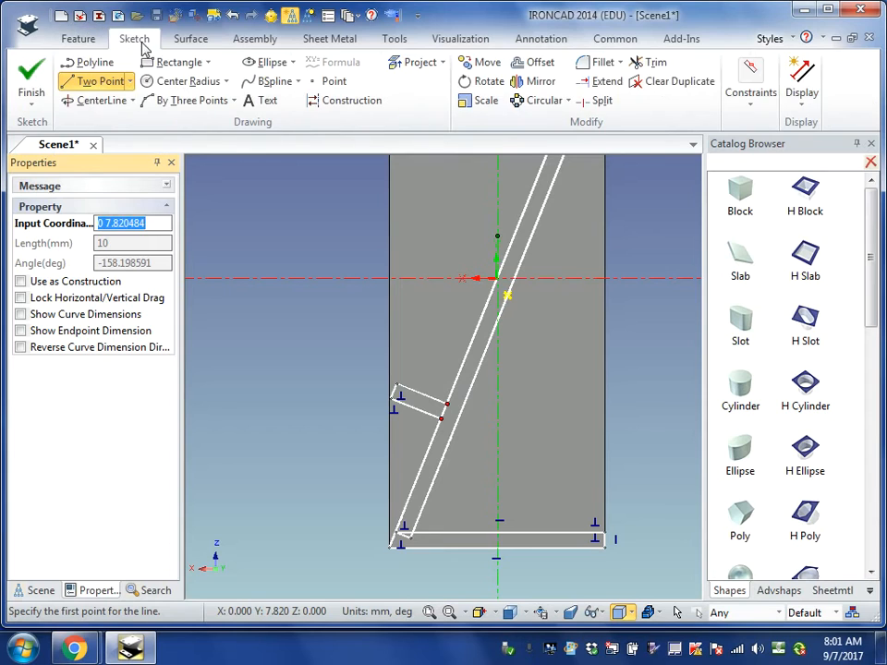
{"action": "left_click", "coordinate": [658, 65]}
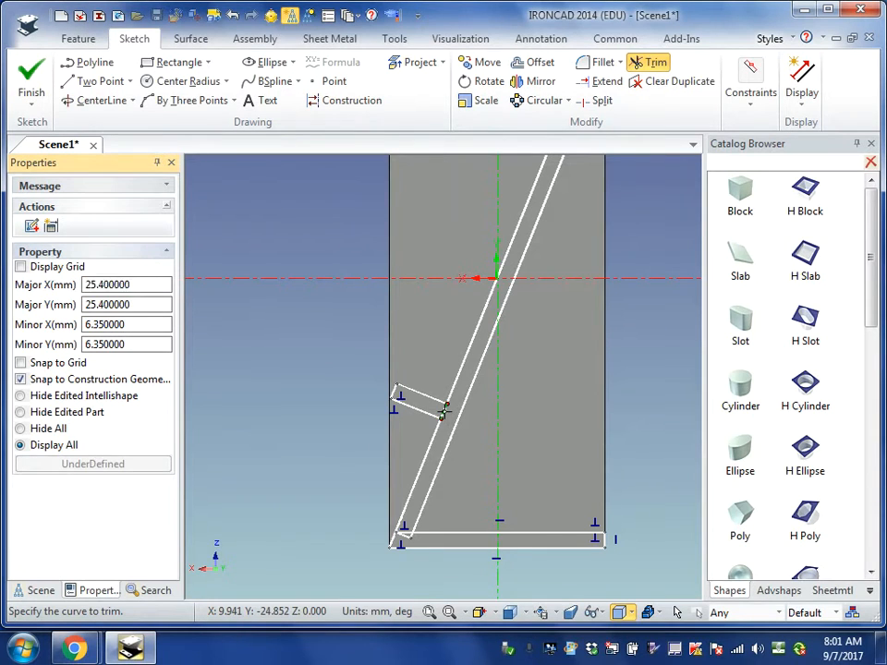
{"action": "left_click", "coordinate": [442, 412]}
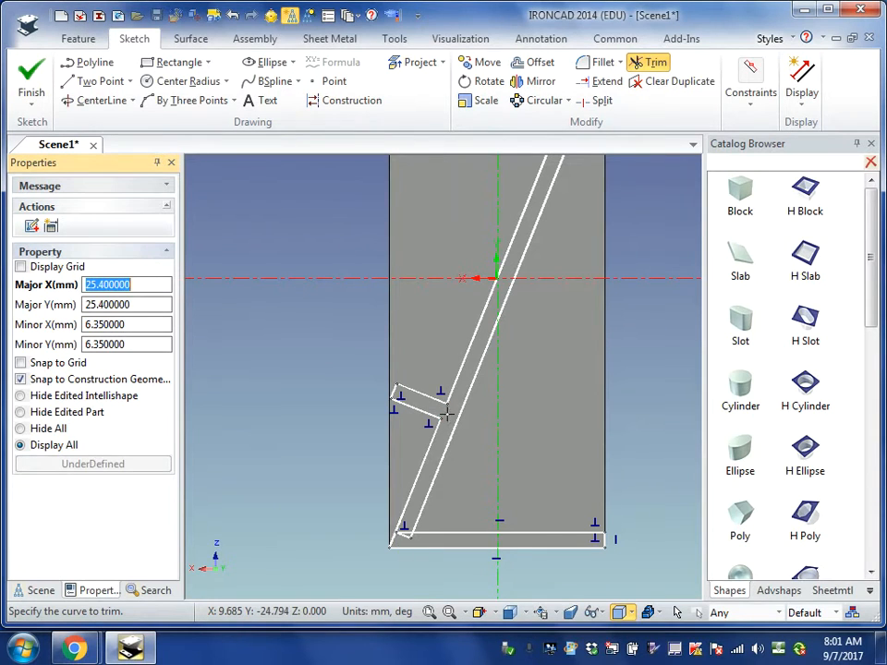
- Trim the leftover segments near the lower-left corner so the parallel and horizontal lines meet in a clean inner corner
{"action": "left_click", "coordinate": [404, 533]}
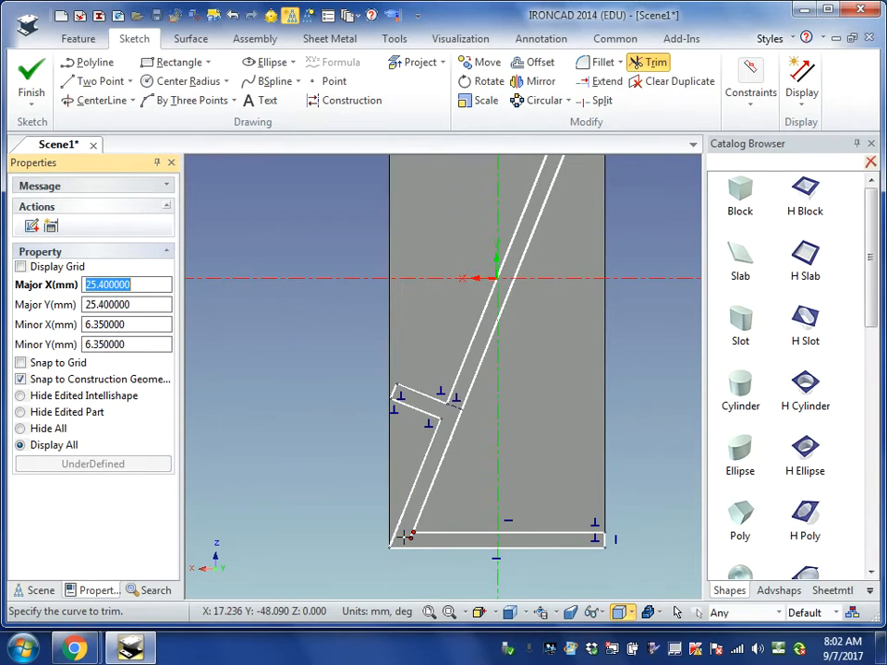
{"action": "scroll", "coordinate": [403, 534], "scroll_direction": "up", "scroll_amount": 3}
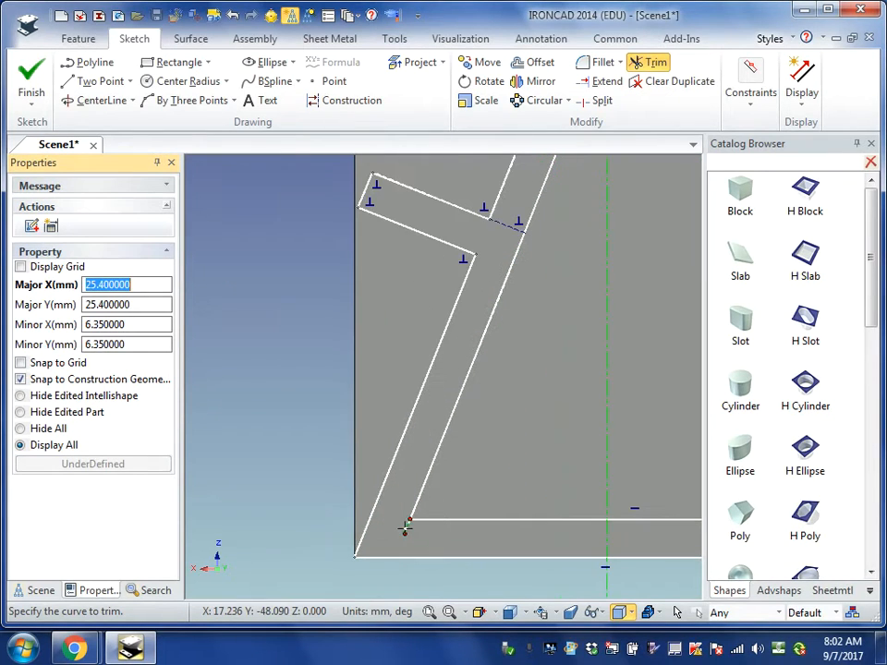
{"action": "scroll", "coordinate": [405, 526], "scroll_direction": "down", "scroll_amount": 5}
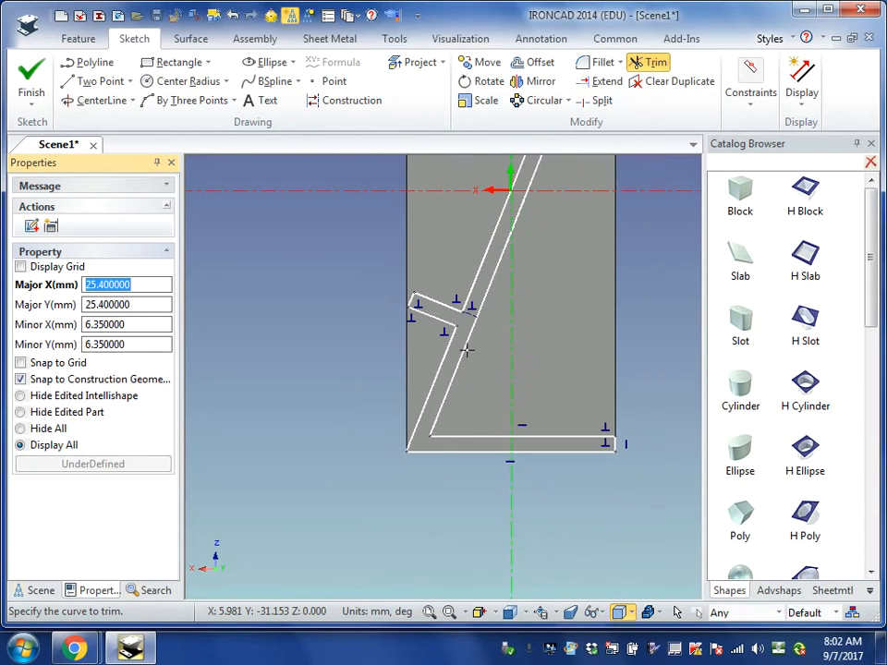
{"action": "scroll", "coordinate": [464, 345], "scroll_direction": "down", "scroll_amount": 3}
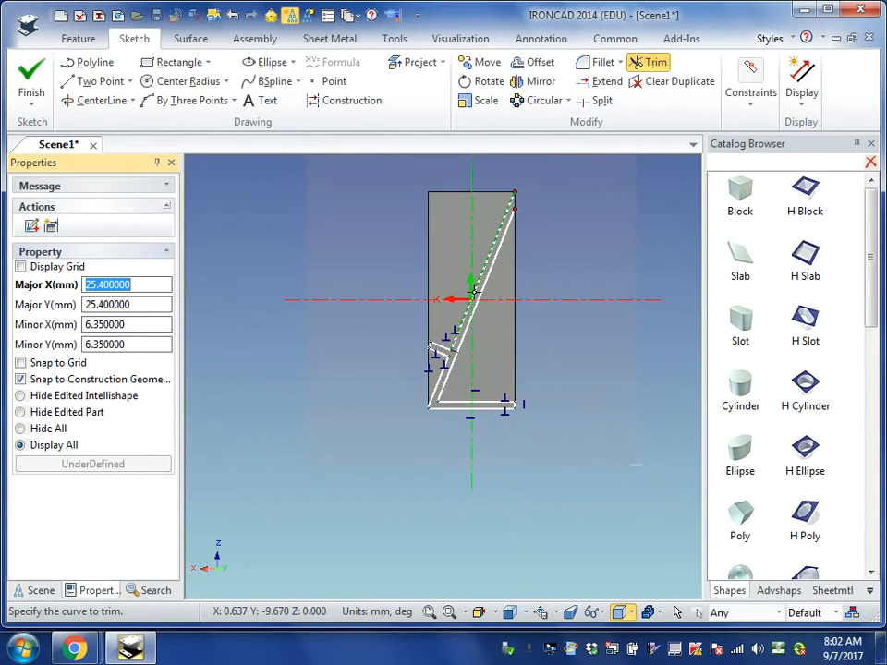
{"action": "scroll", "coordinate": [475, 295], "scroll_direction": "up", "scroll_amount": 3}
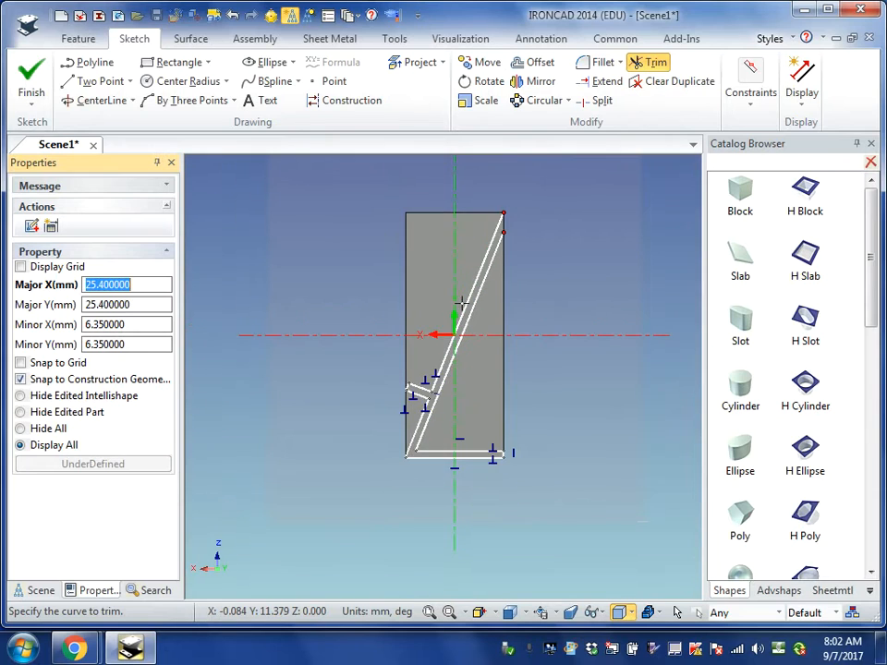
- Close the open upper end of the diagonal strip with a vertical line from (-20, 50) to the parallel line's end
{"action": "scroll", "coordinate": [457, 307], "scroll_direction": "up", "scroll_amount": 2}
{"action": "scroll", "coordinate": [458, 303], "scroll_direction": "down", "scroll_amount": 1}
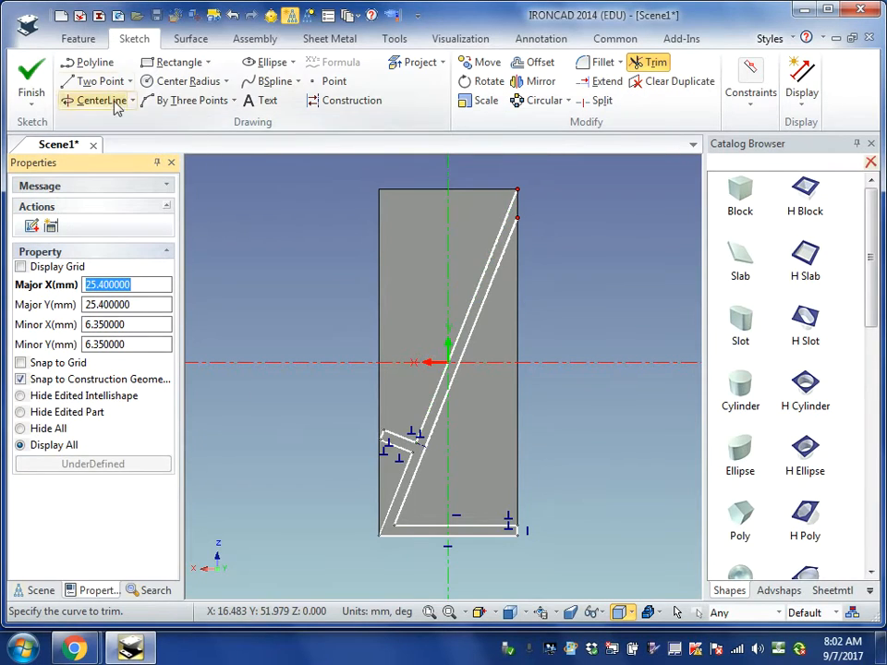
{"action": "left_click", "coordinate": [92, 82]}
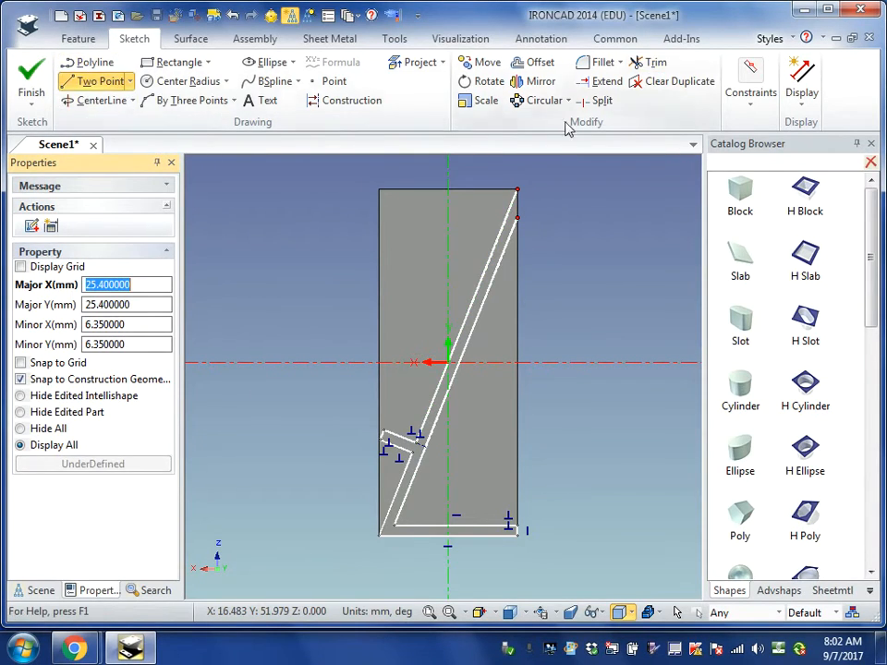
{"action": "left_click", "coordinate": [517, 189]}
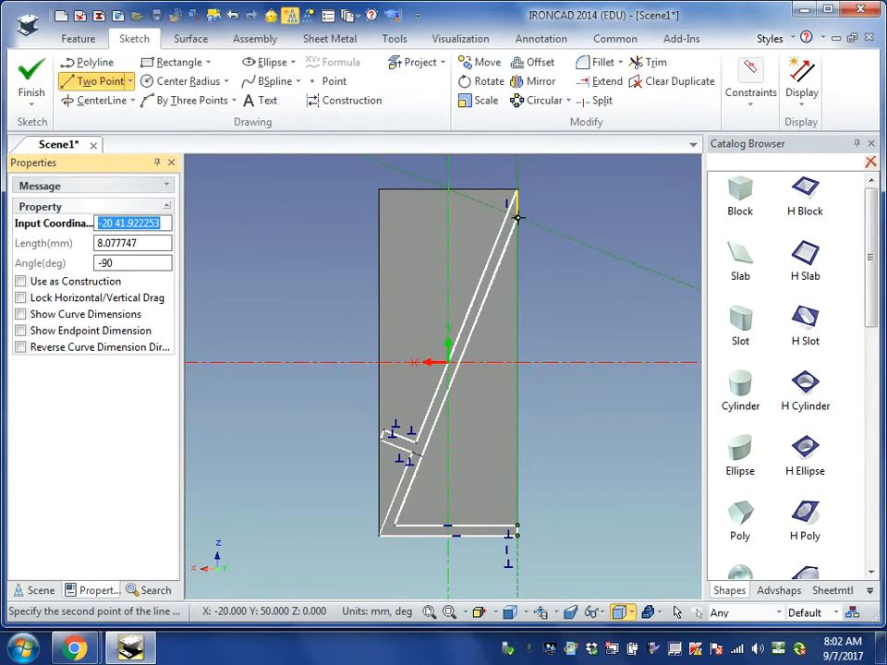
{"action": "left_click", "coordinate": [517, 218]}
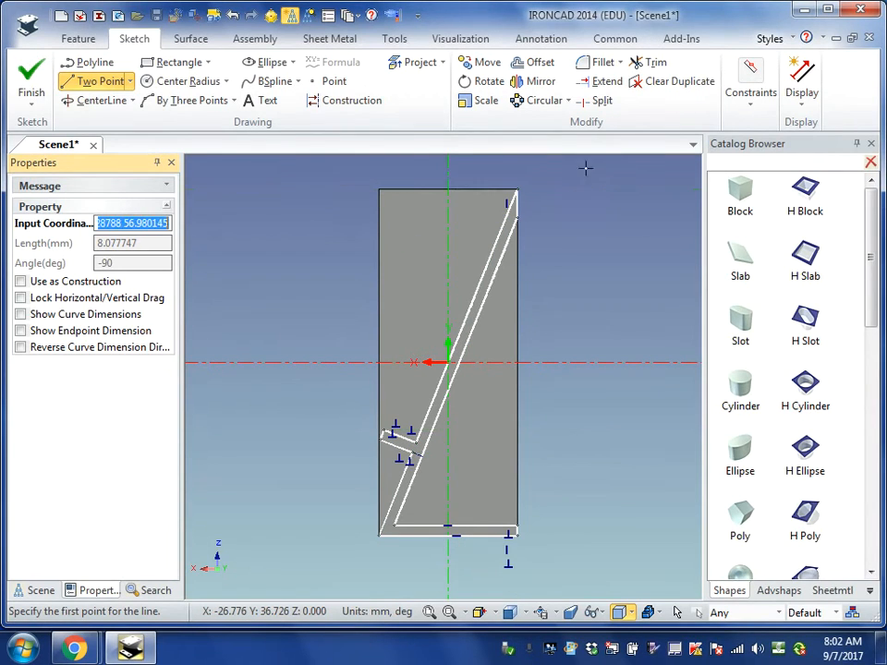
- Fillet the lower corner at the free end of the short side branch with a radius of about 3 mm
{"action": "left_click", "coordinate": [588, 69]}
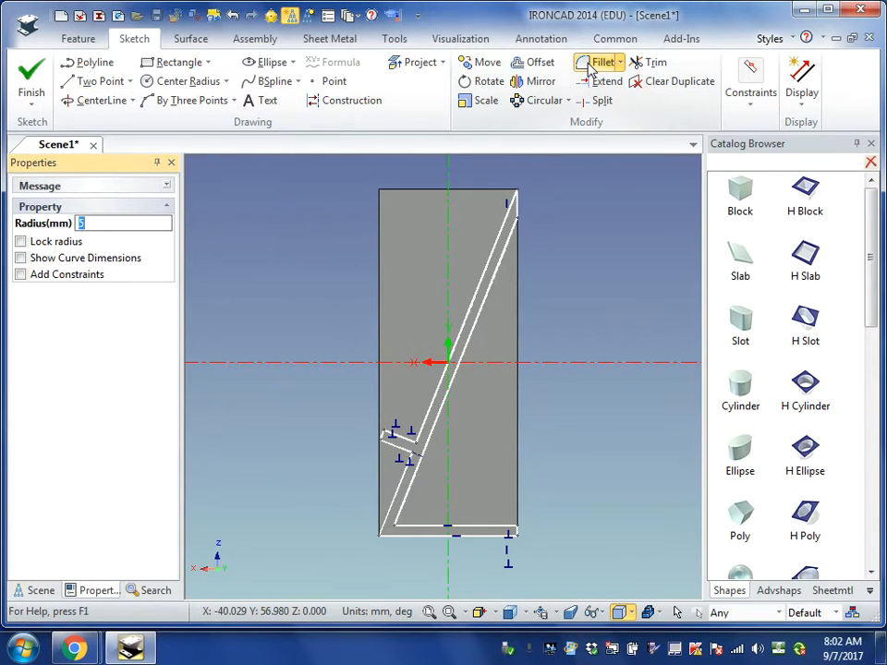
{"action": "scroll", "coordinate": [336, 440], "scroll_direction": "up", "scroll_amount": 4}
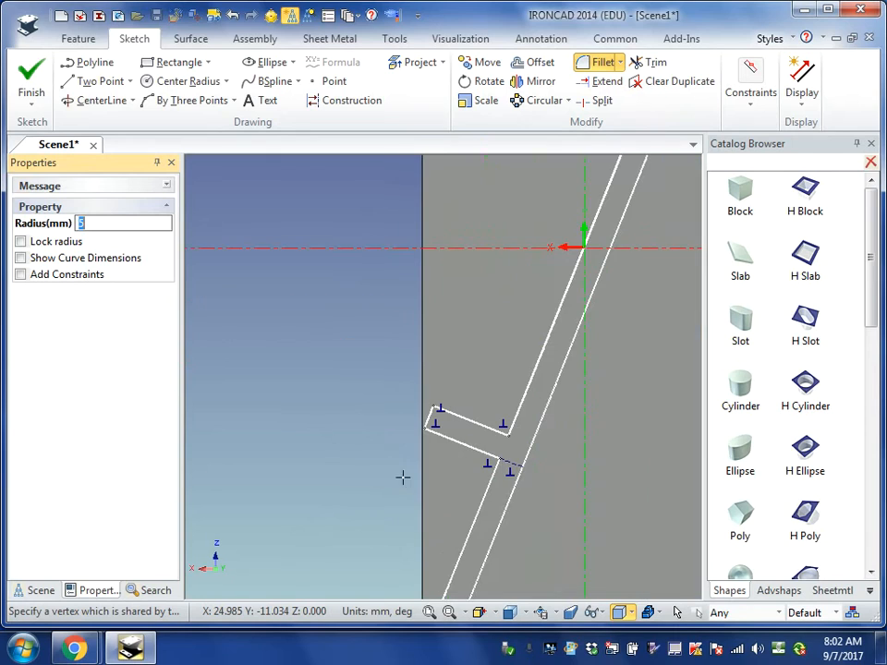
{"action": "left_click", "coordinate": [424, 427]}
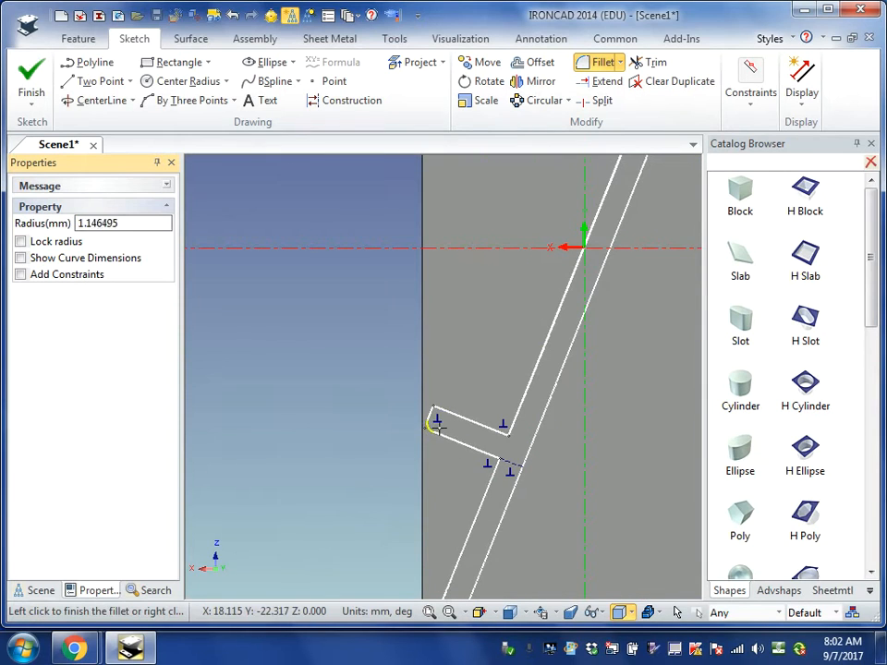
{"action": "key", "text": "Tab"}
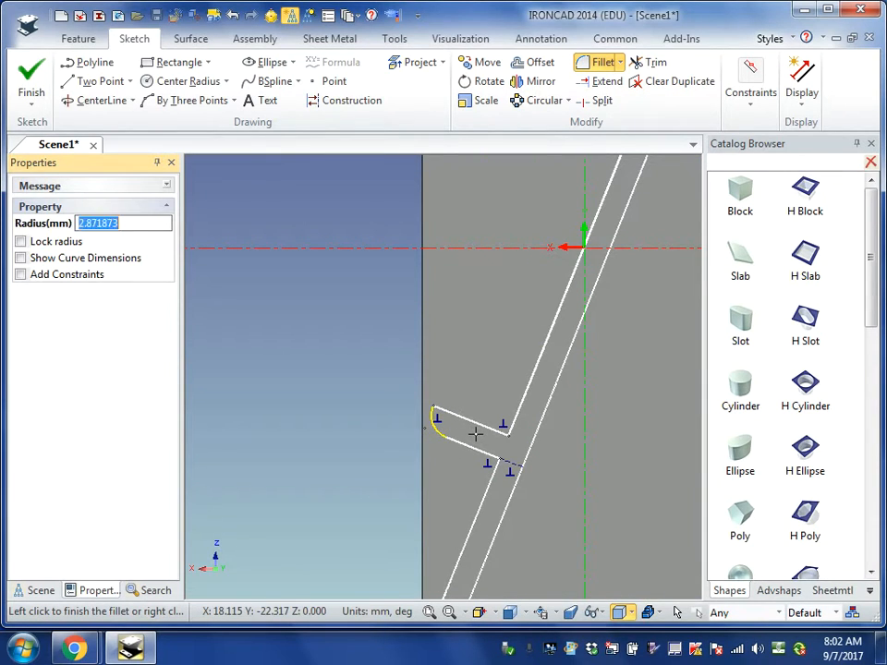
{"action": "type", "text": "3"}
{"action": "key", "text": "Return"}
{"action": "scroll", "coordinate": [546, 486], "scroll_direction": "down", "scroll_amount": 2}
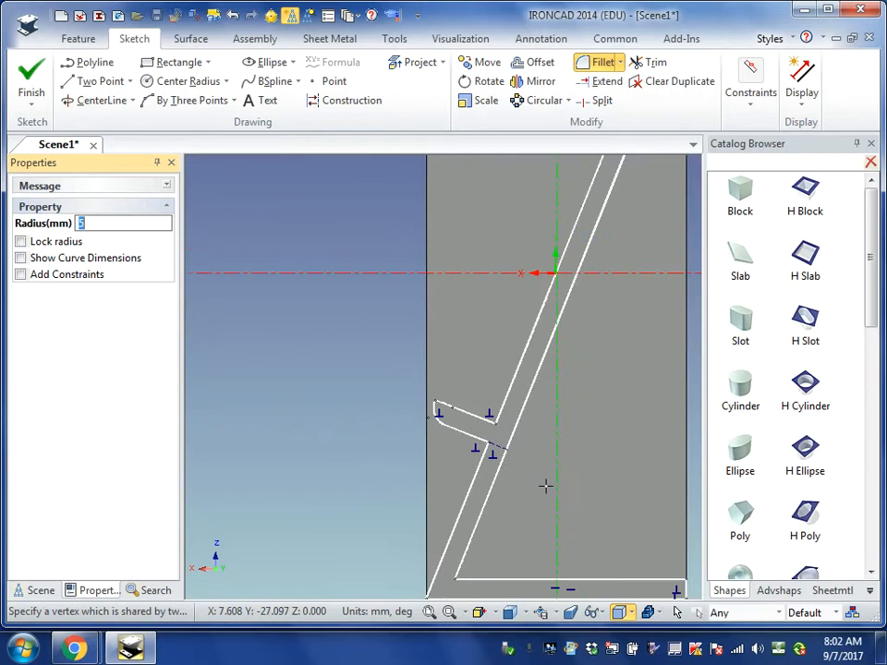
- Fillet the base's inner corner with a radius of about 7.5 mm and the upper corner of its free end with about 3 mm
{"action": "scroll", "coordinate": [544, 485], "scroll_direction": "down", "scroll_amount": 1}
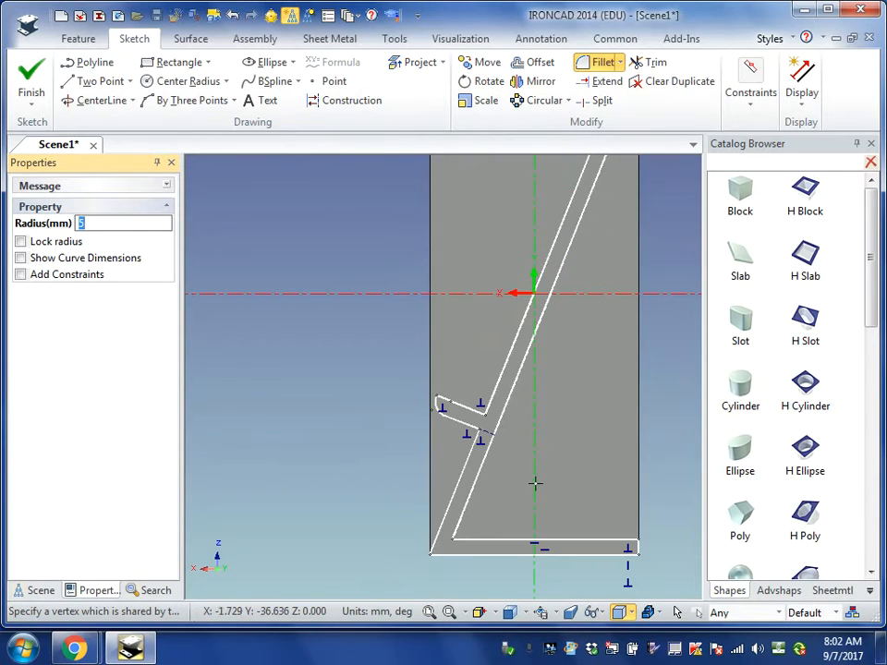
{"action": "left_click", "coordinate": [452, 538]}
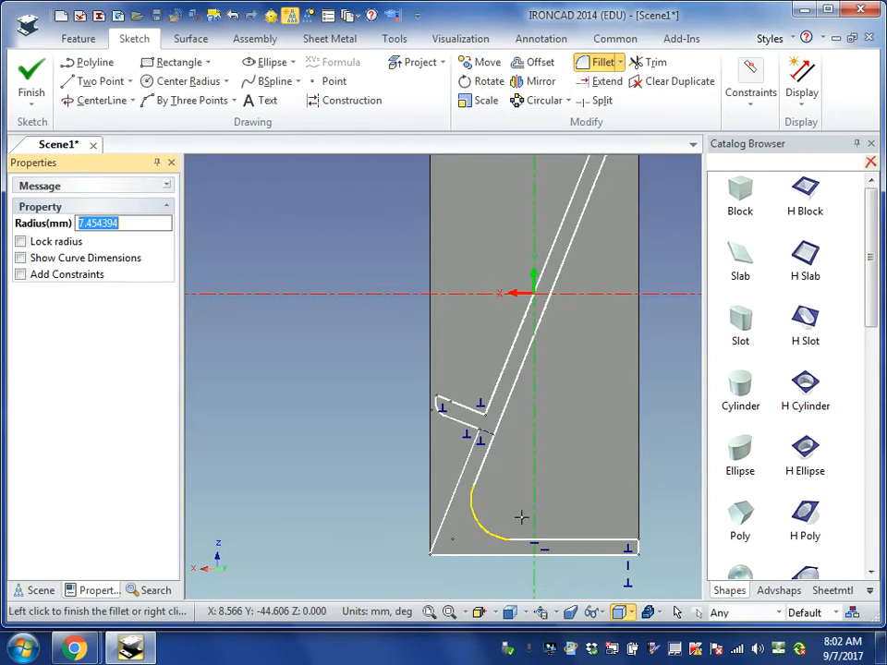
{"action": "type", "text": "5"}
{"action": "key", "text": "Return"}
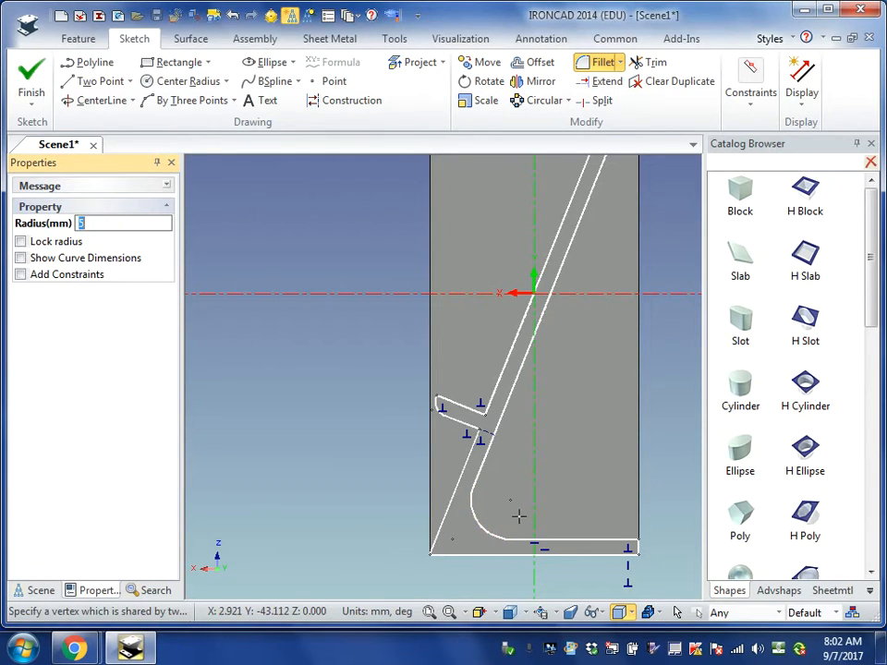
{"action": "left_click", "coordinate": [637, 539]}
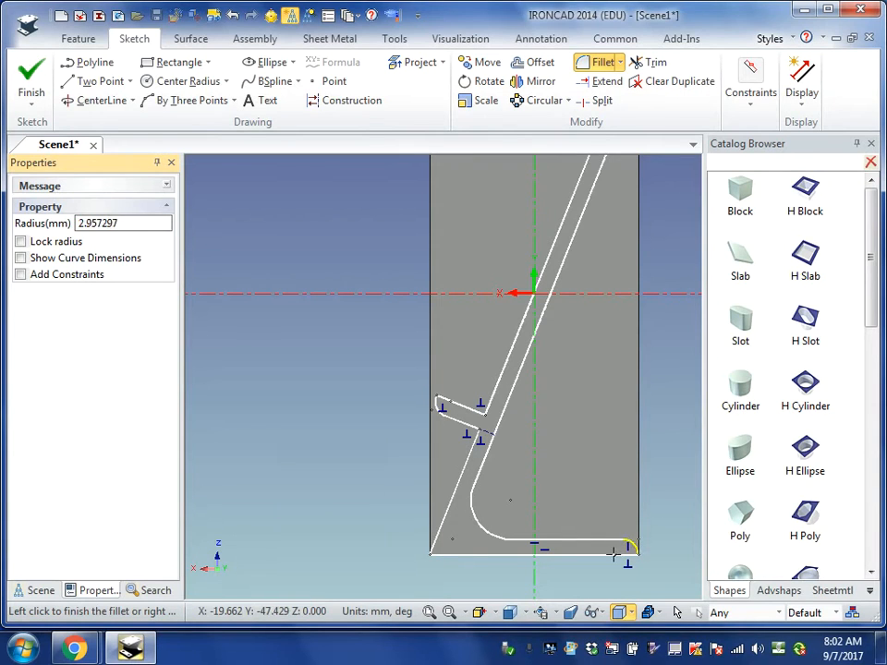
{"action": "type", "text": "5"}
{"action": "key", "text": "Return"}
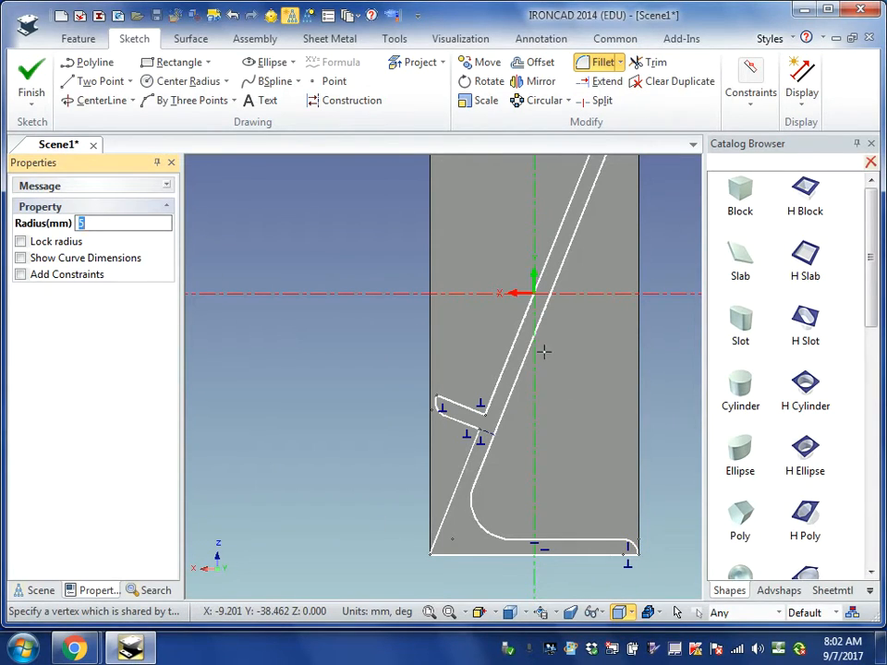
- Trim away the horizontal line along the block's lower edge from the profile
{"action": "scroll", "coordinate": [571, 372], "scroll_direction": "down", "scroll_amount": 2}
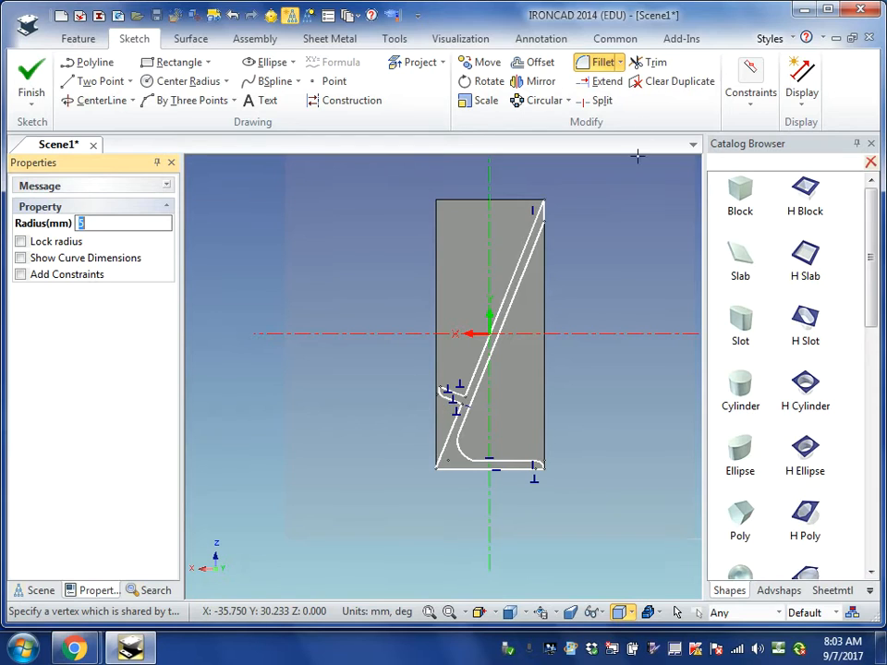
{"action": "left_click", "coordinate": [653, 61]}
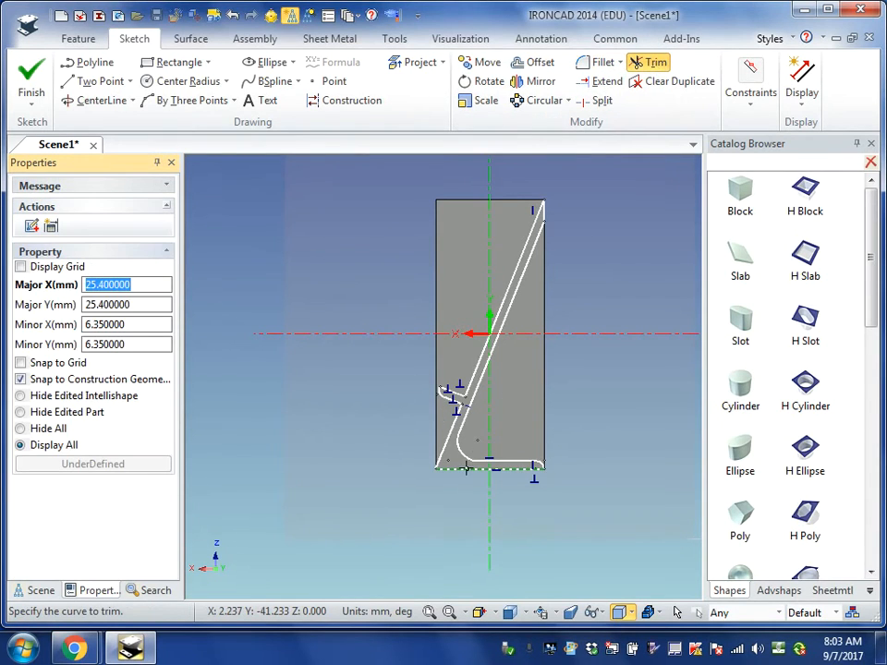
{"action": "left_click", "coordinate": [466, 469]}
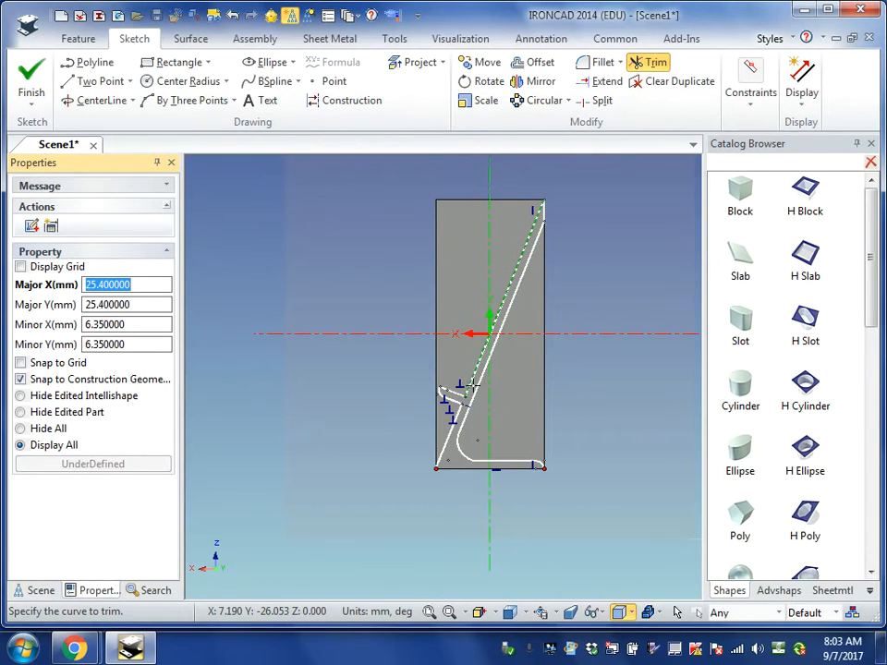
- Draw a polyline from (20, -50) around the outside of the block to (-20, -50), starting about 16 mm outward, and finish the sketch to cut the block
{"action": "scroll", "coordinate": [465, 401], "scroll_direction": "up", "scroll_amount": 4}
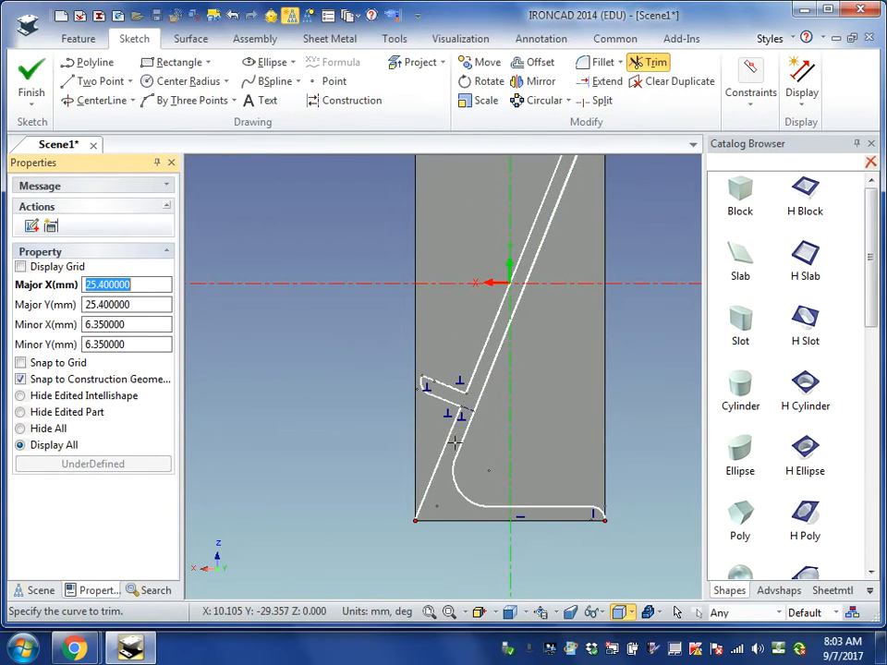
{"action": "scroll", "coordinate": [449, 517], "scroll_direction": "down", "scroll_amount": 3}
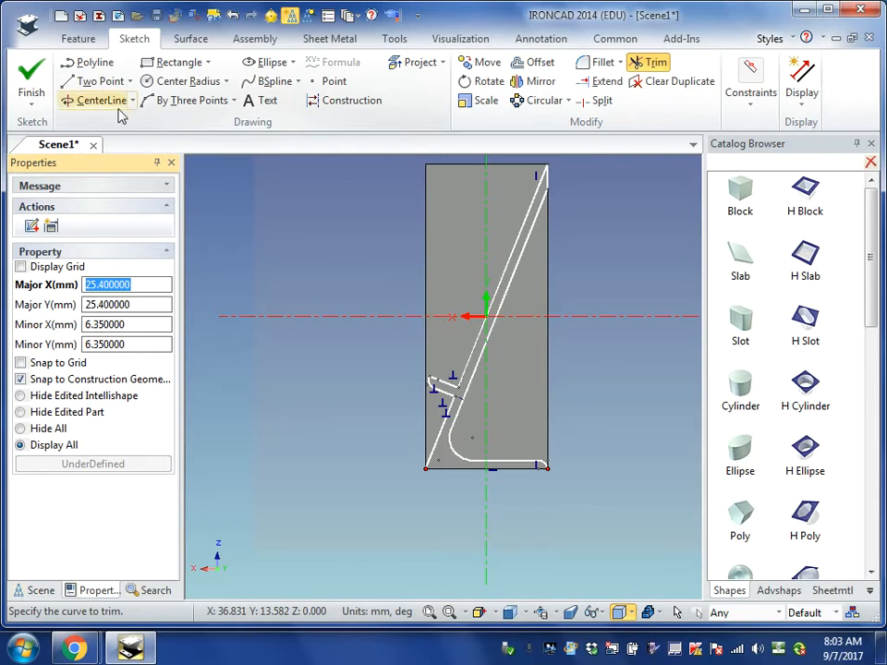
{"action": "left_click", "coordinate": [88, 62]}
{"action": "type", "text": "20 -50"}
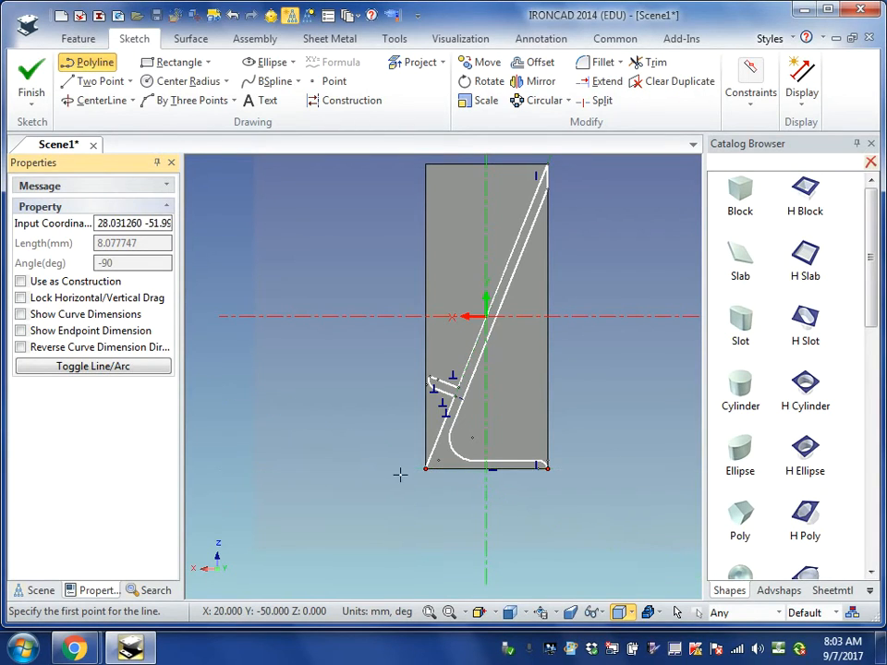
{"action": "left_click", "coordinate": [425, 468]}
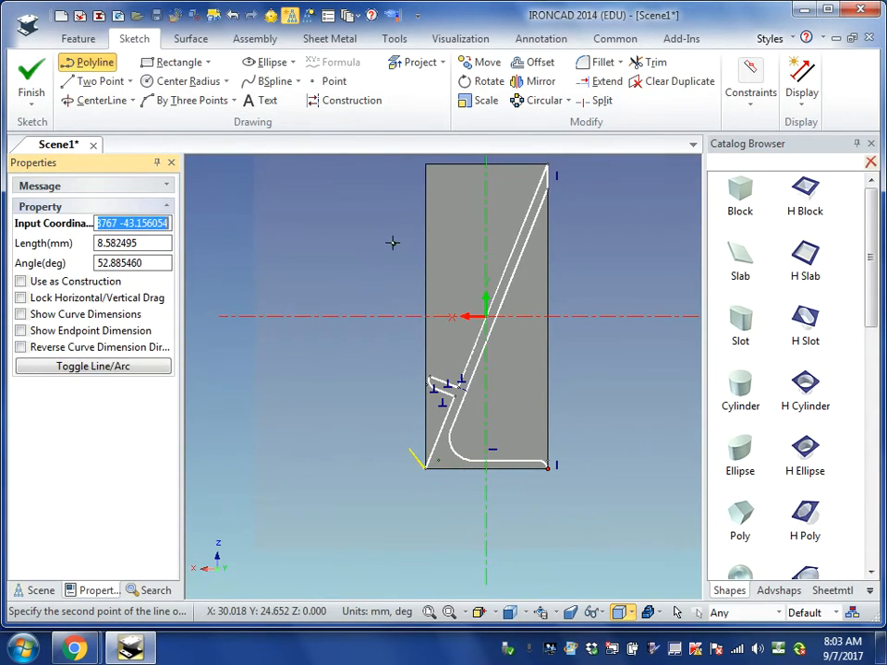
{"action": "left_click", "coordinate": [376, 465]}
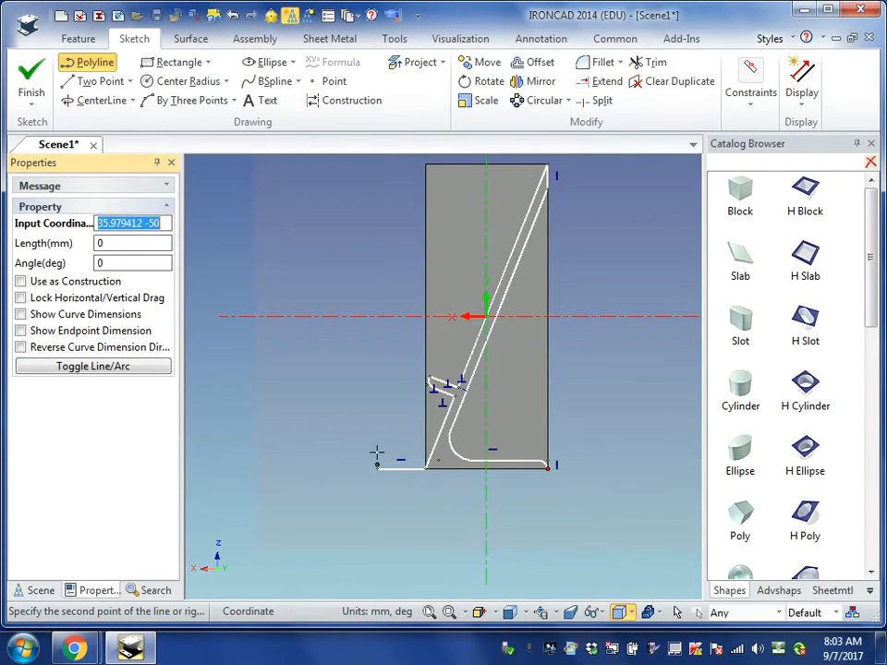
{"action": "left_click", "coordinate": [377, 158]}
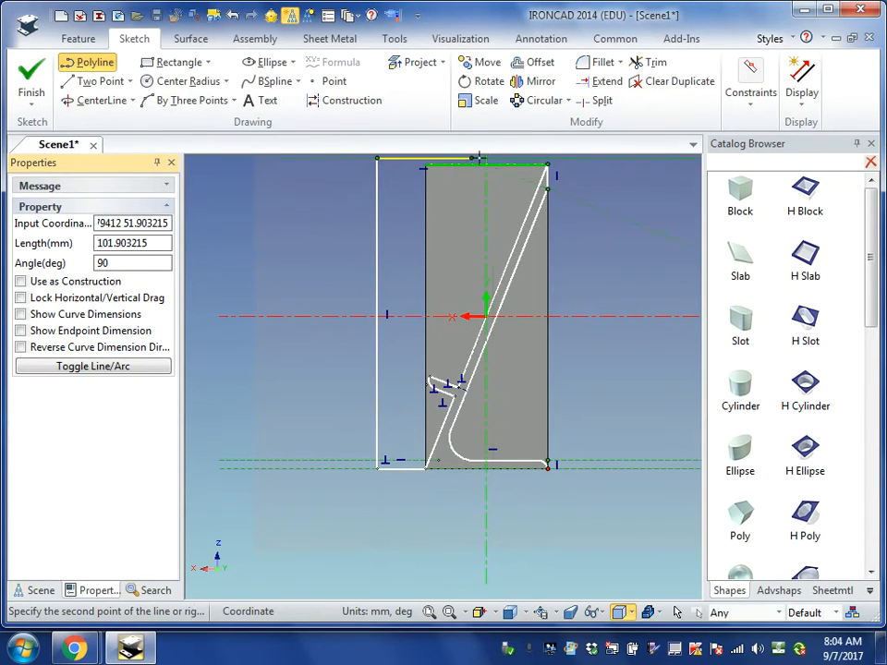
{"action": "left_click", "coordinate": [578, 158]}
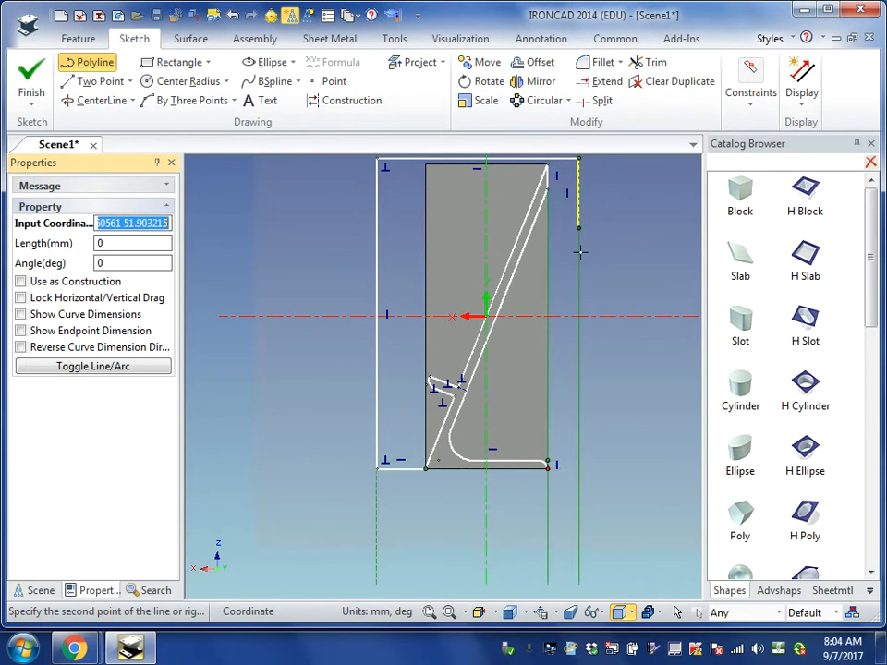
{"action": "left_click", "coordinate": [576, 490]}
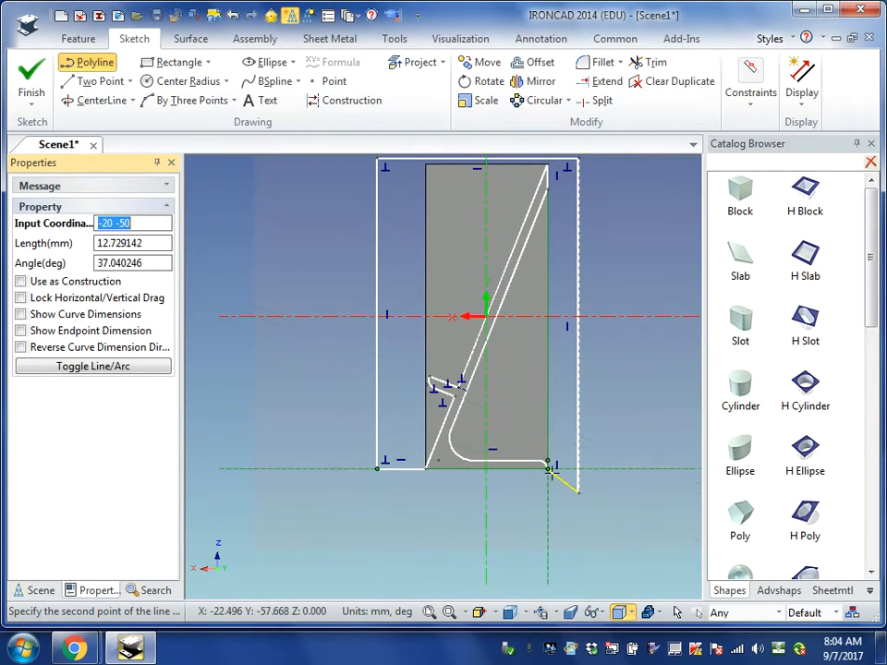
{"action": "left_click", "coordinate": [548, 468]}
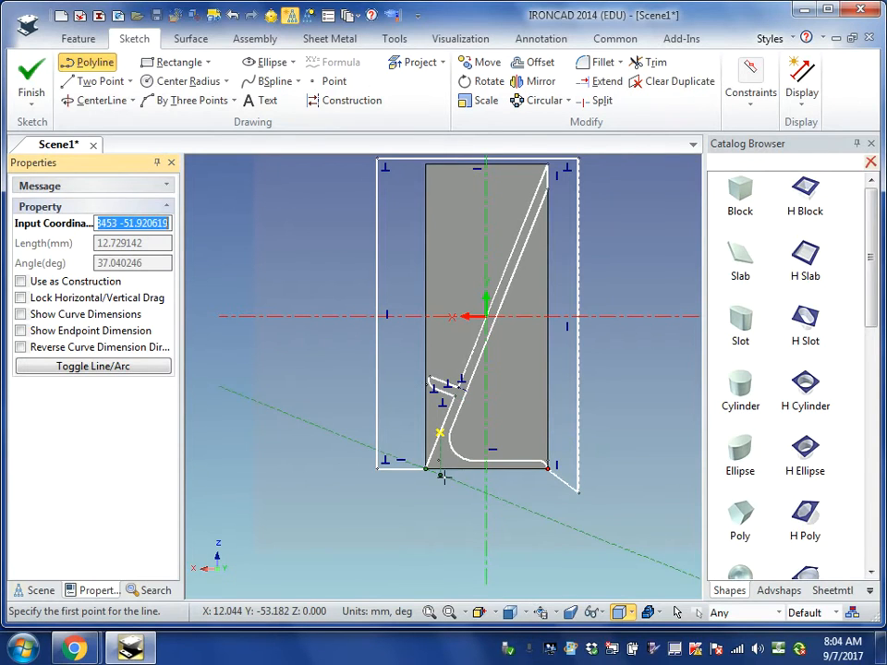
{"action": "left_click", "coordinate": [31, 83]}
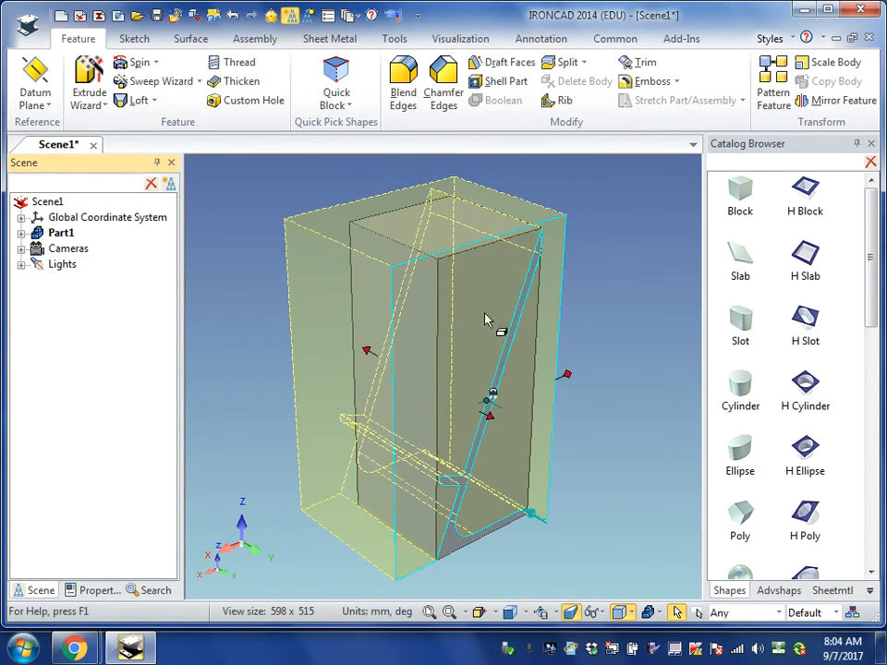
{"action": "left_click", "coordinate": [632, 340]}
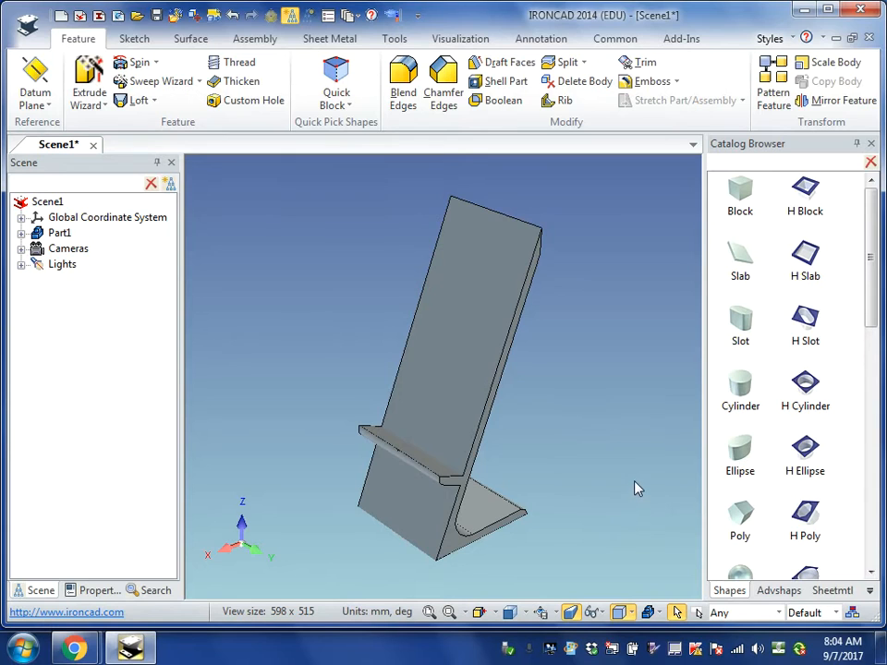
- Inspect the cut part's shape by orbiting it and viewing it from the bottom, left and front
{"action": "middle_click_drag", "start_coordinate": [634, 488], "coordinate": [544, 507]}
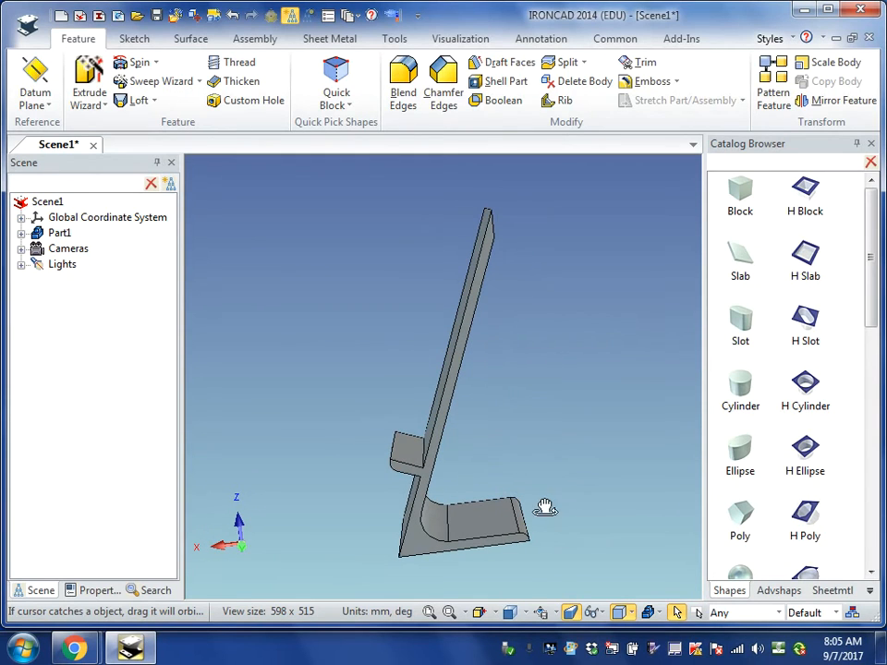
{"action": "left_click", "coordinate": [525, 613]}
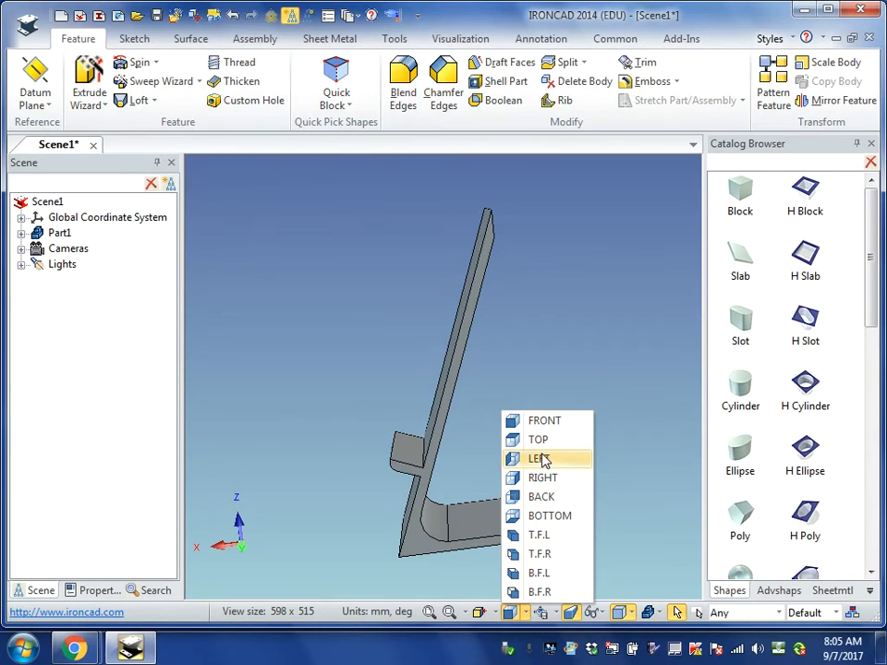
{"action": "left_click", "coordinate": [536, 517]}
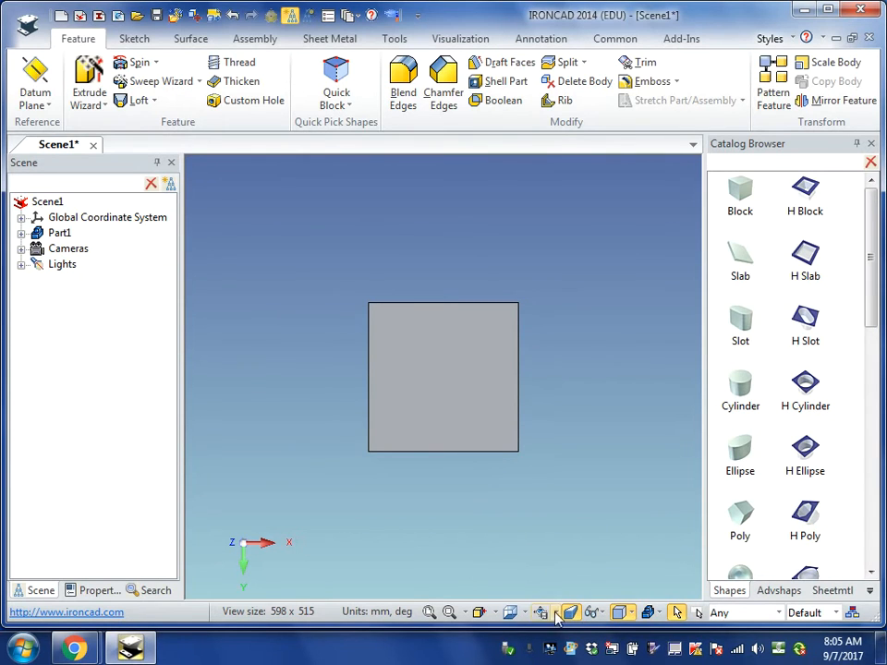
{"action": "left_click", "coordinate": [524, 612]}
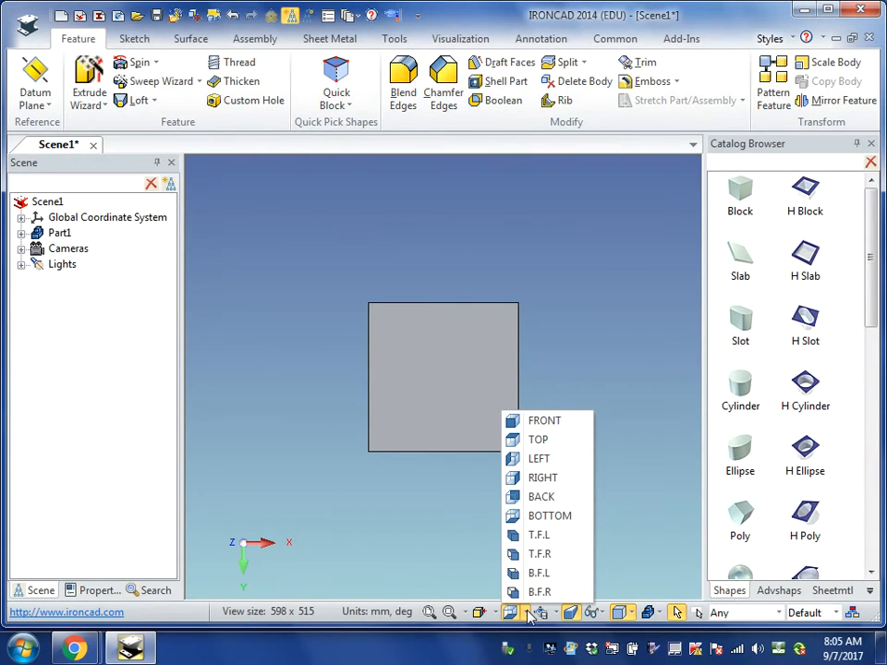
{"action": "left_click", "coordinate": [538, 459]}
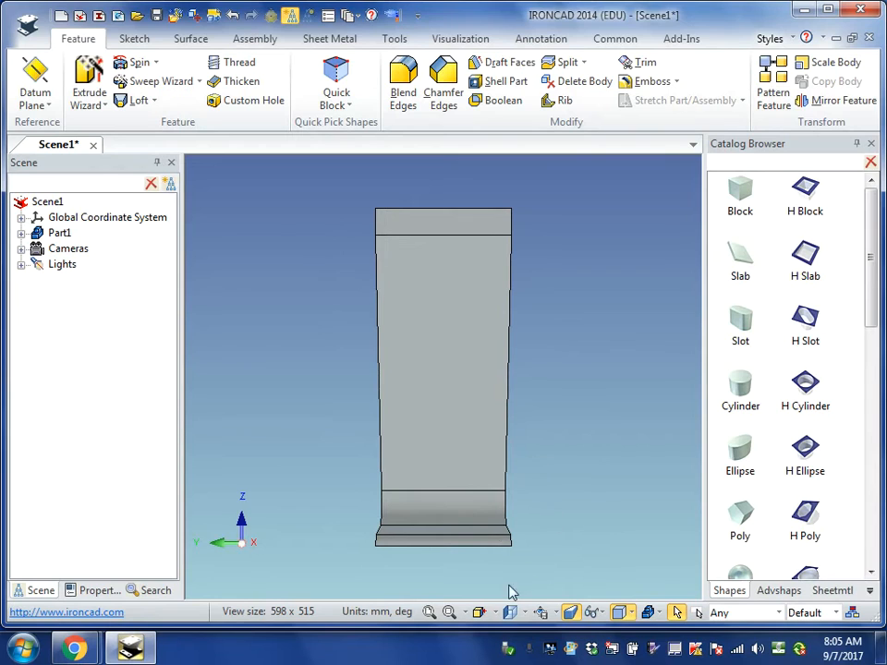
{"action": "left_click", "coordinate": [526, 614]}
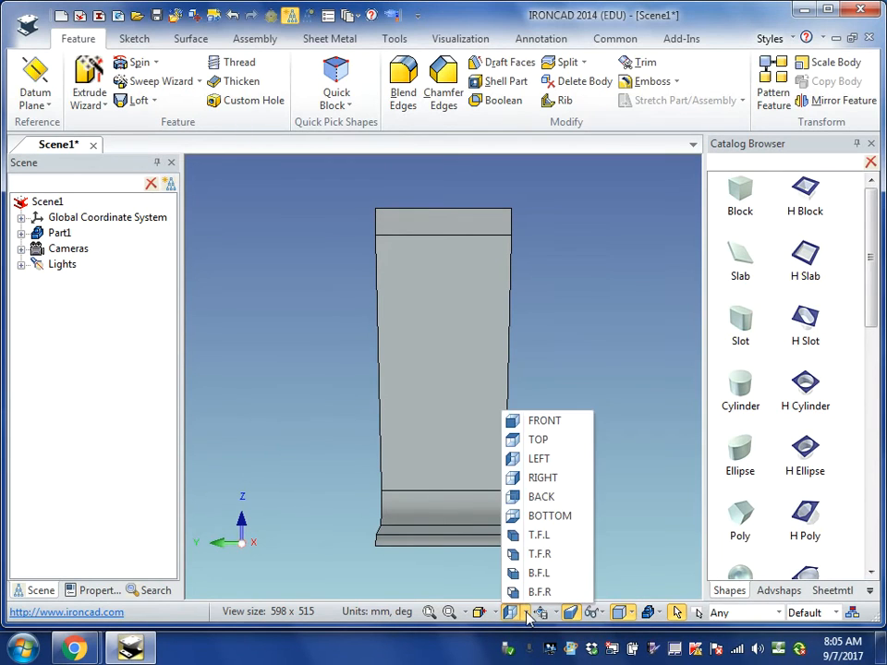
{"action": "left_click", "coordinate": [543, 426]}
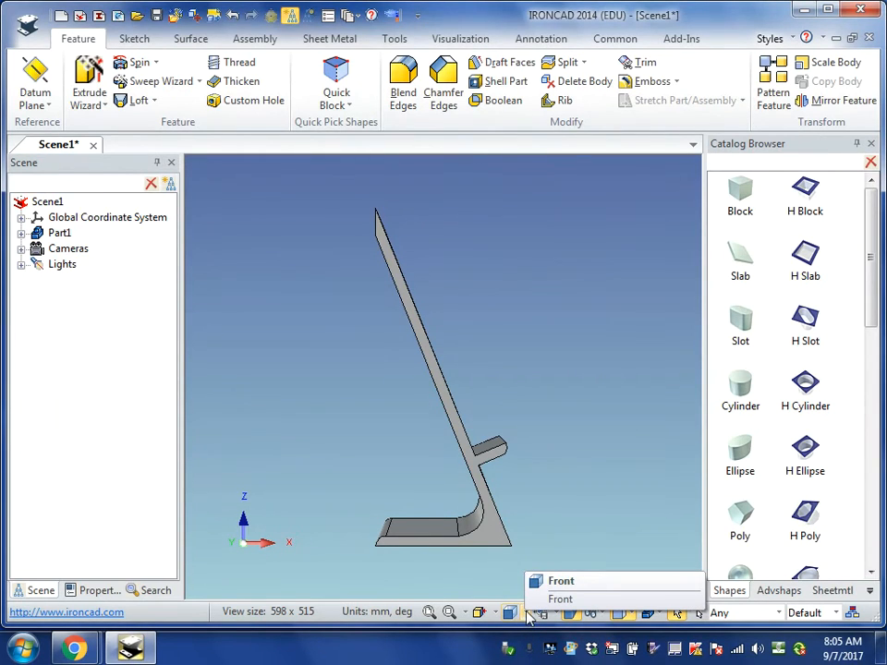
- View the stand from the back, orbit it to show the ledge side, and expand Part1's feature list
{"action": "left_click", "coordinate": [524, 613]}
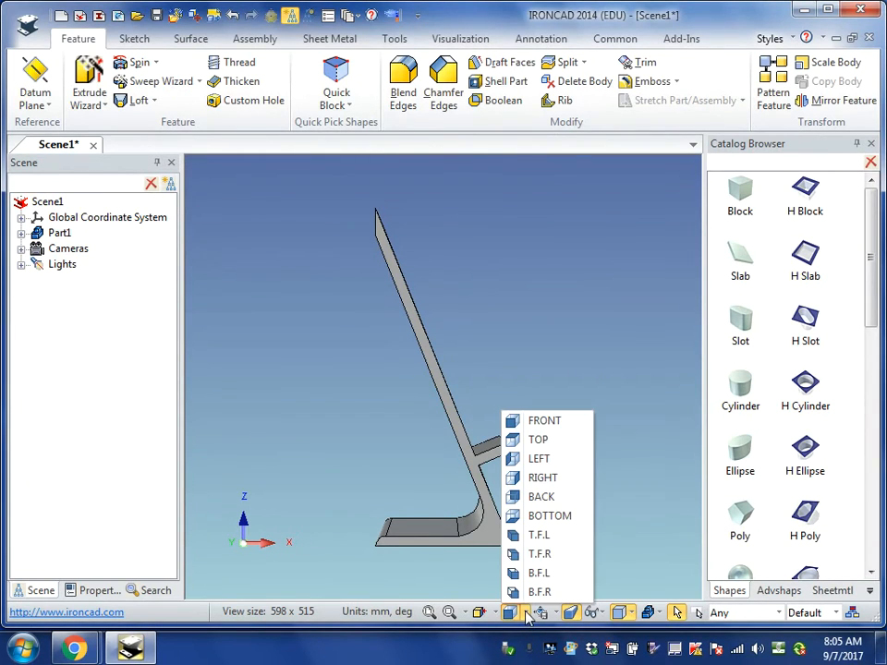
{"action": "left_click", "coordinate": [558, 497]}
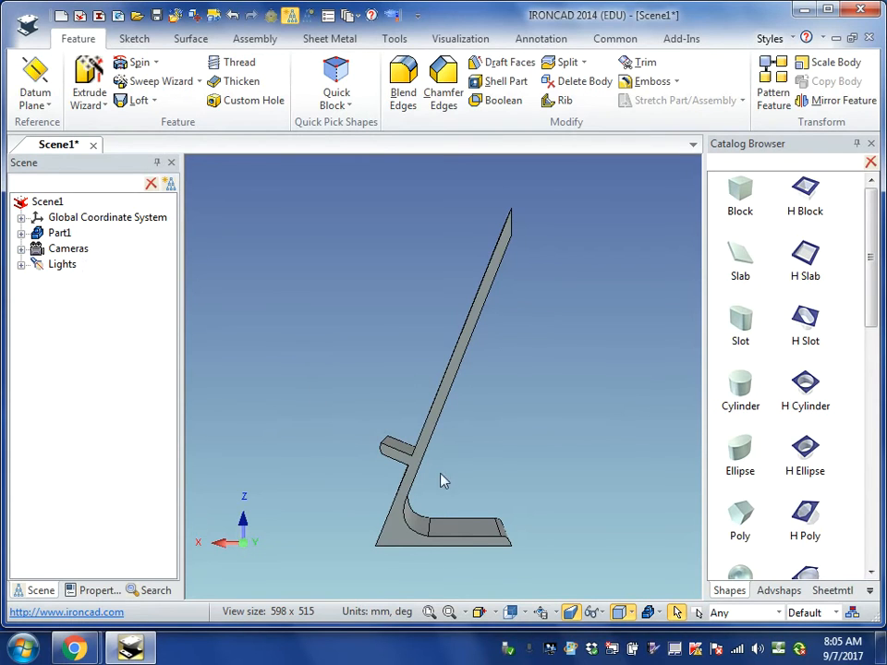
{"action": "middle_click_drag", "start_coordinate": [325, 450], "coordinate": [360, 472]}
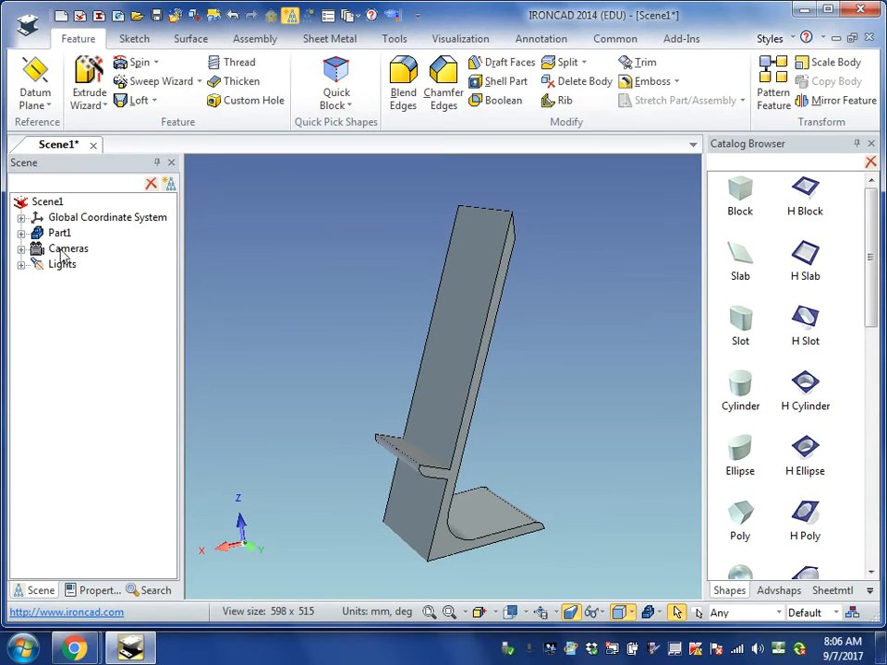
{"action": "left_click", "coordinate": [21, 233]}
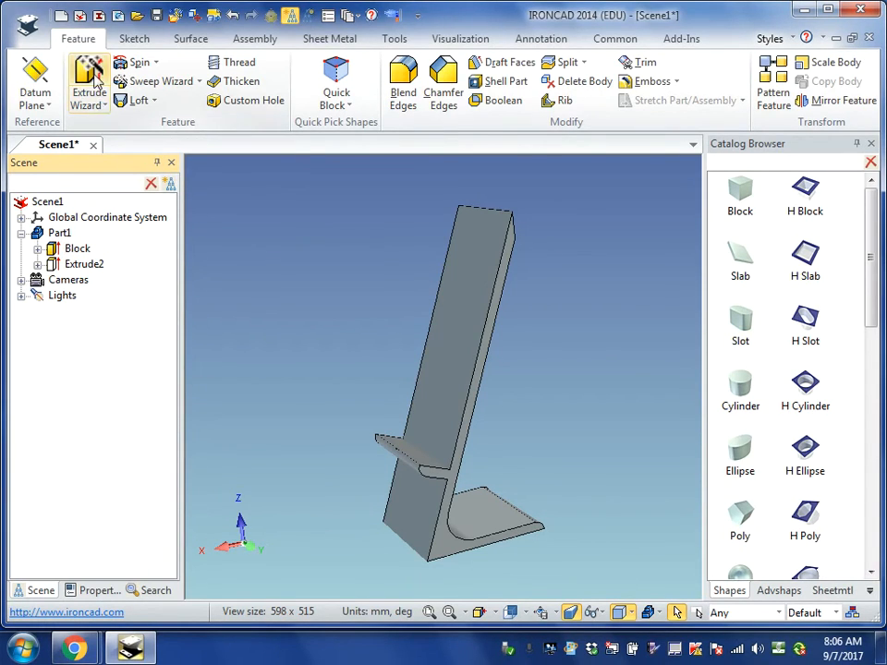
{"action": "left_click", "coordinate": [101, 104]}
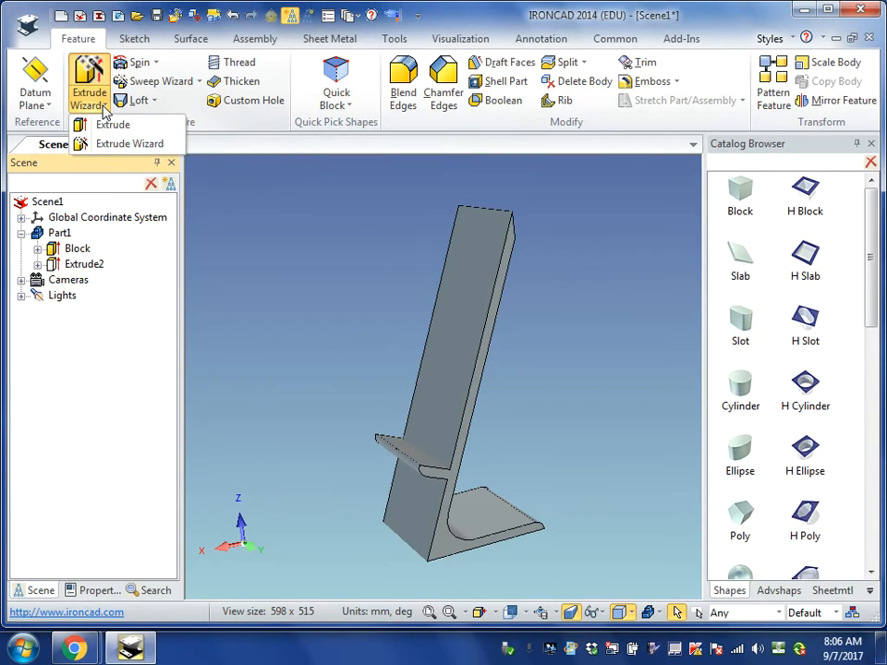
{"action": "left_click", "coordinate": [112, 142]}
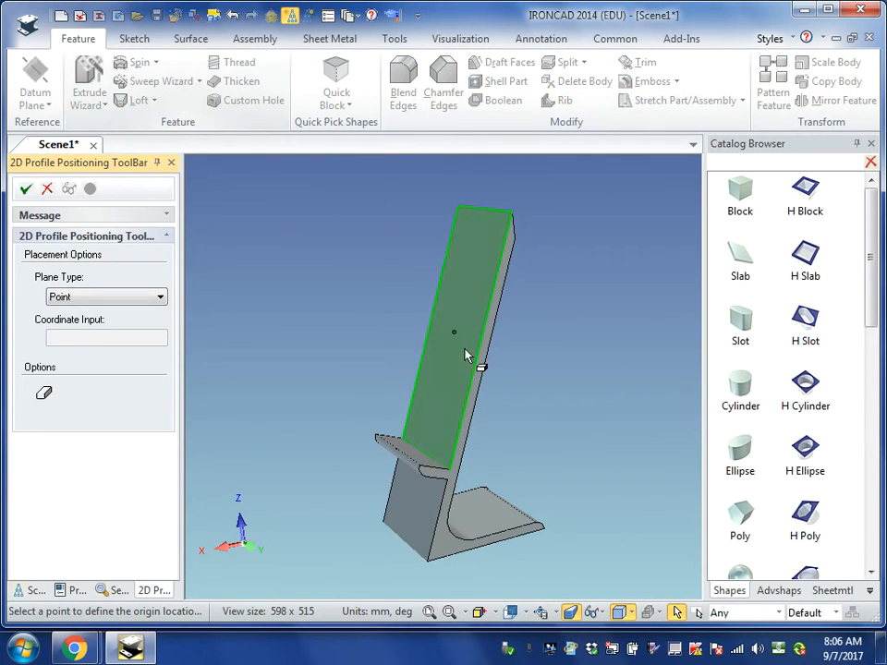
{"action": "left_click", "coordinate": [450, 378]}
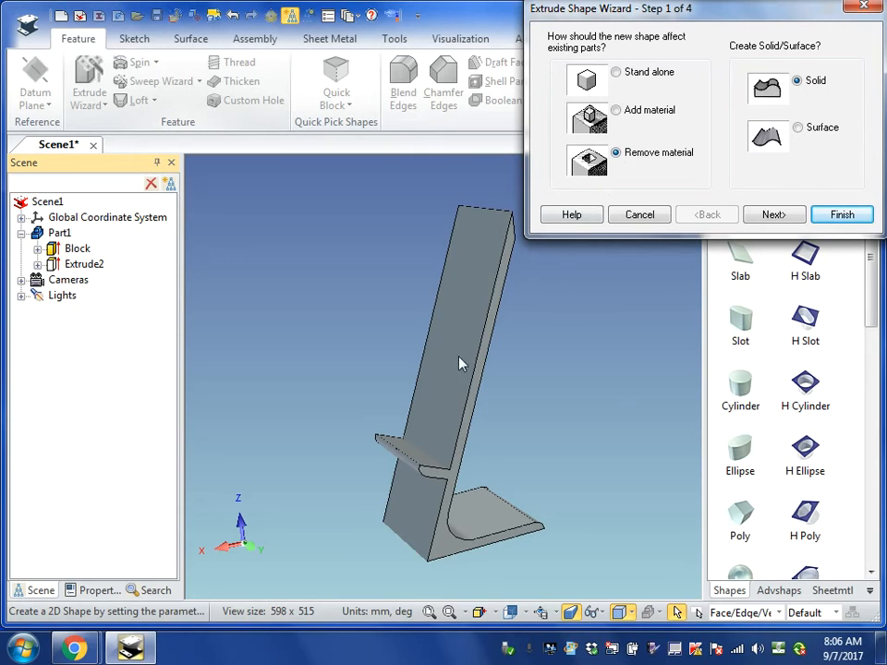
{"action": "left_click", "coordinate": [642, 219]}
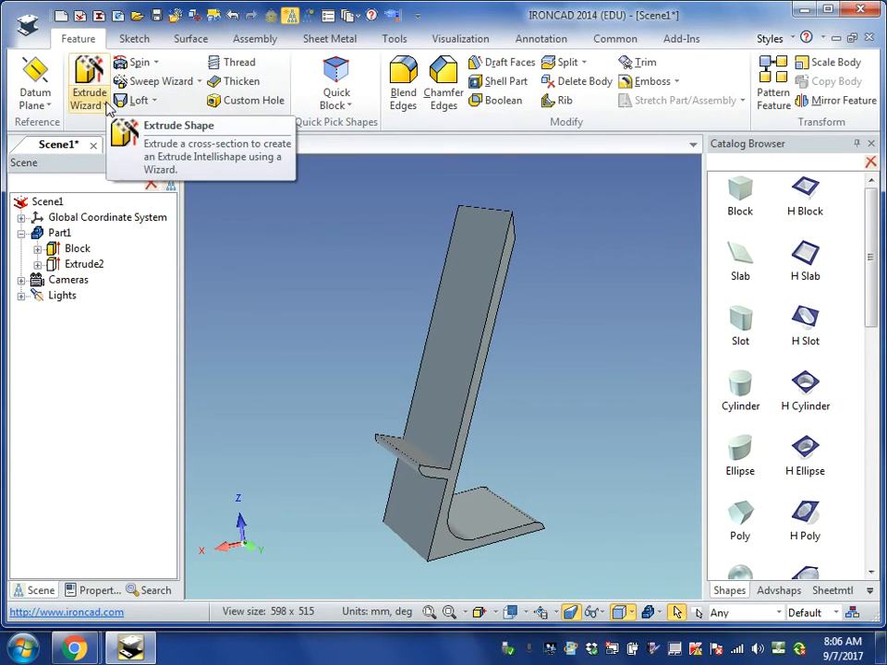
- Start an Extrude Wizard sketch on the sloped panel's face above the ledge, set to remove material as a solid
{"action": "left_click", "coordinate": [108, 106]}
{"action": "left_click", "coordinate": [113, 143]}
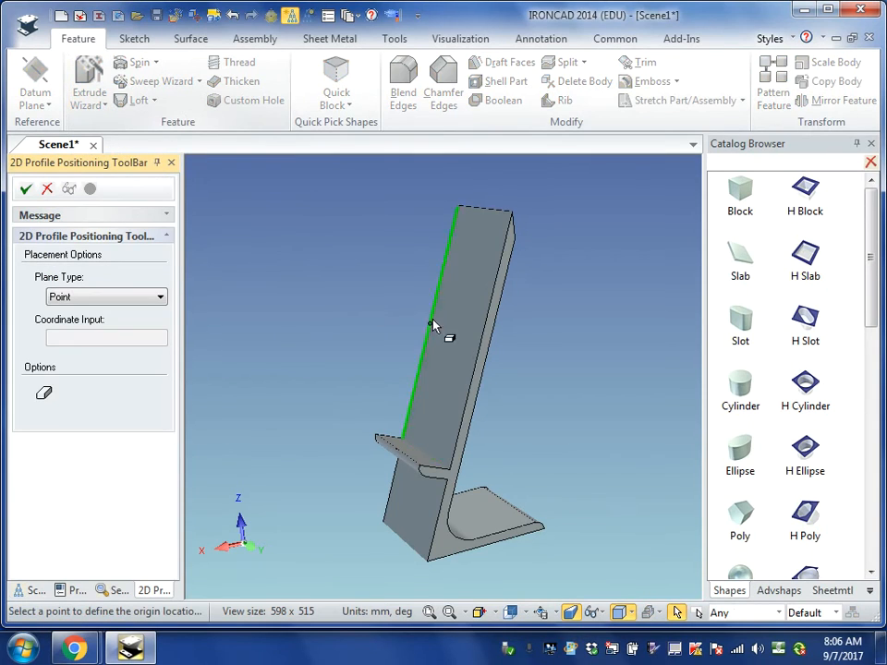
{"action": "left_click", "coordinate": [453, 360]}
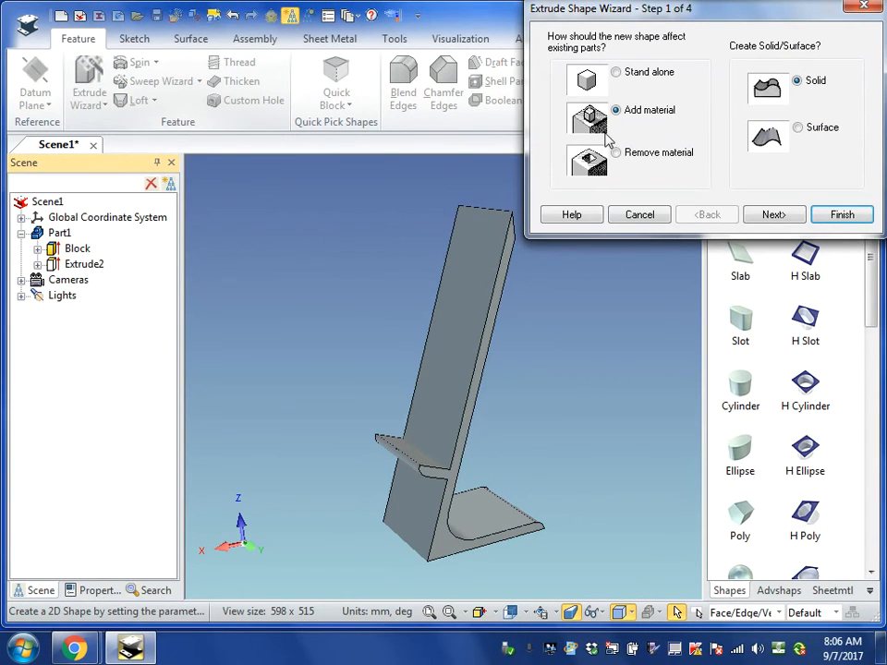
{"action": "left_click", "coordinate": [616, 153]}
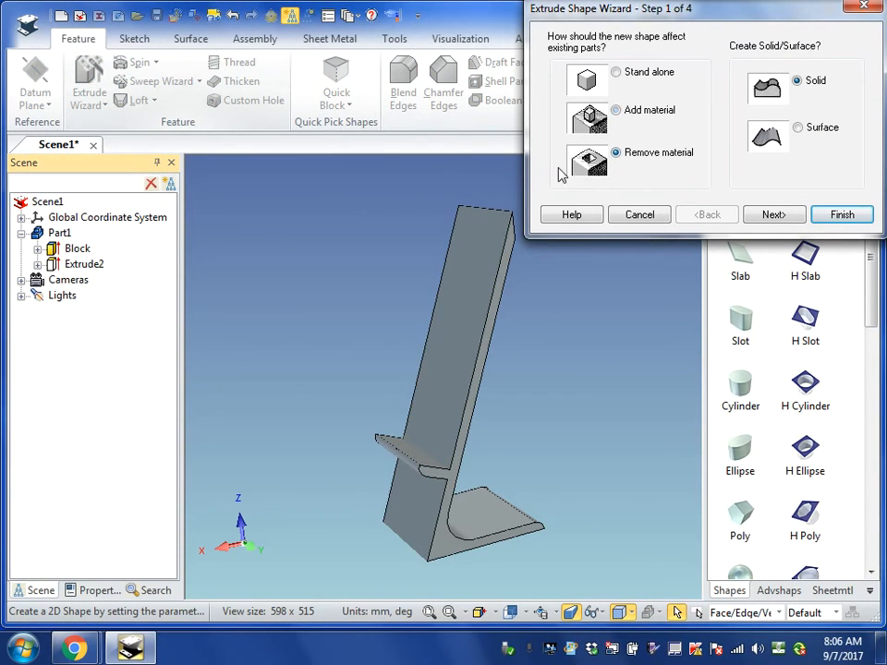
{"action": "left_click", "coordinate": [841, 216]}
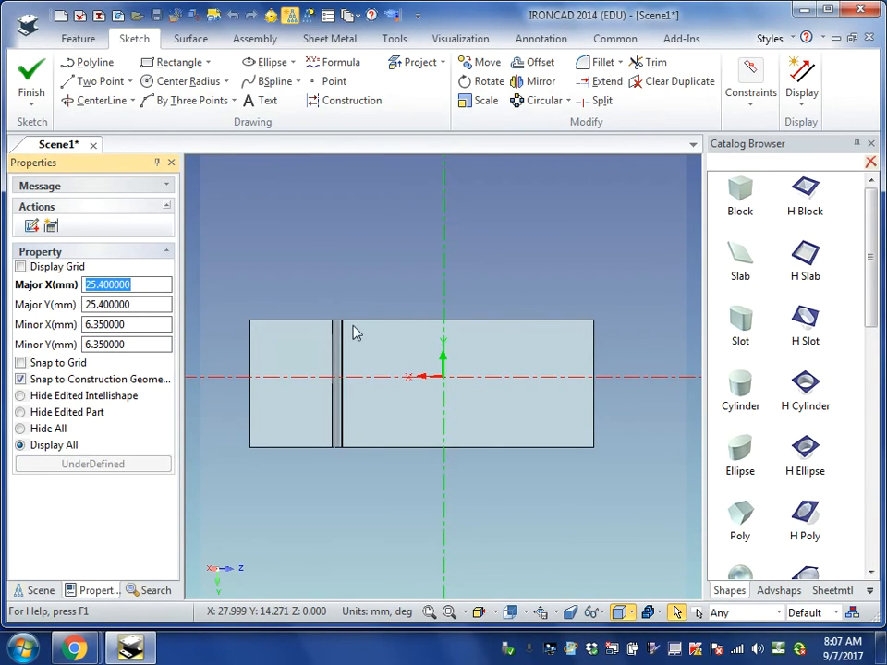
- Draw a vertical line down the ledge's edge from the panel's upper corner and set its length to 10 mm
{"action": "left_click", "coordinate": [94, 82]}
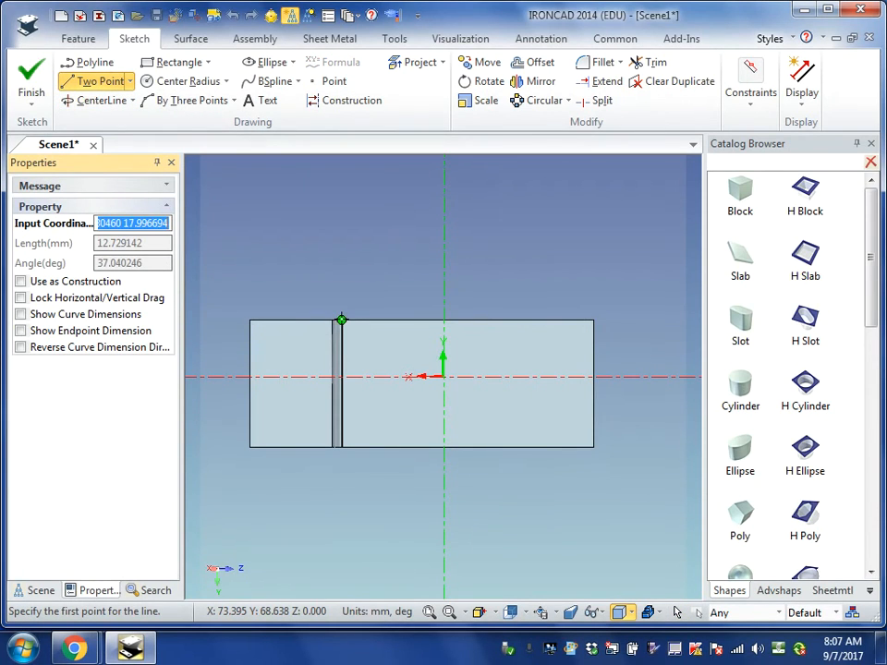
{"action": "left_click", "coordinate": [341, 320]}
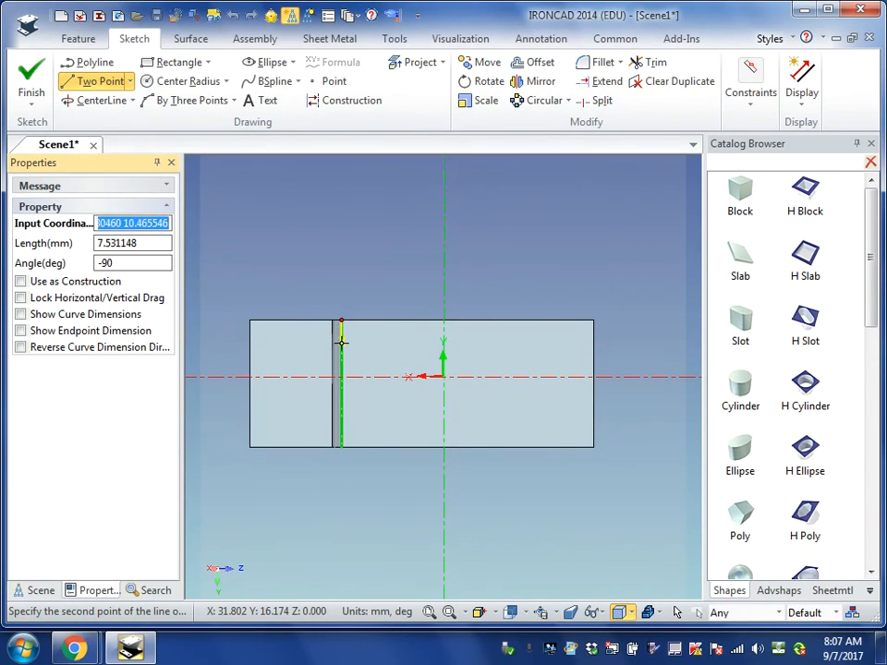
{"action": "key", "text": "Tab"}
{"action": "type", "text": "1"}
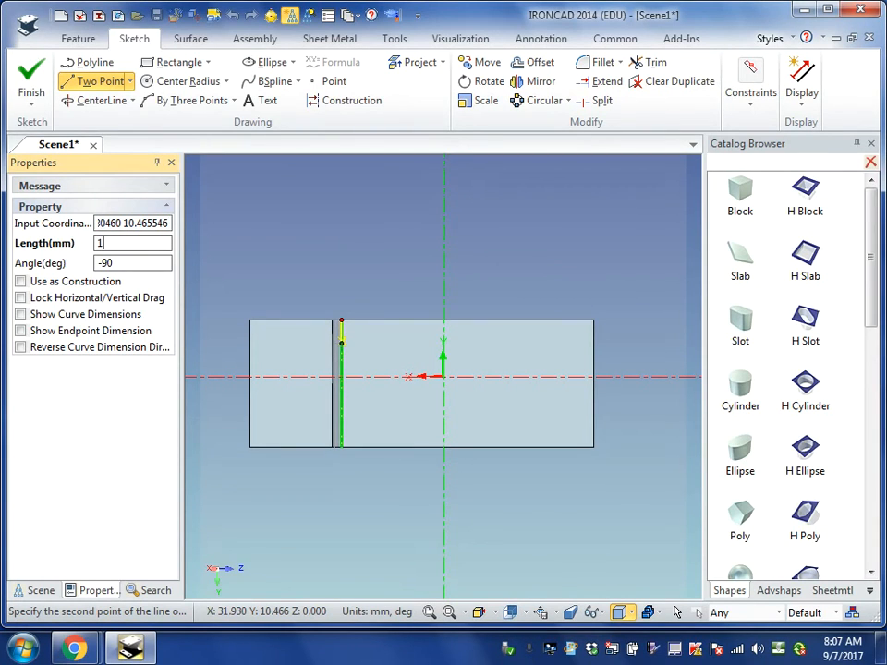
{"action": "type", "text": "0"}
{"action": "key", "text": "Return"}
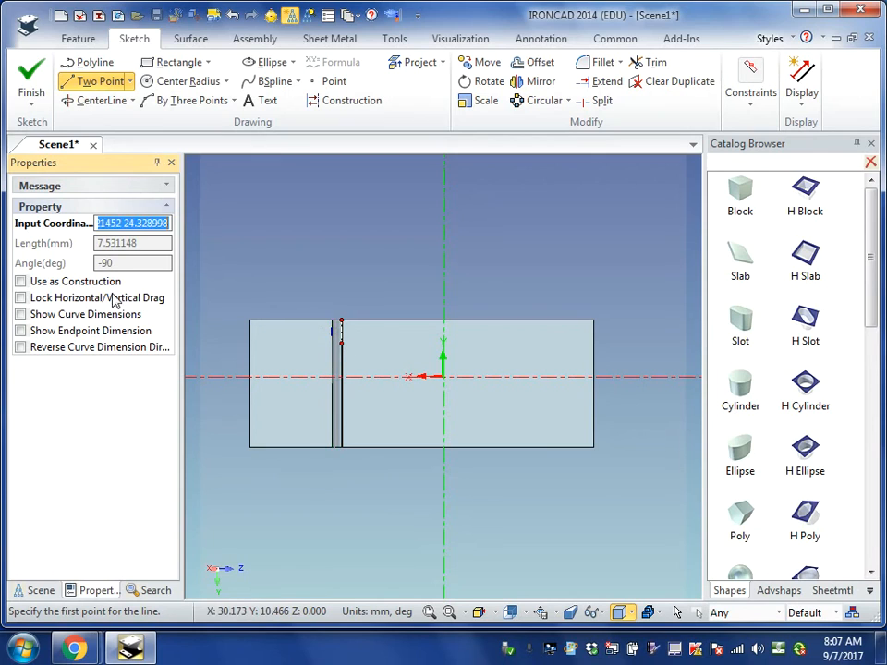
{"action": "left_click", "coordinate": [677, 611]}
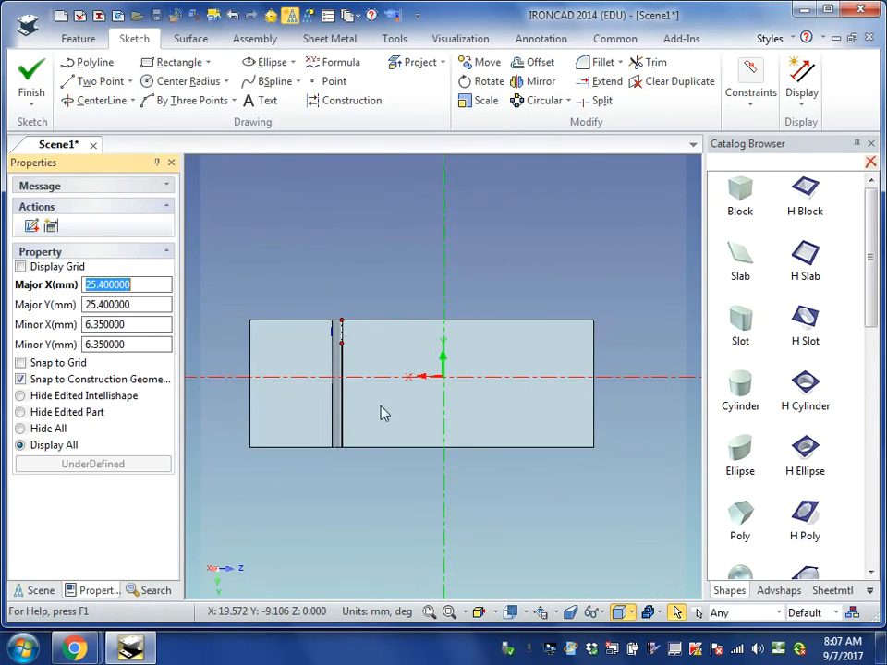
{"action": "left_click", "coordinate": [344, 343]}
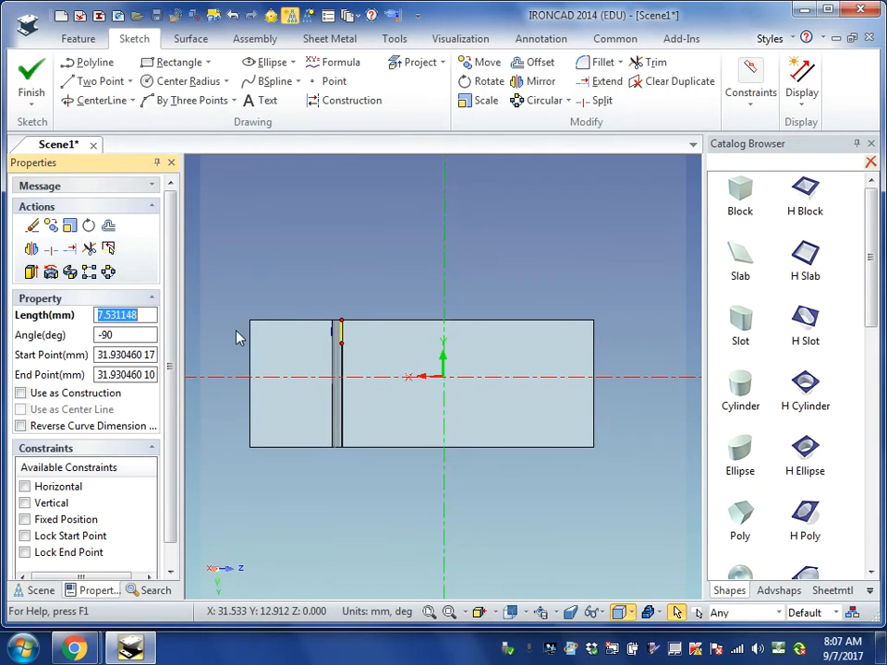
{"action": "type", "text": "10"}
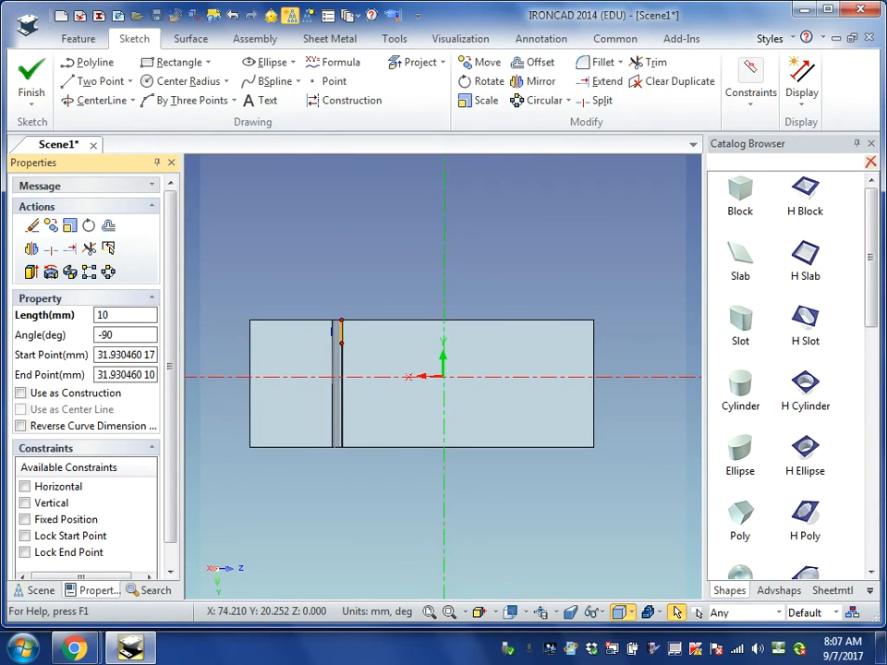
{"action": "key", "text": "Return"}
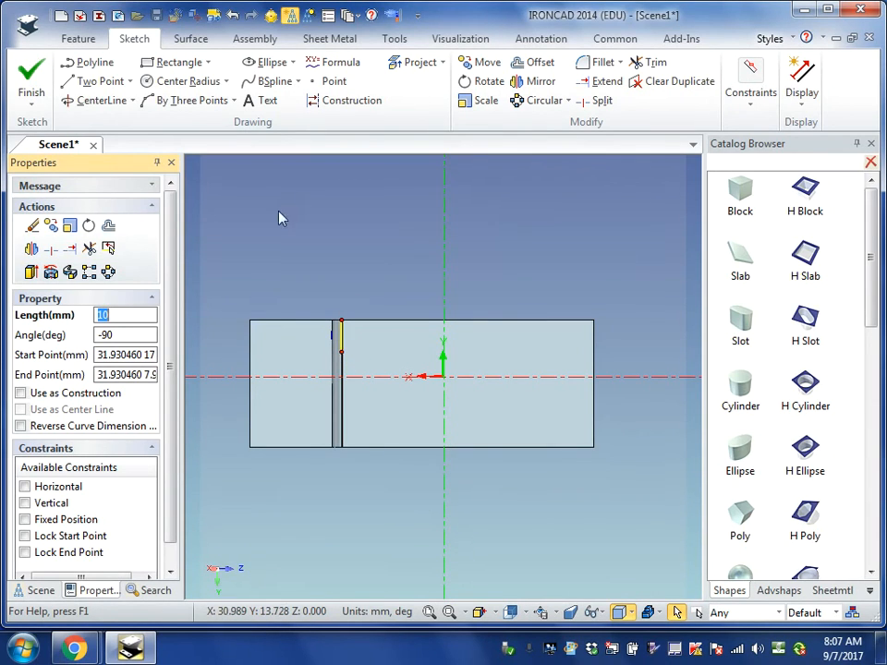
- From the 10 mm line's lower end, draw a 20 mm horizontal line away from the ledge and a 20 mm vertical line downward
{"action": "left_click", "coordinate": [97, 81]}
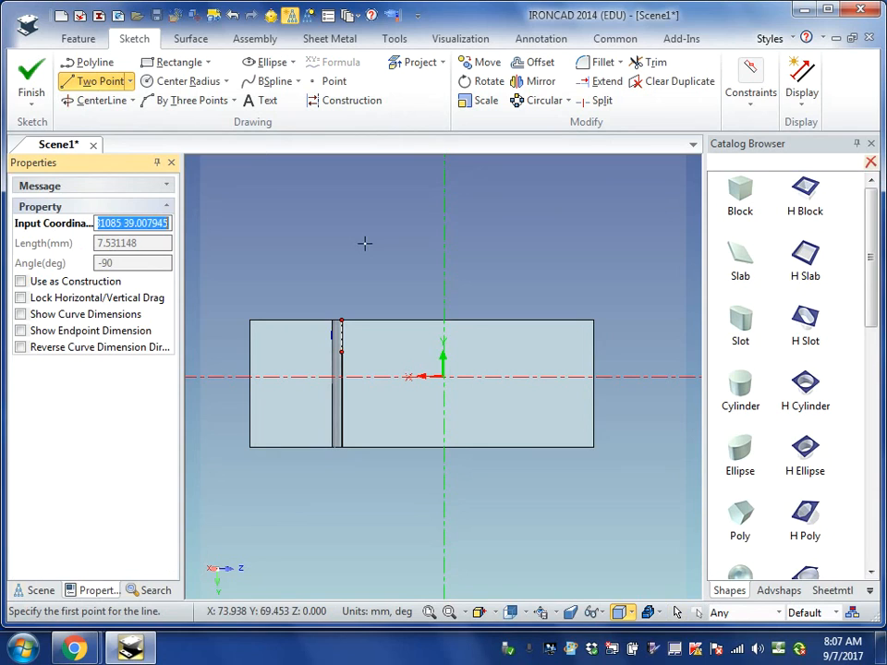
{"action": "left_click", "coordinate": [341, 352]}
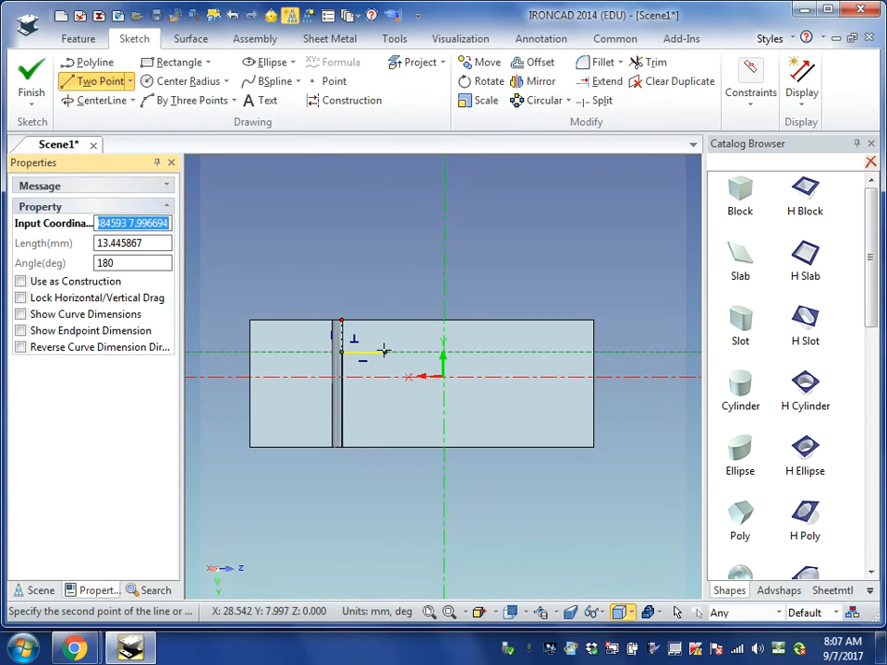
{"action": "key", "text": "Tab"}
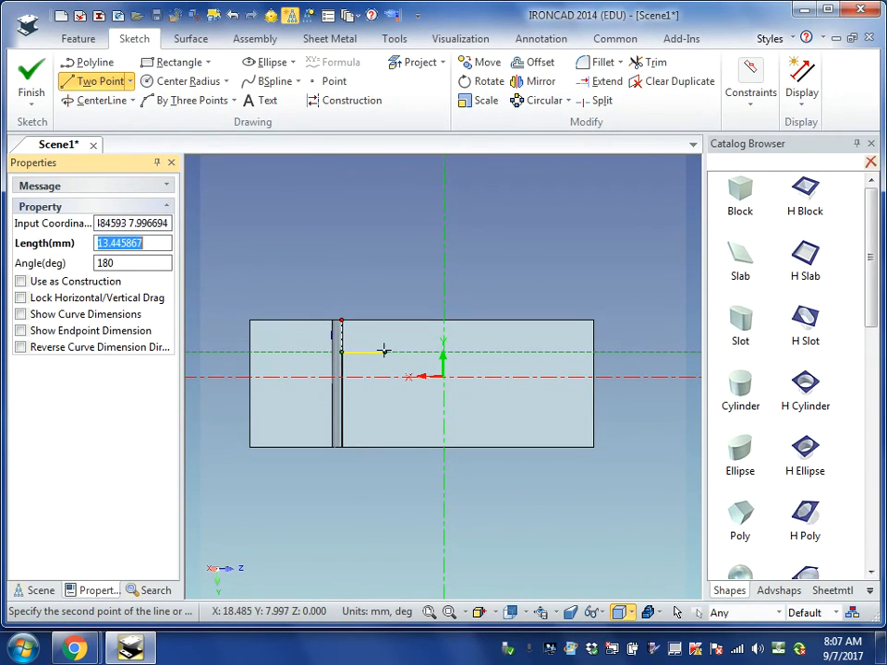
{"action": "type", "text": "20"}
{"action": "key", "text": "Return"}
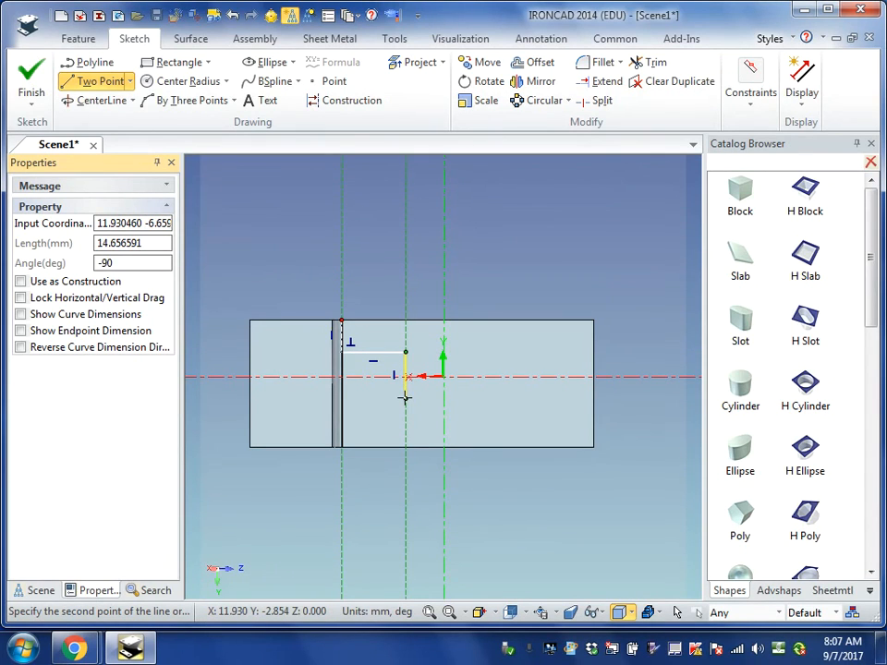
{"action": "key", "text": "Tab"}
{"action": "type", "text": "2"}
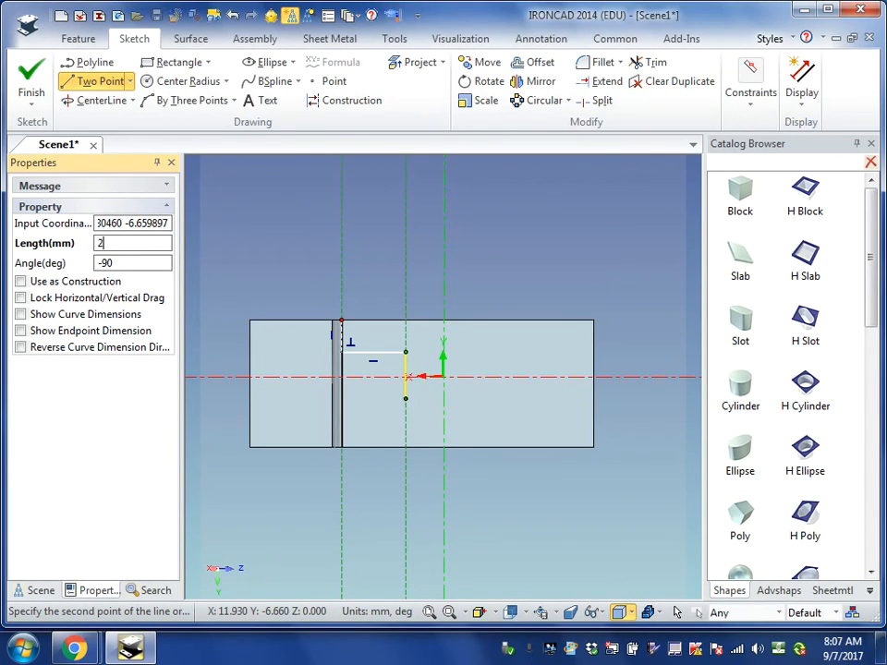
{"action": "key", "text": "Return"}
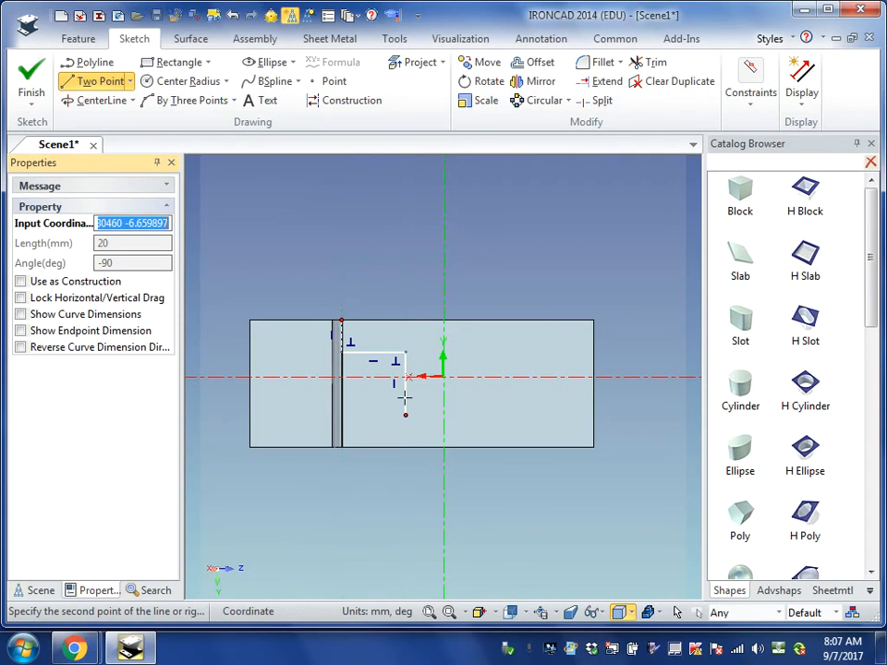
- Close the square with a 20 mm horizontal line back to the ledge and a vertical line up along its edge
{"action": "left_click", "coordinate": [405, 415]}
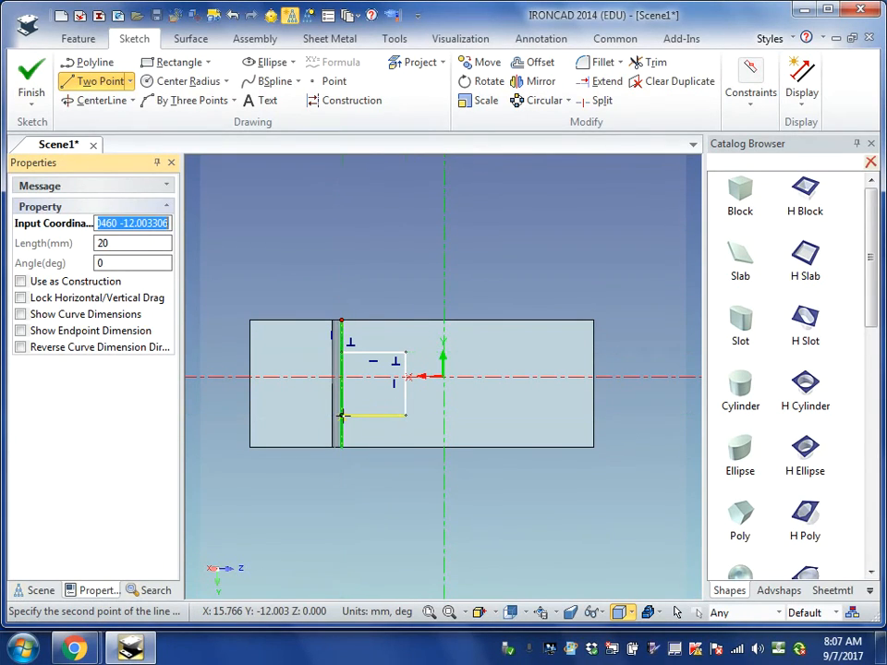
{"action": "left_click", "coordinate": [342, 414]}
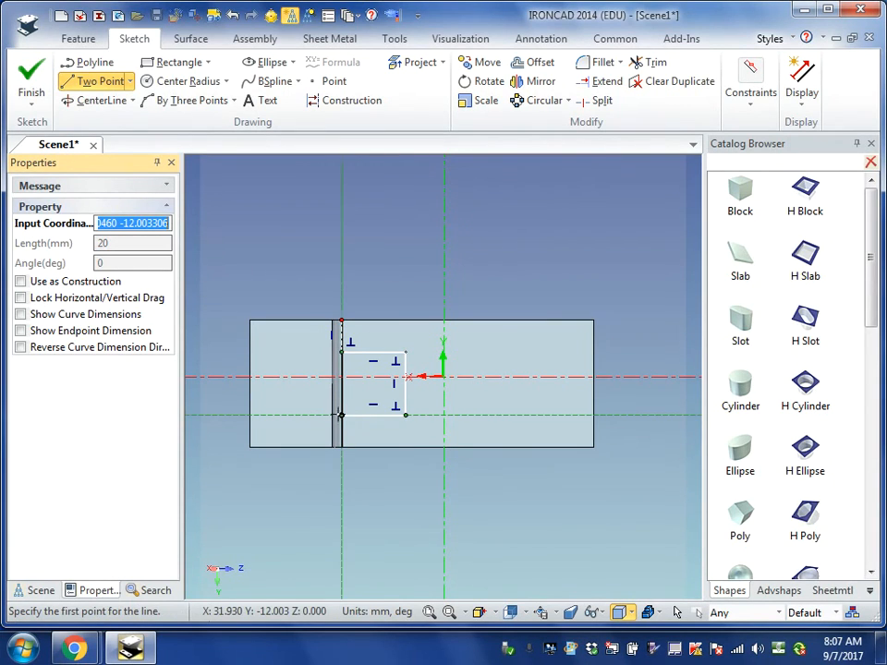
{"action": "left_click", "coordinate": [342, 415]}
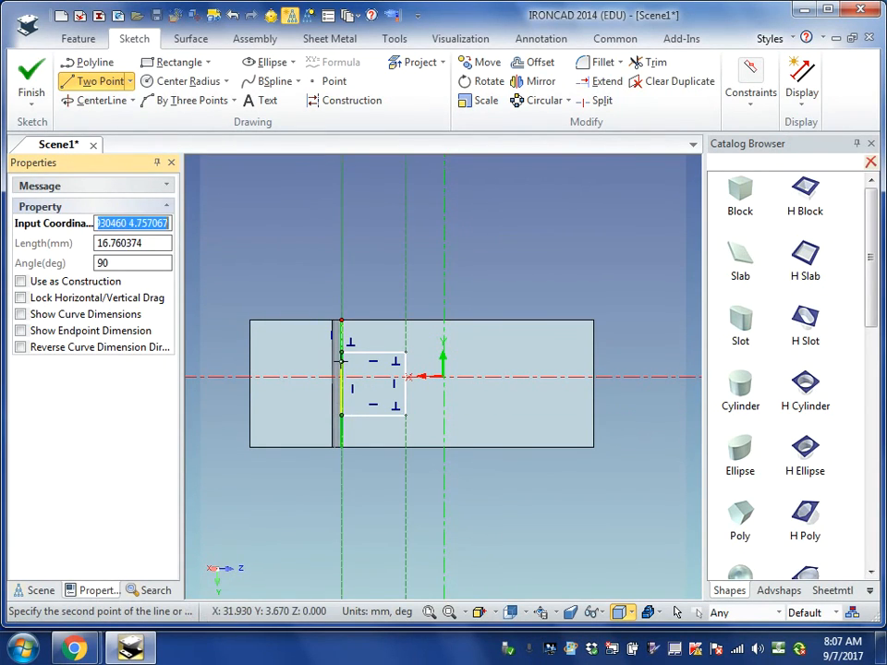
{"action": "left_click", "coordinate": [342, 352]}
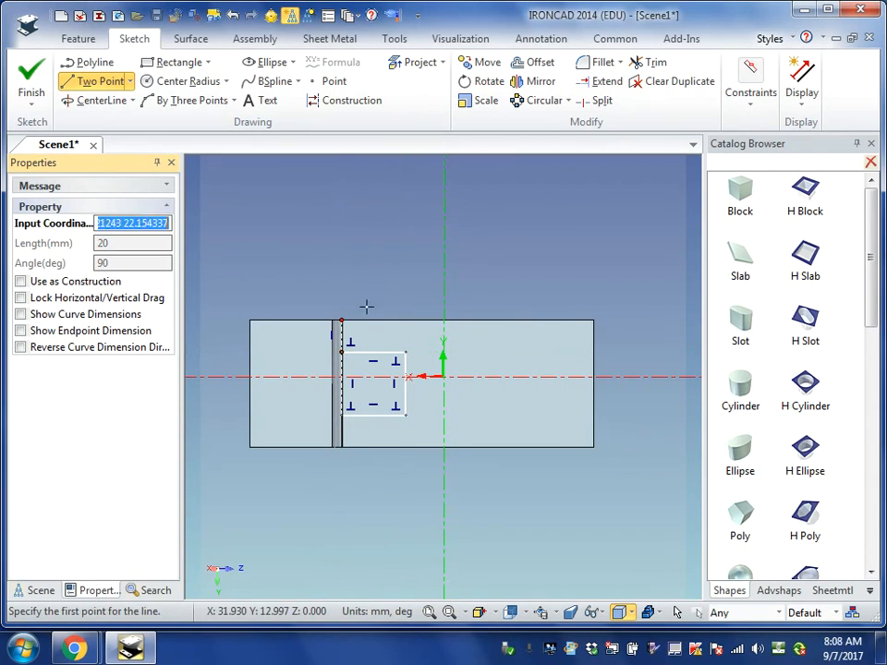
- Trim away the 10 mm helper line and finish the sketch to cut the square opening through the sloped panel
{"action": "left_click", "coordinate": [653, 63]}
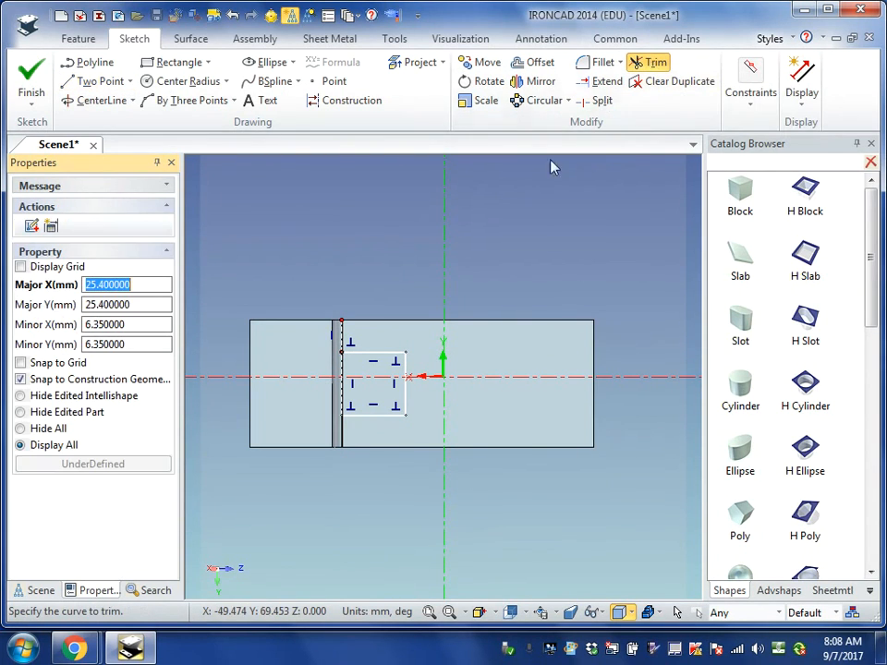
{"action": "left_click", "coordinate": [341, 337]}
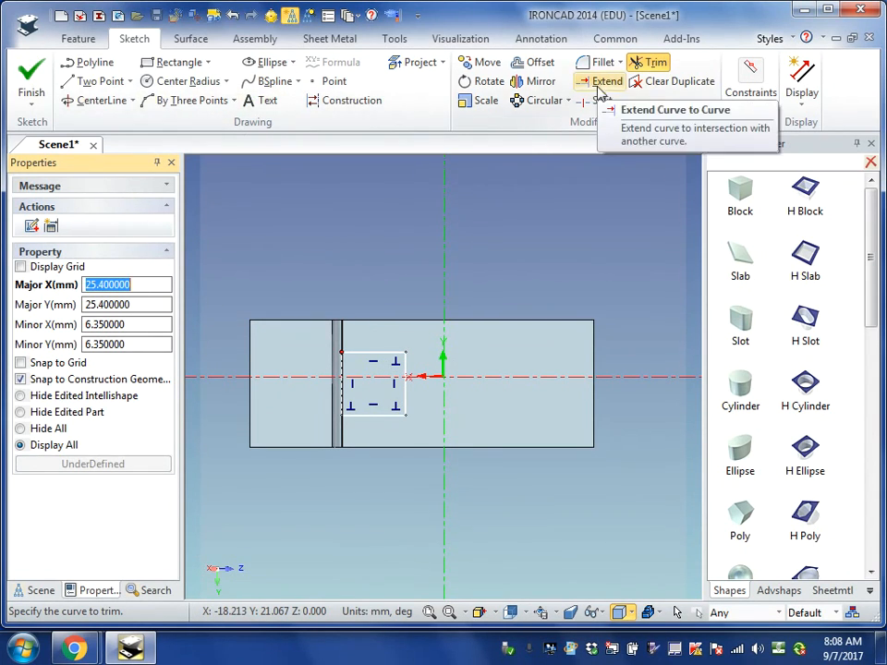
{"action": "left_click", "coordinate": [29, 76]}
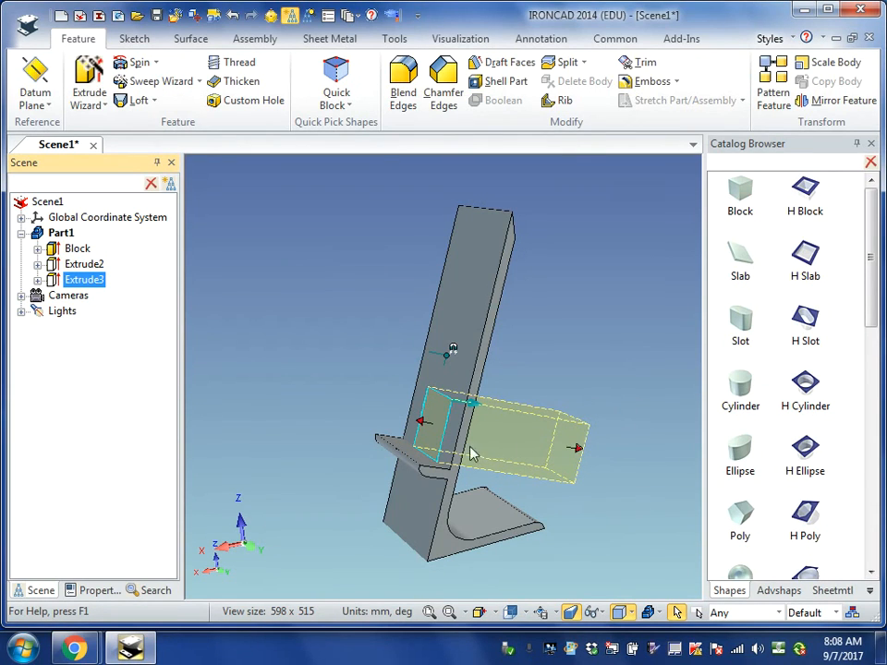
{"action": "left_click", "coordinate": [632, 380]}
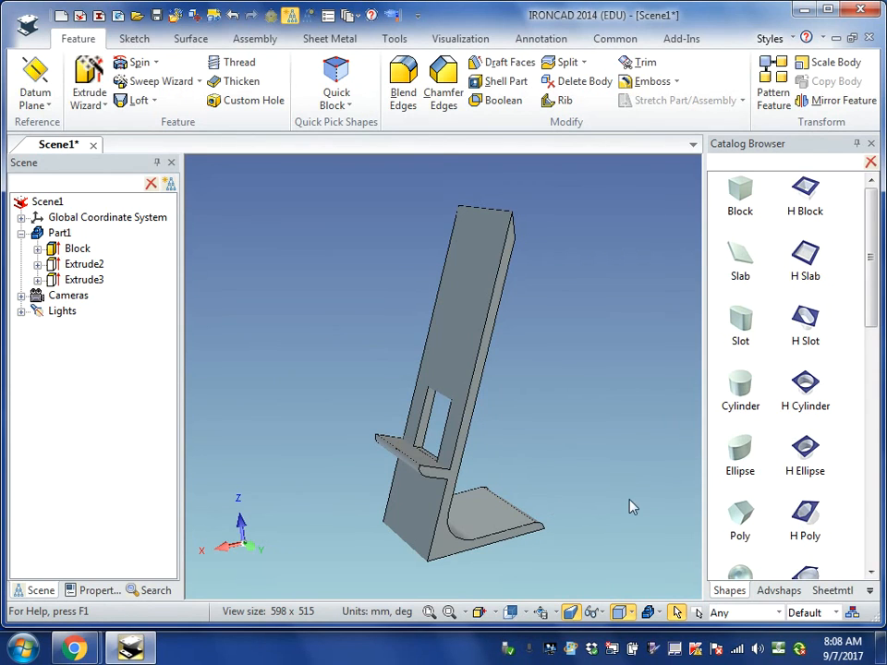
{"action": "middle_click_drag", "start_coordinate": [632, 506], "coordinate": [576, 563]}
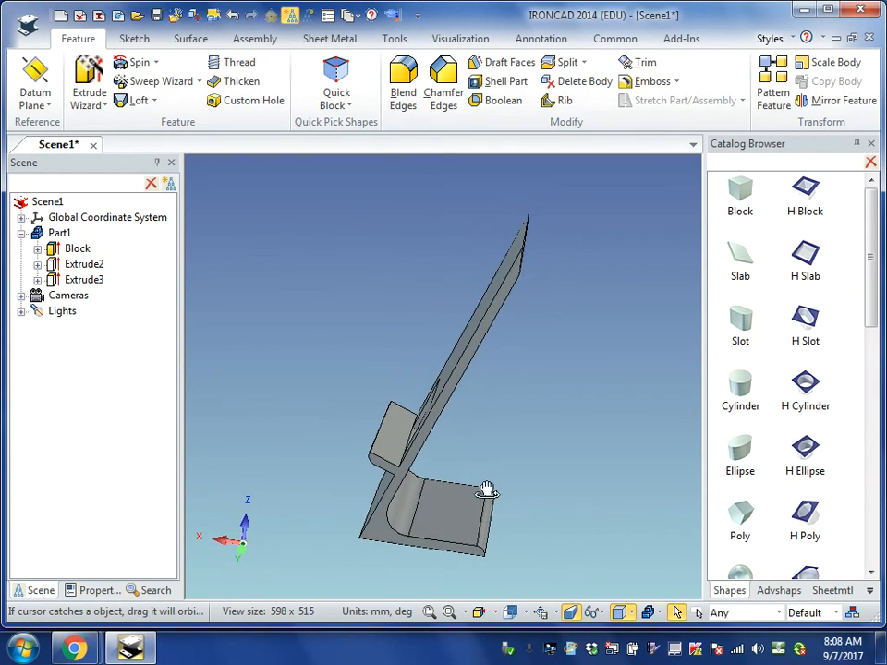
- Stretch the square opening's cut outward past the front ledge and downward through the ledge into the base
{"action": "middle_click_drag", "start_coordinate": [509, 496], "coordinate": [603, 506]}
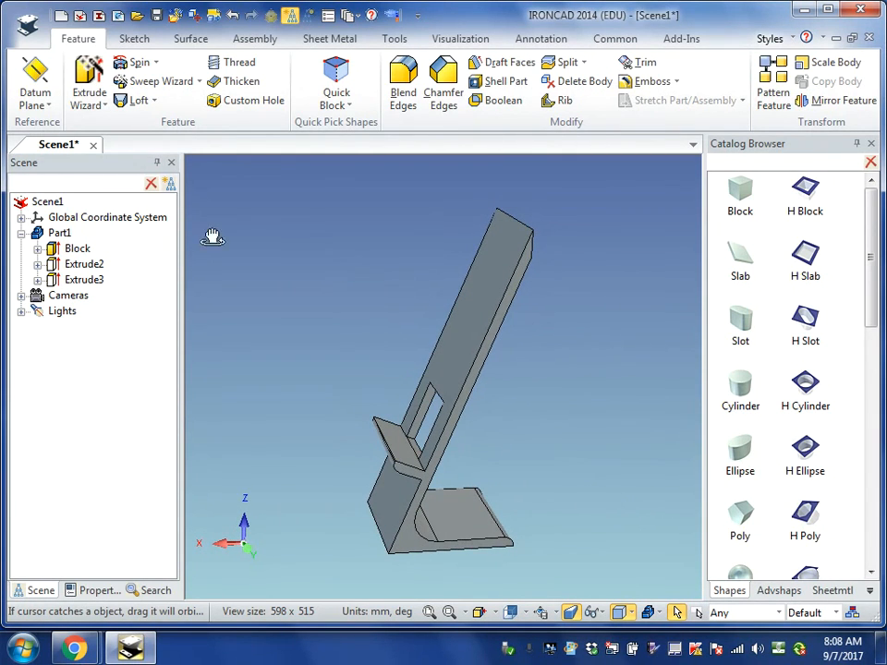
{"action": "left_click", "coordinate": [81, 280]}
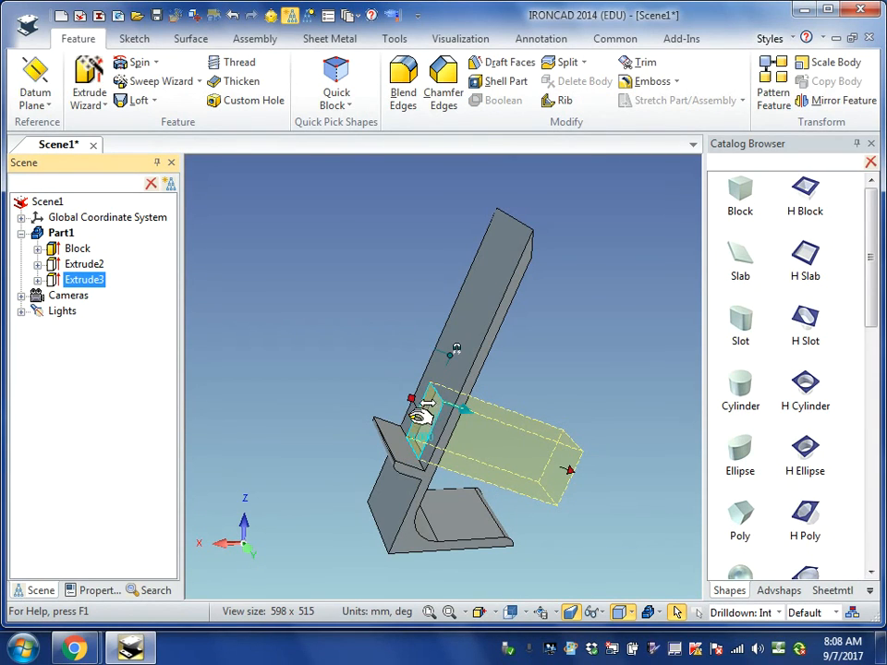
{"action": "left_click_drag", "start_coordinate": [417, 418], "coordinate": [341, 388]}
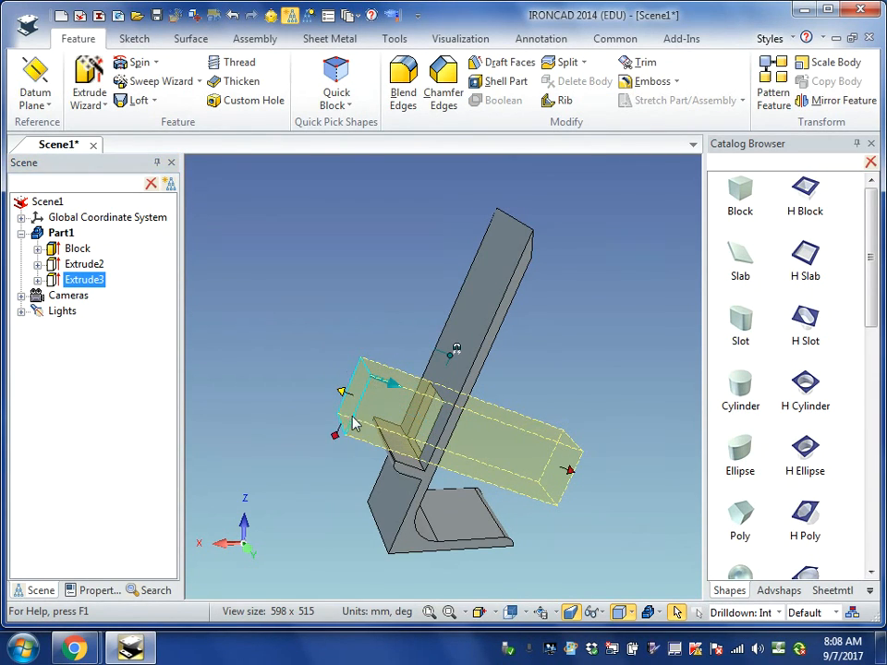
{"action": "left_click_drag", "start_coordinate": [342, 434], "coordinate": [301, 499]}
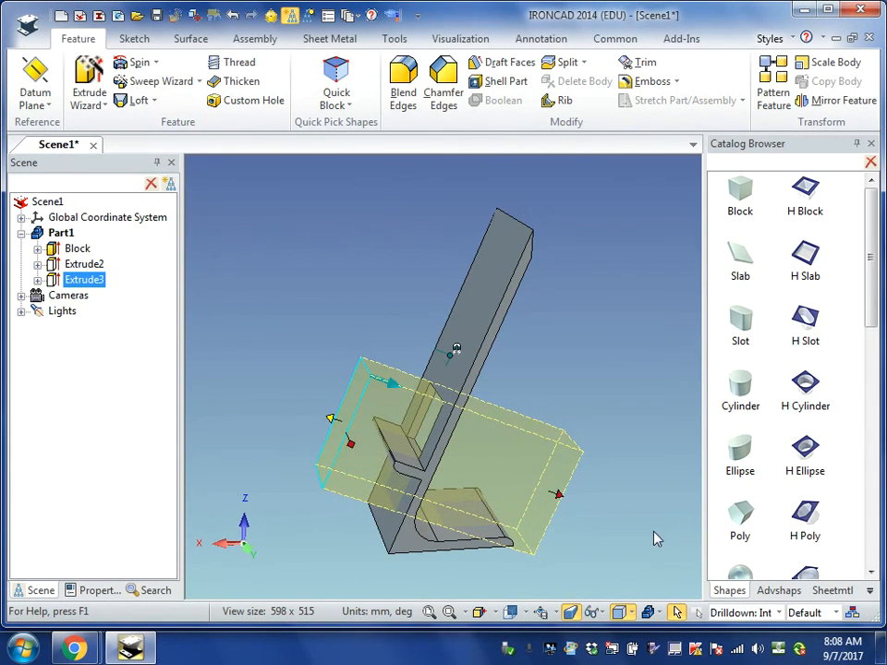
{"action": "left_click", "coordinate": [631, 541]}
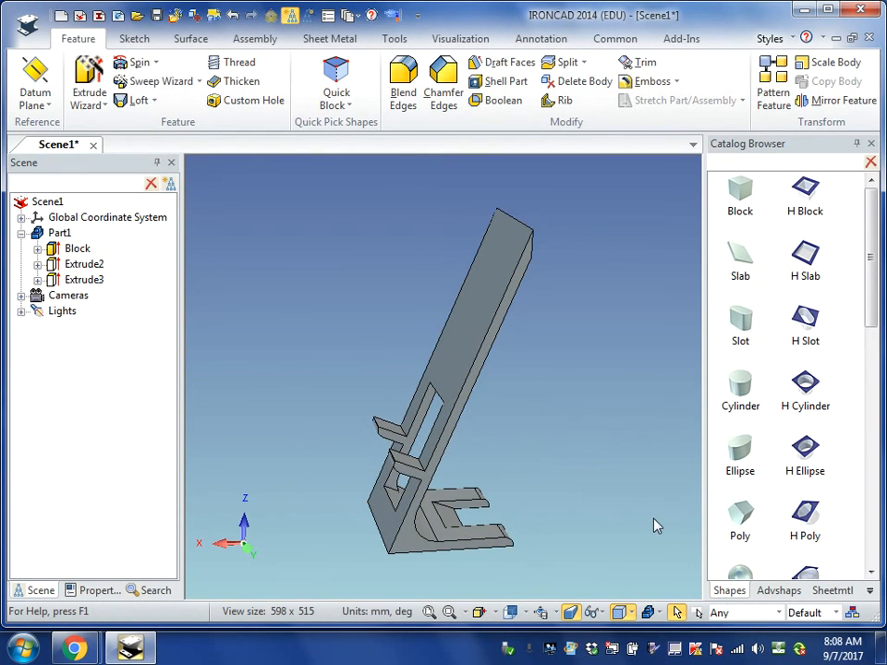
- Stretch the same cut further down past the stand's lower edge to split the base into two separate legs
{"action": "middle_click_drag", "start_coordinate": [653, 526], "coordinate": [587, 538]}
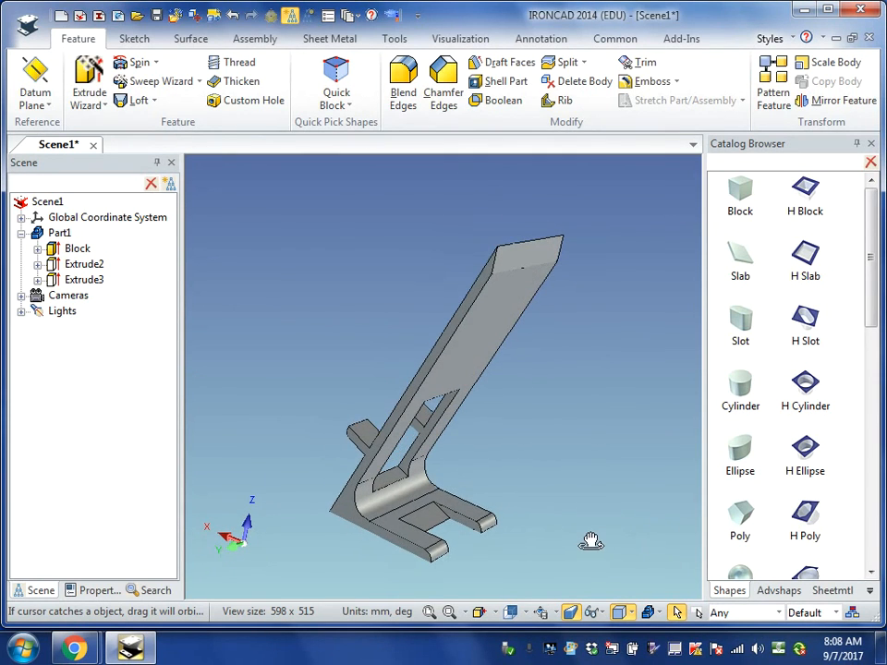
{"action": "middle_click_drag", "start_coordinate": [259, 449], "coordinate": [233, 390]}
{"action": "left_click", "coordinate": [54, 281]}
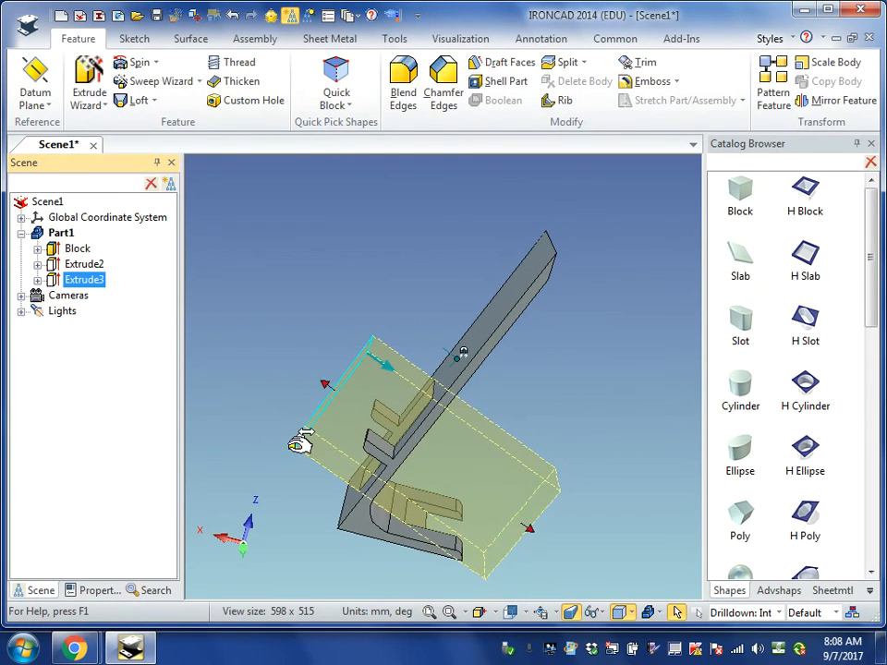
{"action": "left_click_drag", "start_coordinate": [292, 445], "coordinate": [274, 469]}
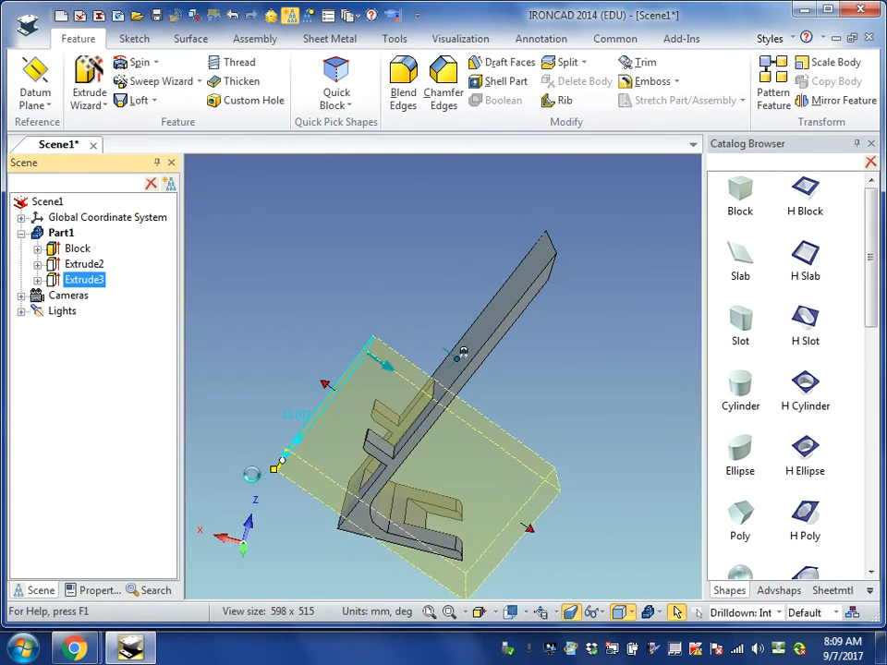
{"action": "left_click", "coordinate": [637, 526]}
{"action": "middle_click_drag", "start_coordinate": [594, 509], "coordinate": [629, 511]}
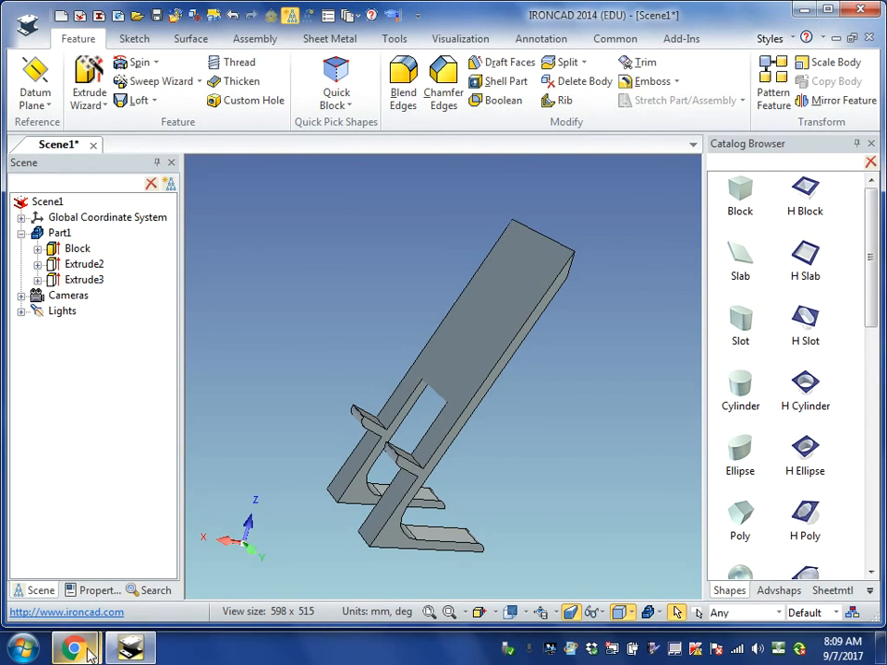
- Save the scene as a scene file (*.ics) named Cell Phone Holder in the IRONCAD 2014 folder
{"action": "mouse_move", "coordinate": [92, 647]}
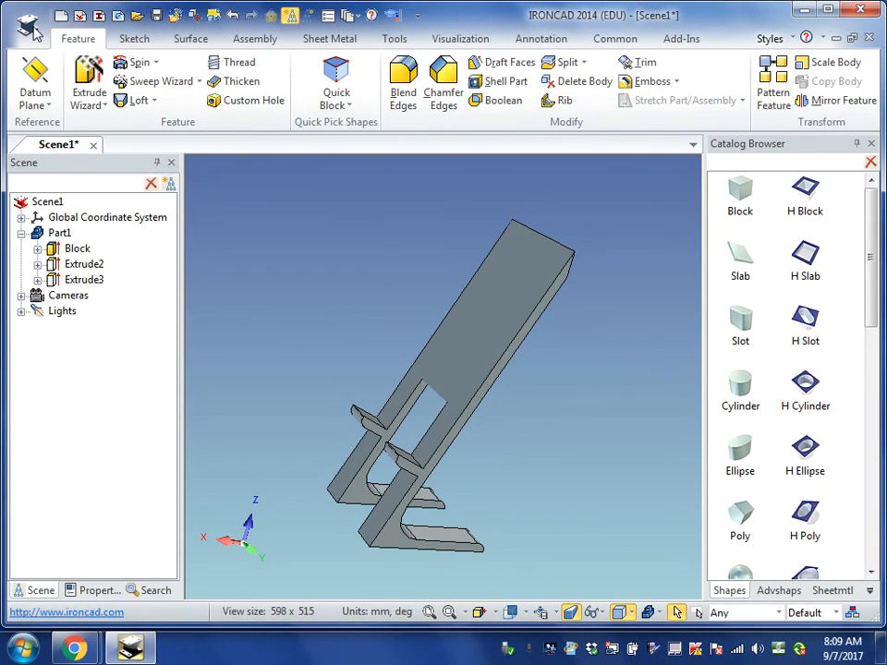
{"action": "left_click", "coordinate": [27, 24]}
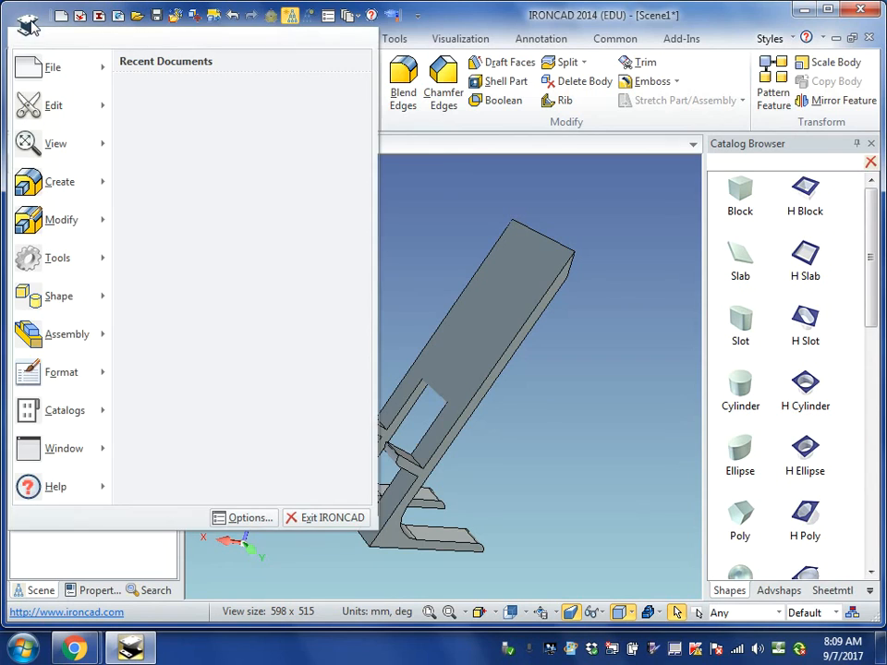
{"action": "mouse_move", "coordinate": [30, 56]}
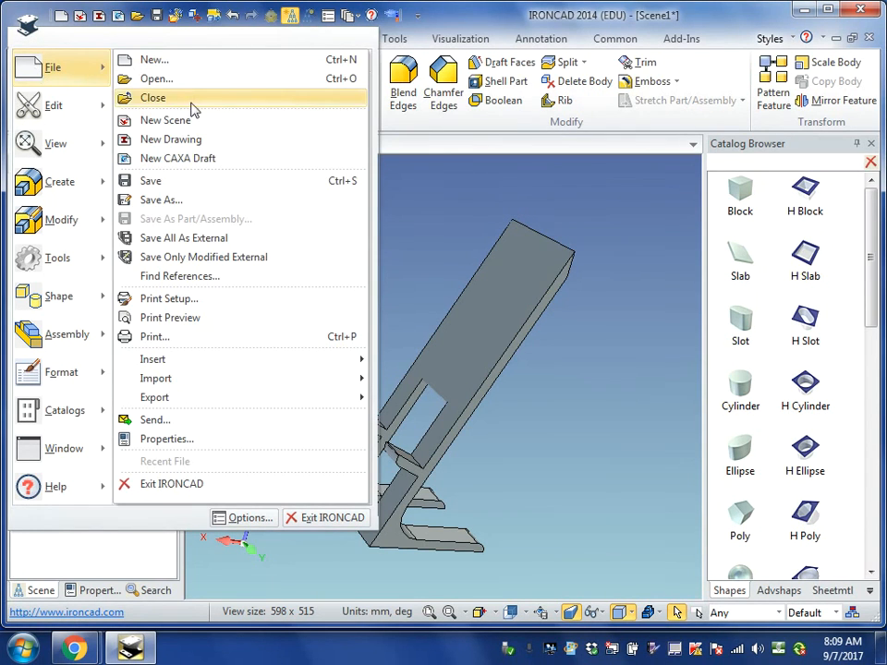
{"action": "left_click", "coordinate": [162, 200]}
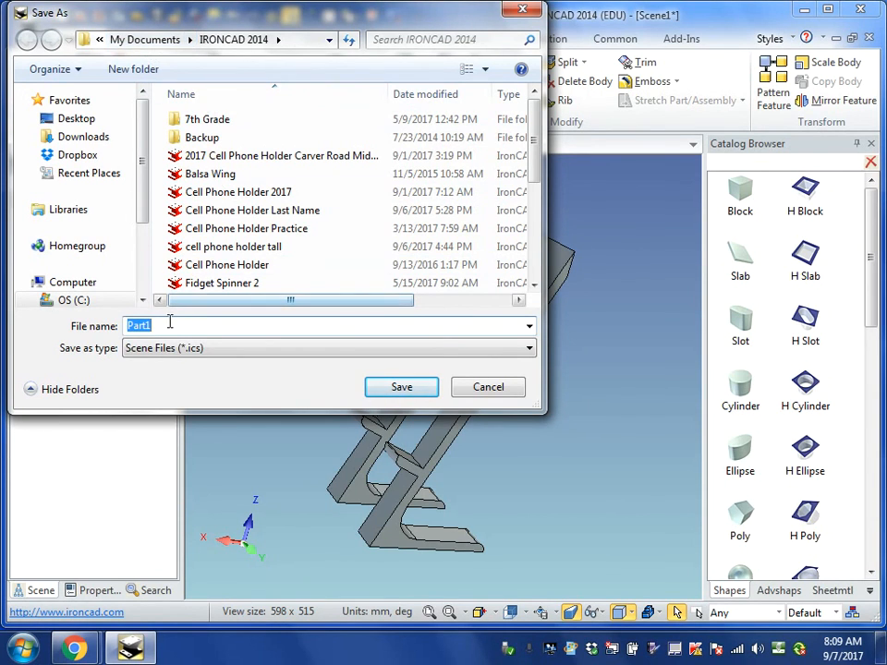
{"action": "type", "text": "Cell Phone Holder"}
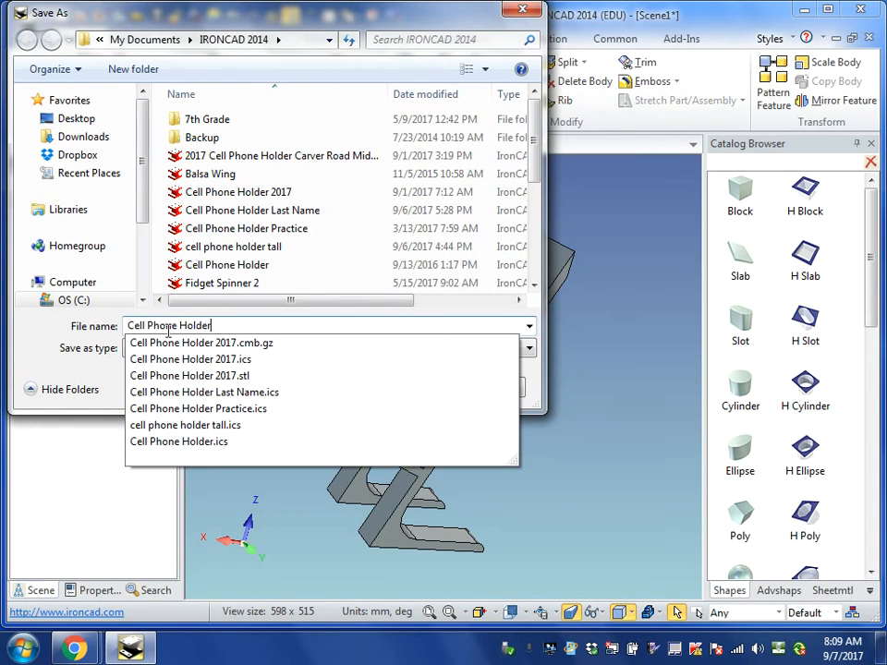
{"action": "left_click", "coordinate": [109, 471]}
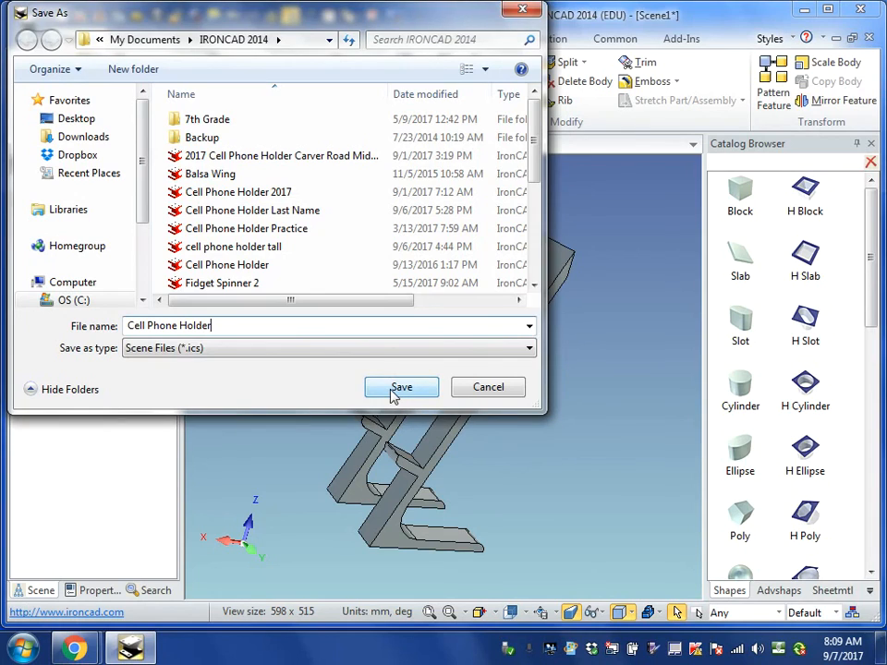